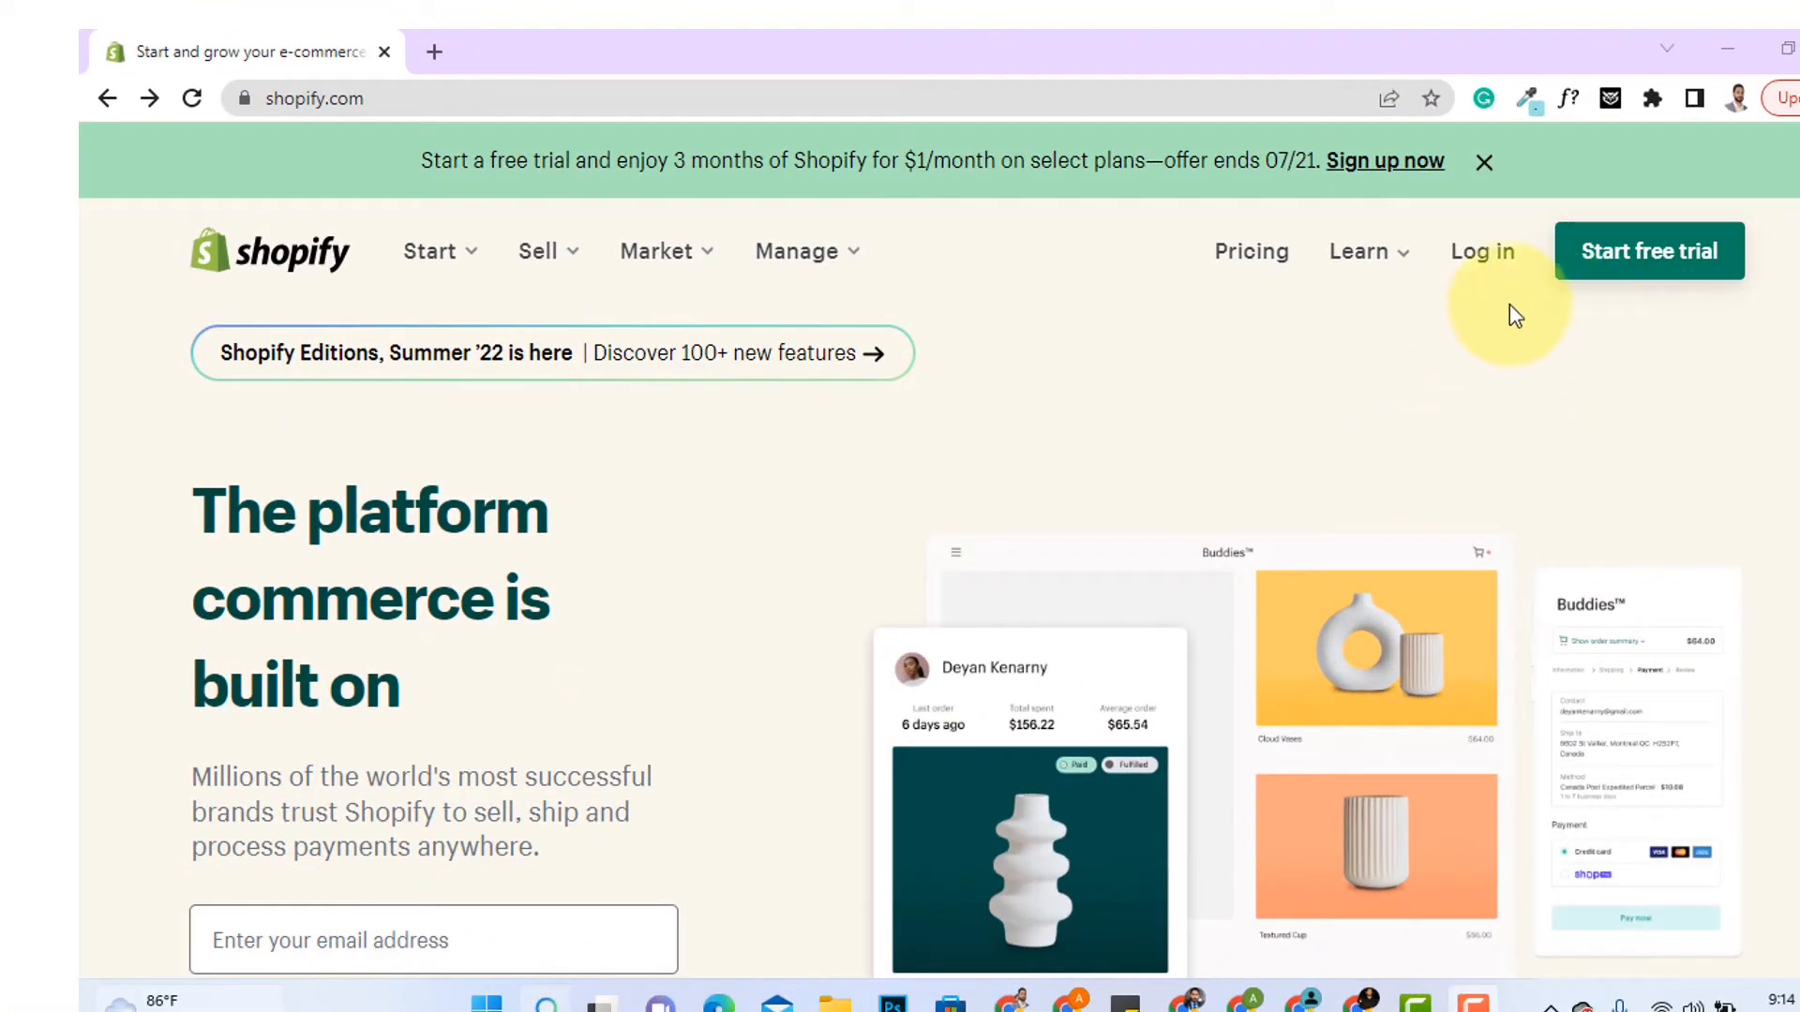
# - Start a free trial, answering that you're just starting and will sell in person
pyautogui.click(1647, 265)
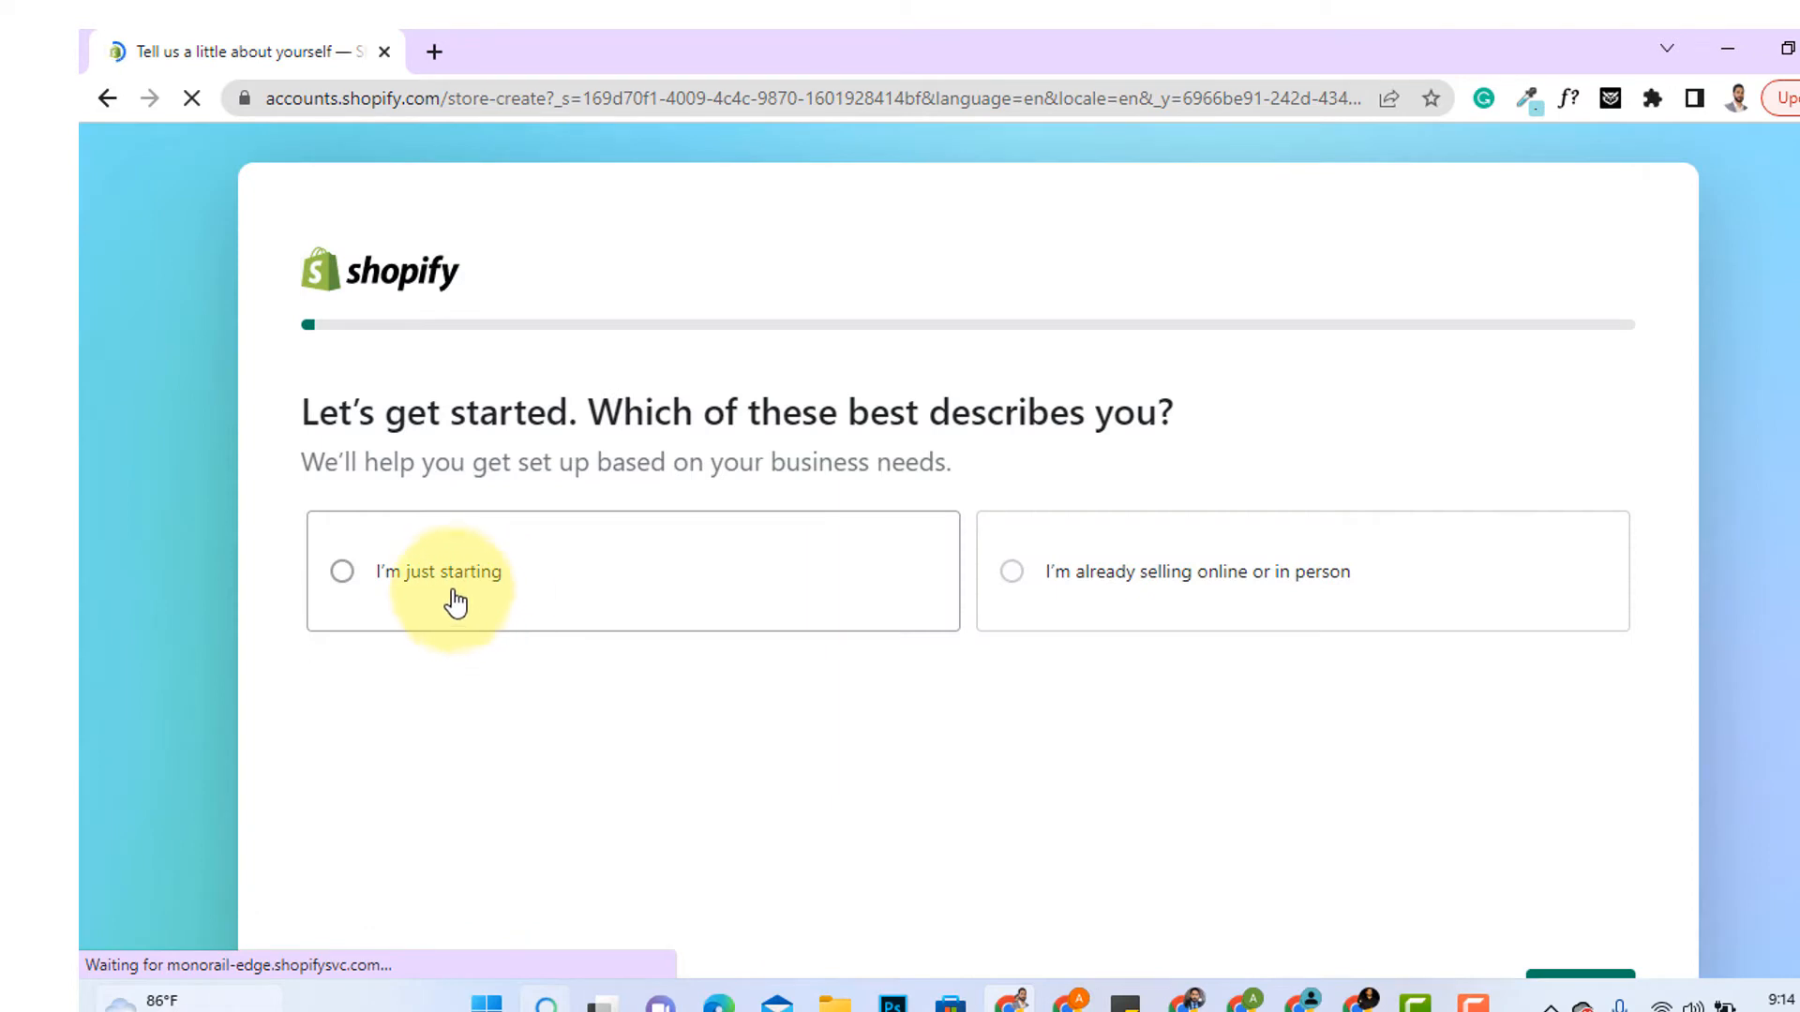
pyautogui.click(514, 600)
pyautogui.scroll(-2, 1218, 731)
pyautogui.click(1593, 855)
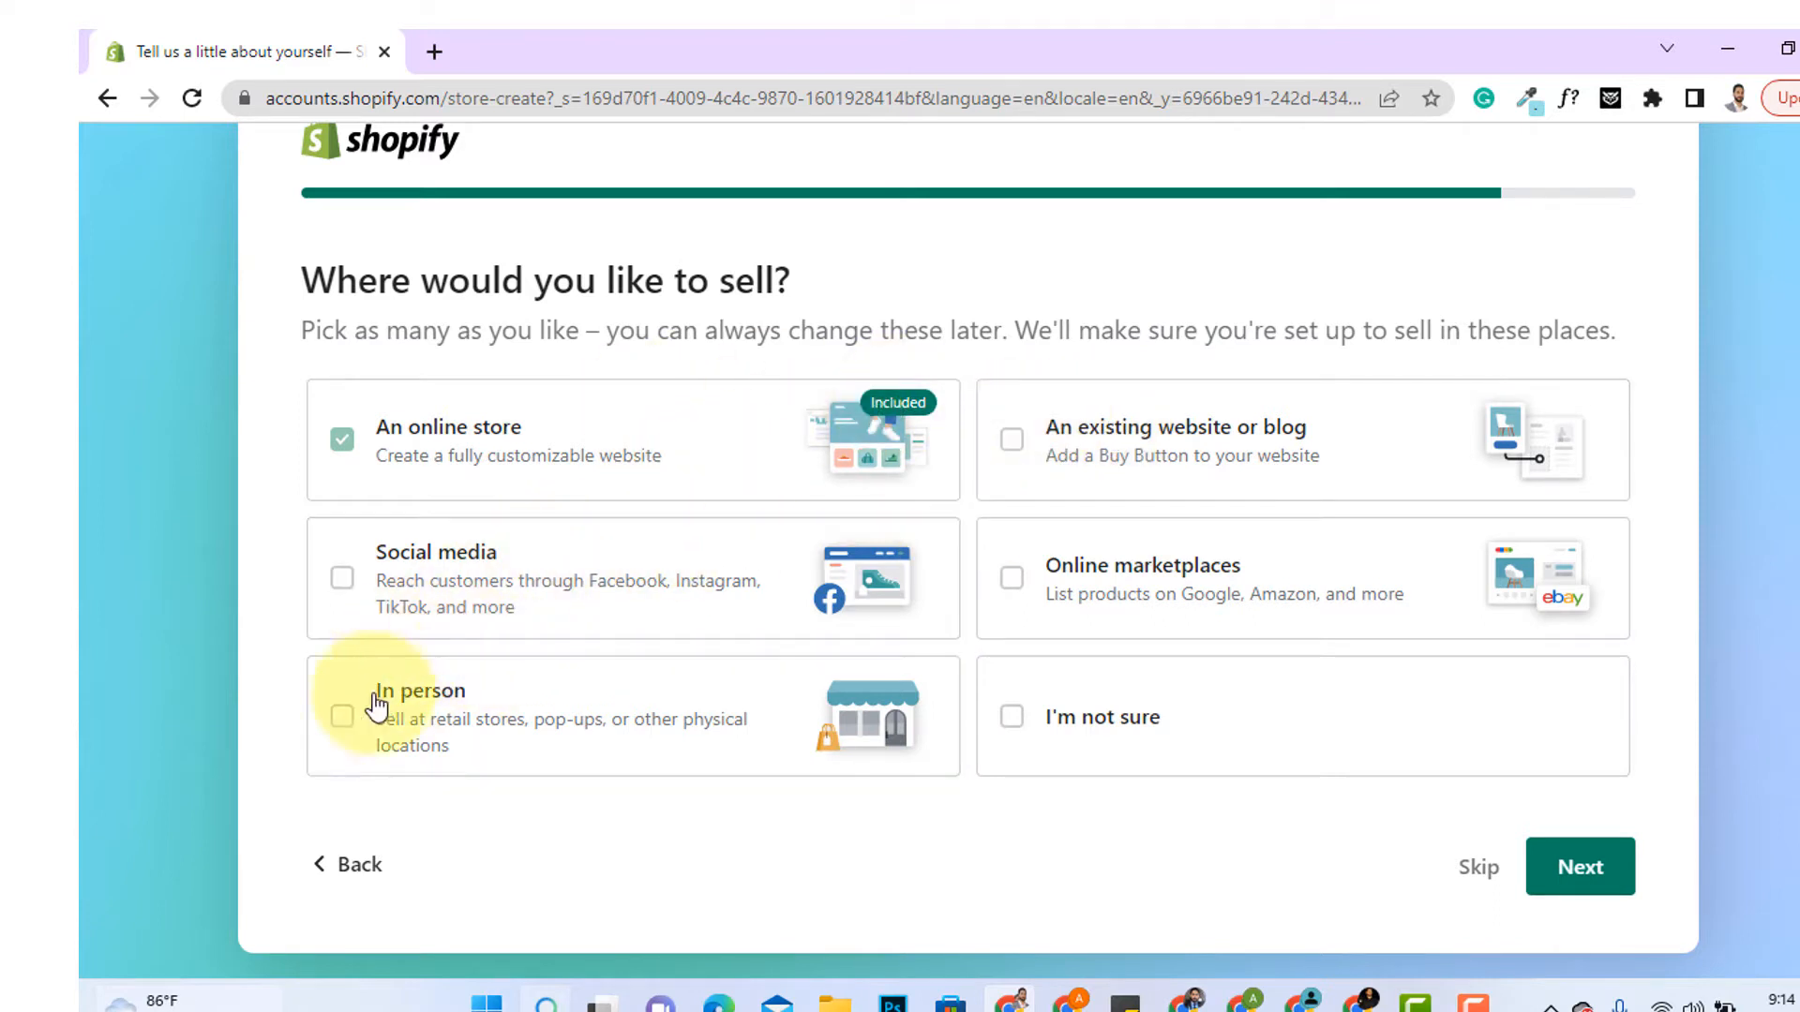
pyautogui.click(385, 724)
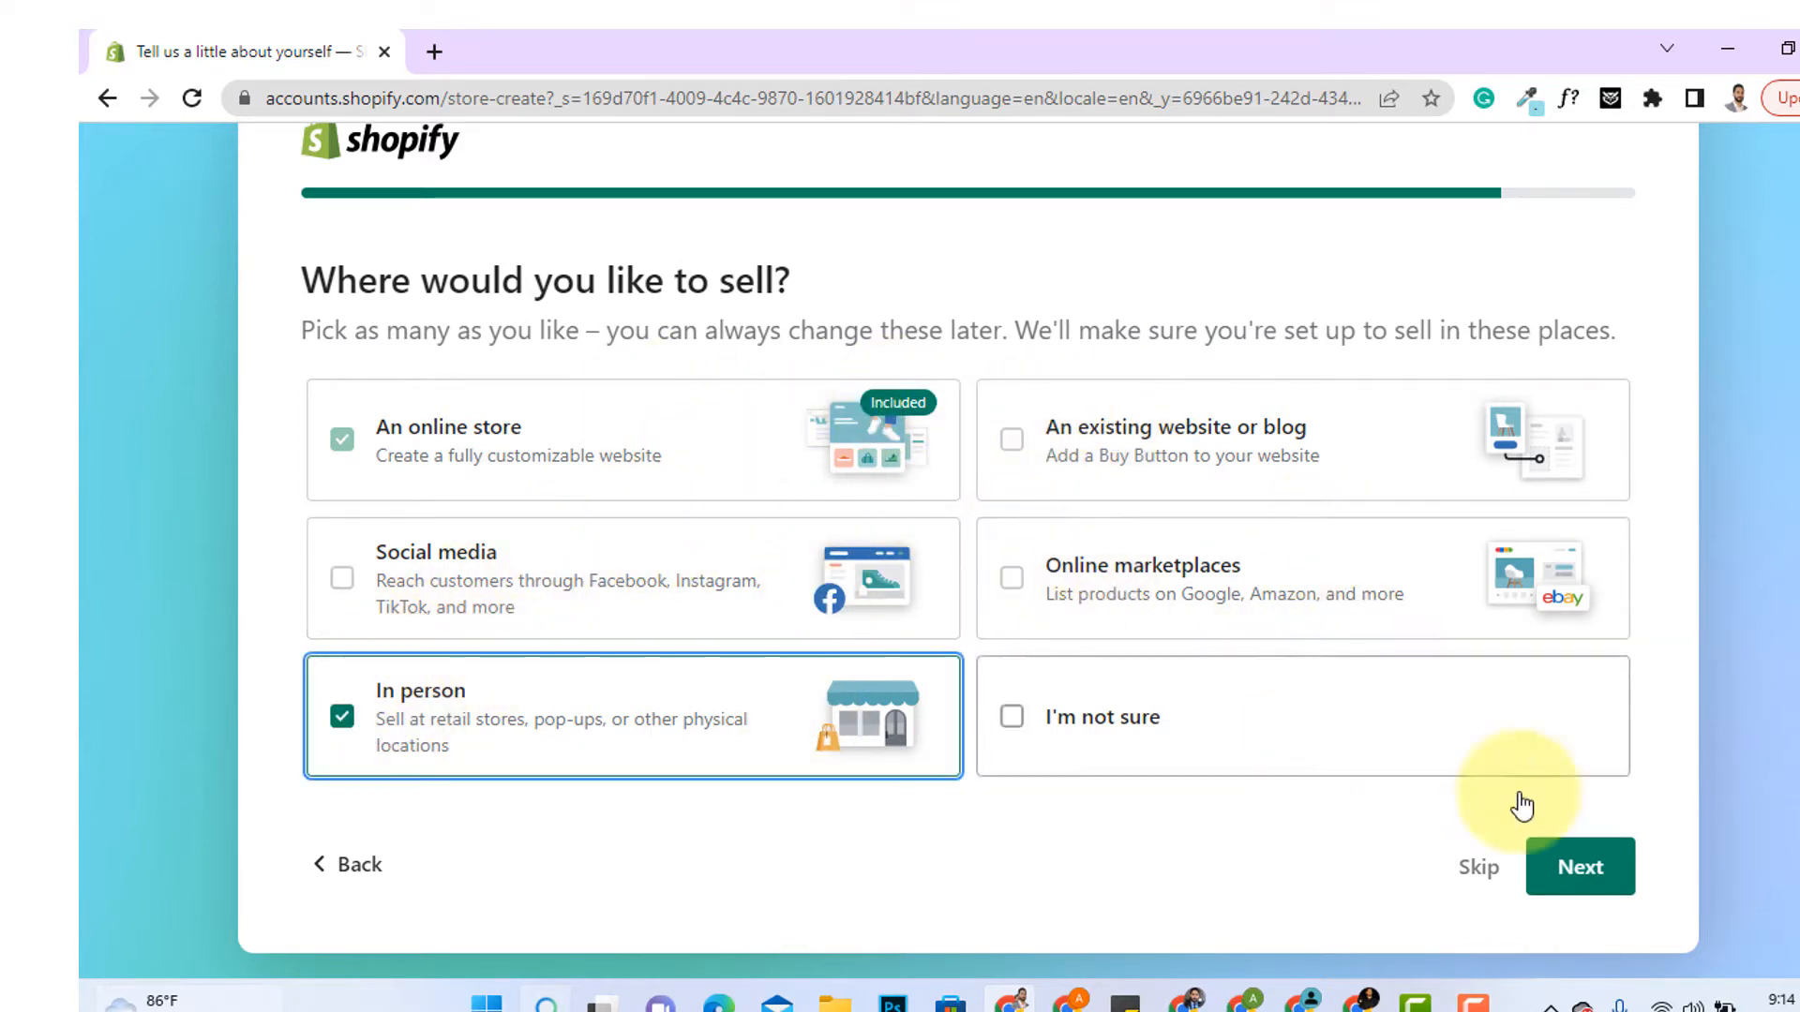
pyautogui.click(1494, 881)
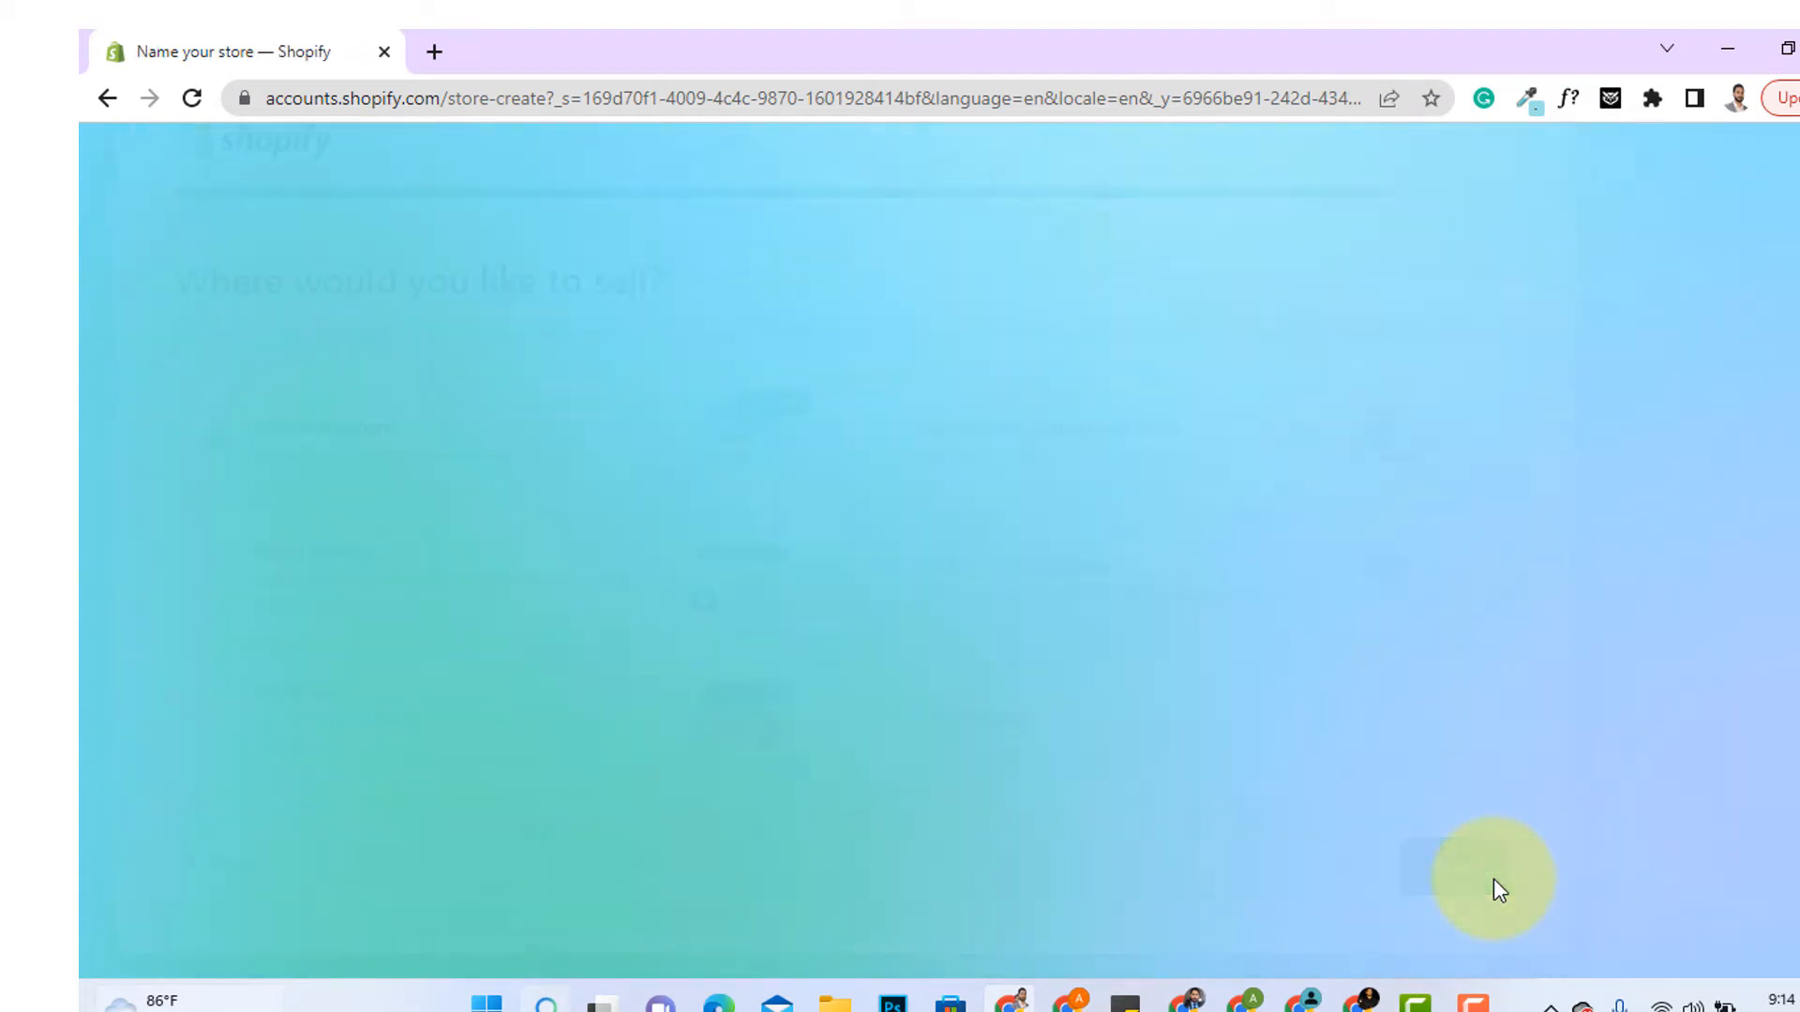
# - Name the store 'Testing', noting its temporary URL testing-1686.myshopify.com
pyautogui.click(831, 657)
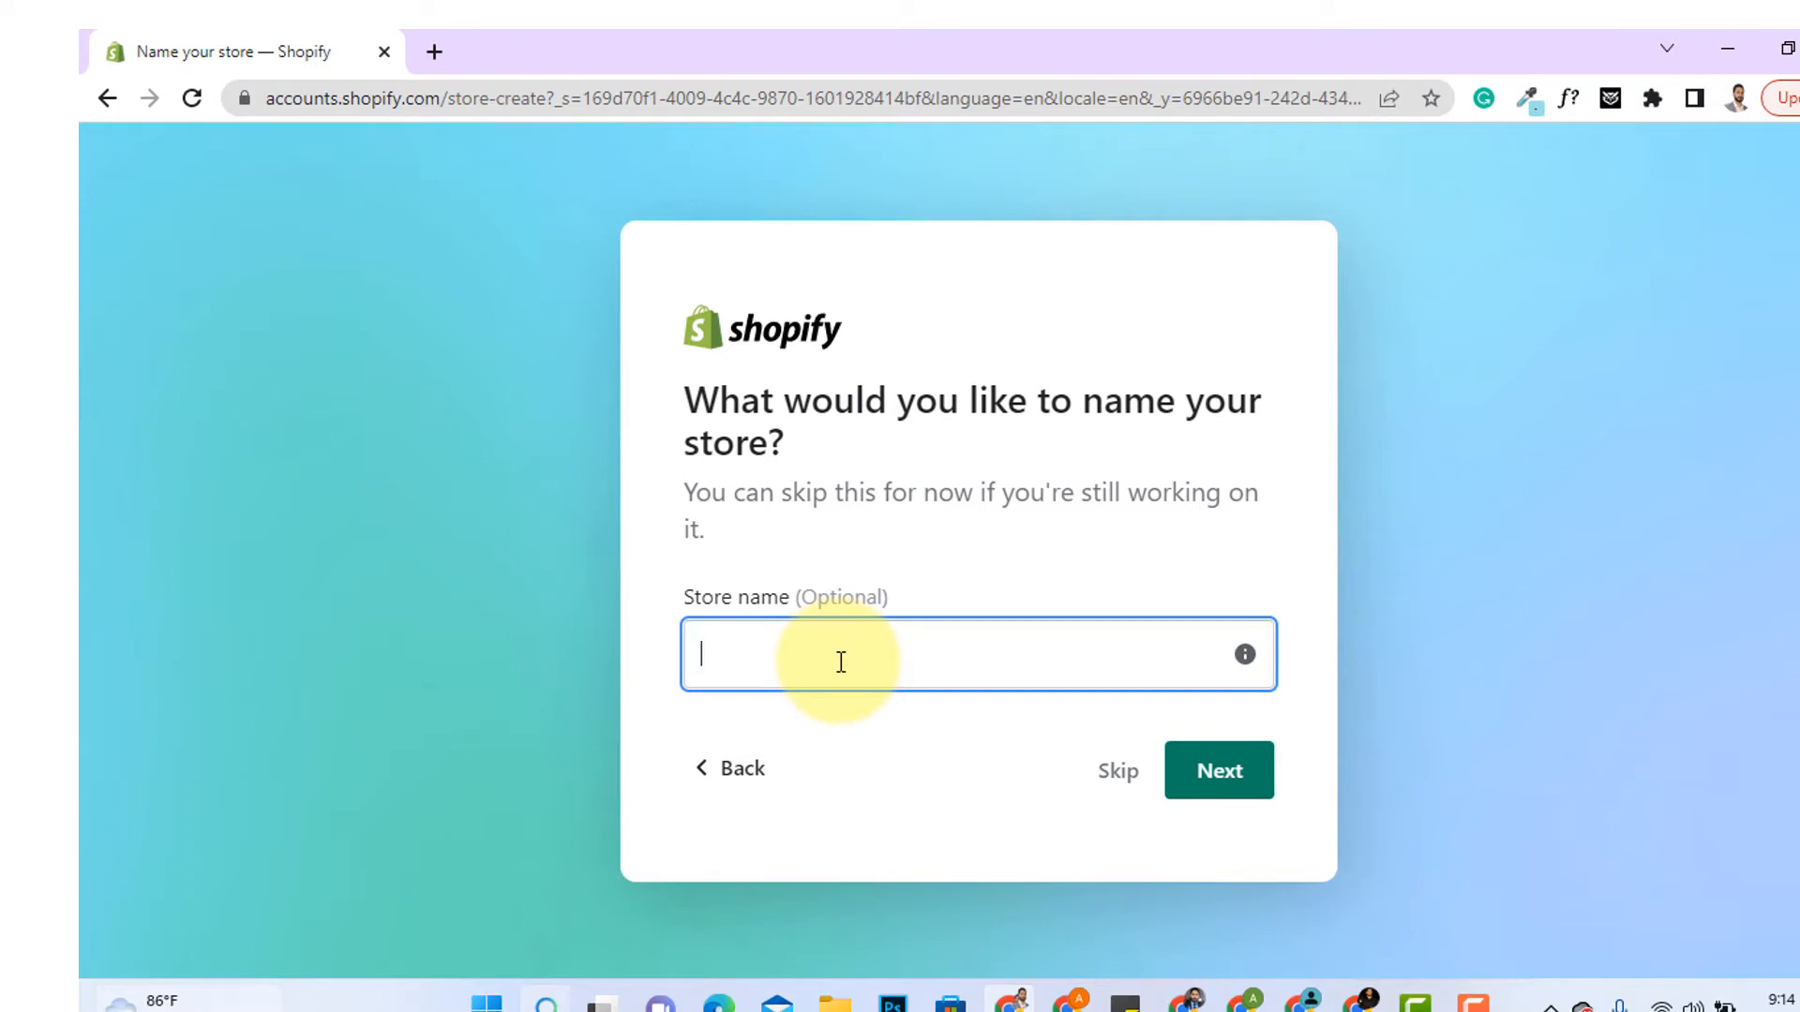
pyautogui.write('Testing')
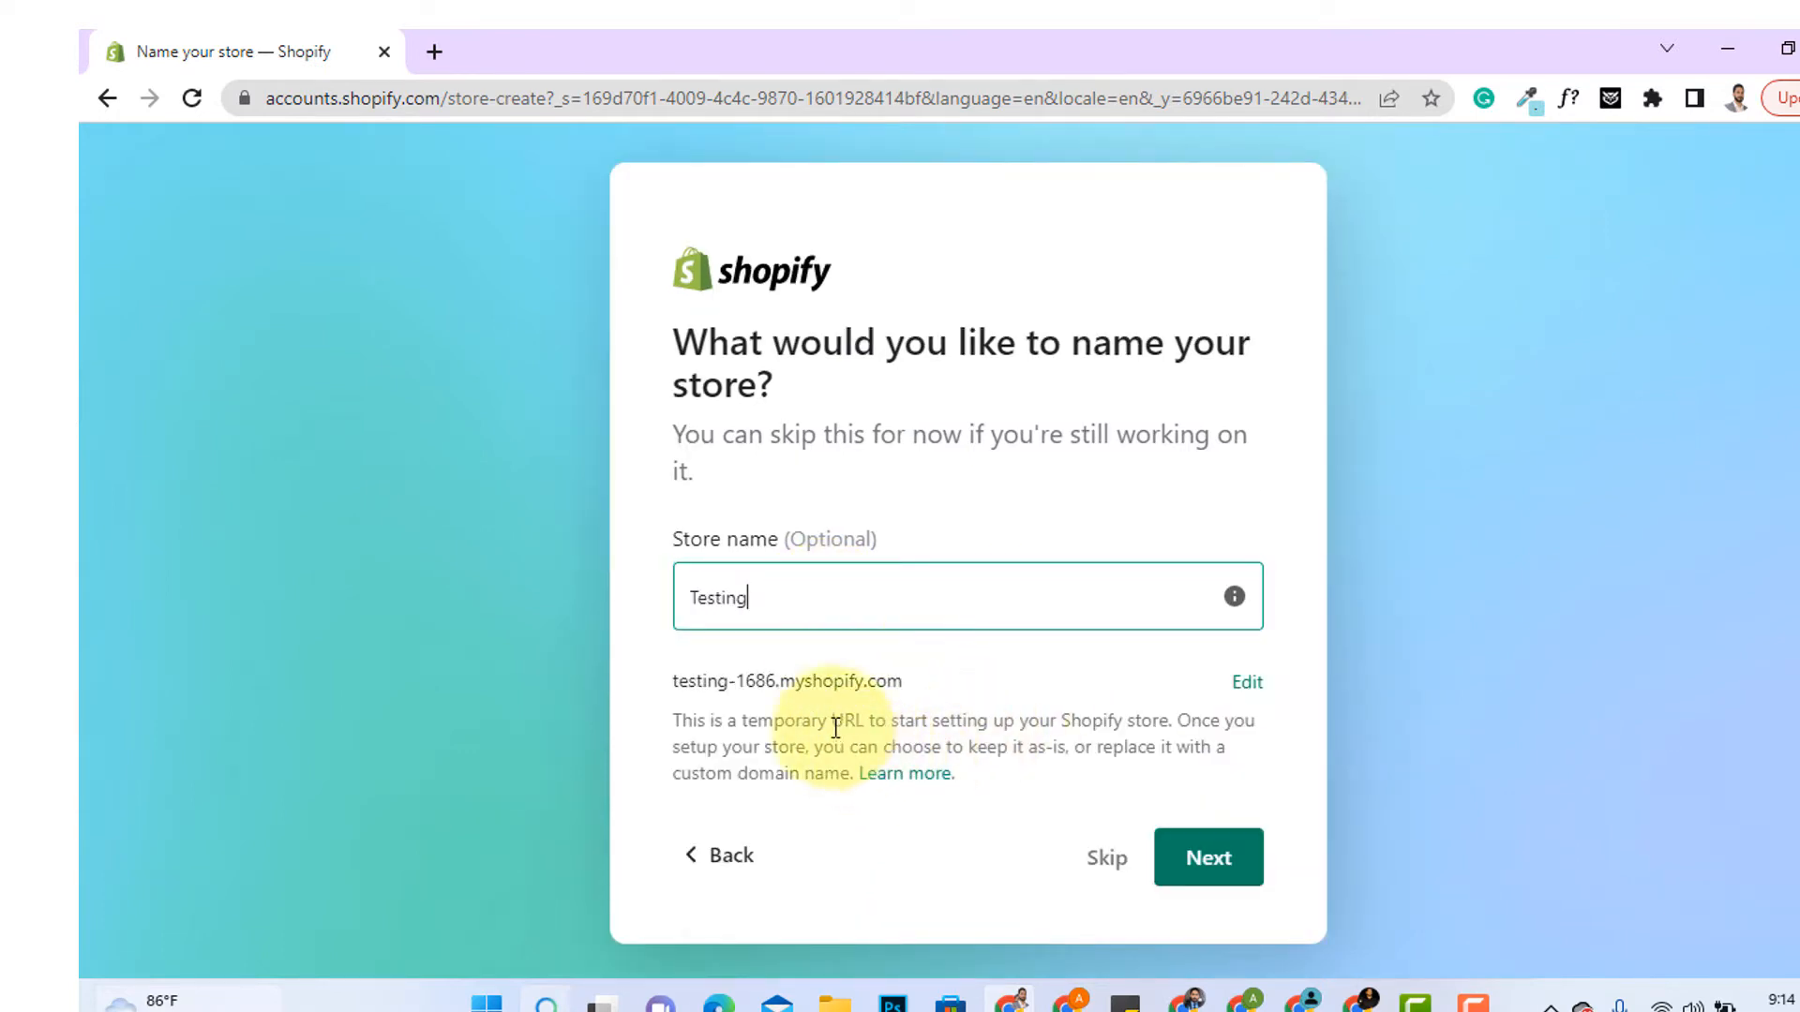
pyautogui.moveTo(905, 694); pyautogui.dragTo(656, 710)
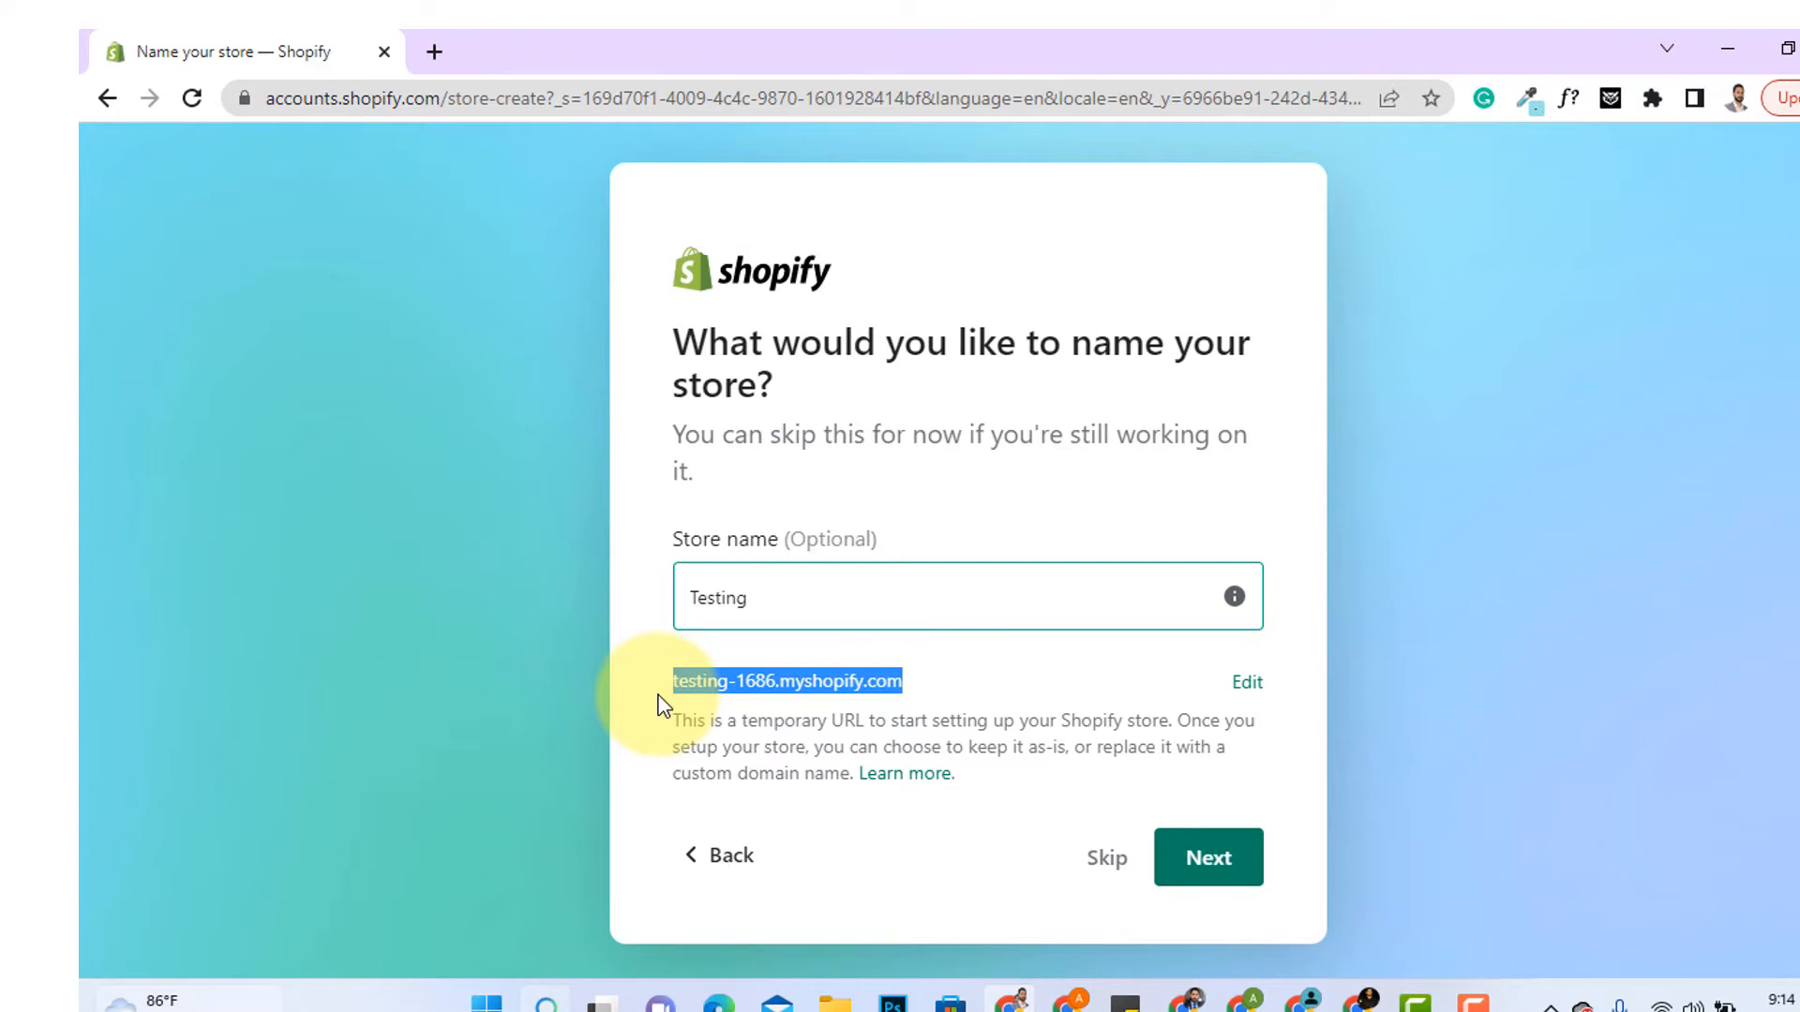
pyautogui.click(900, 689)
pyautogui.moveTo(914, 684); pyautogui.dragTo(622, 682)
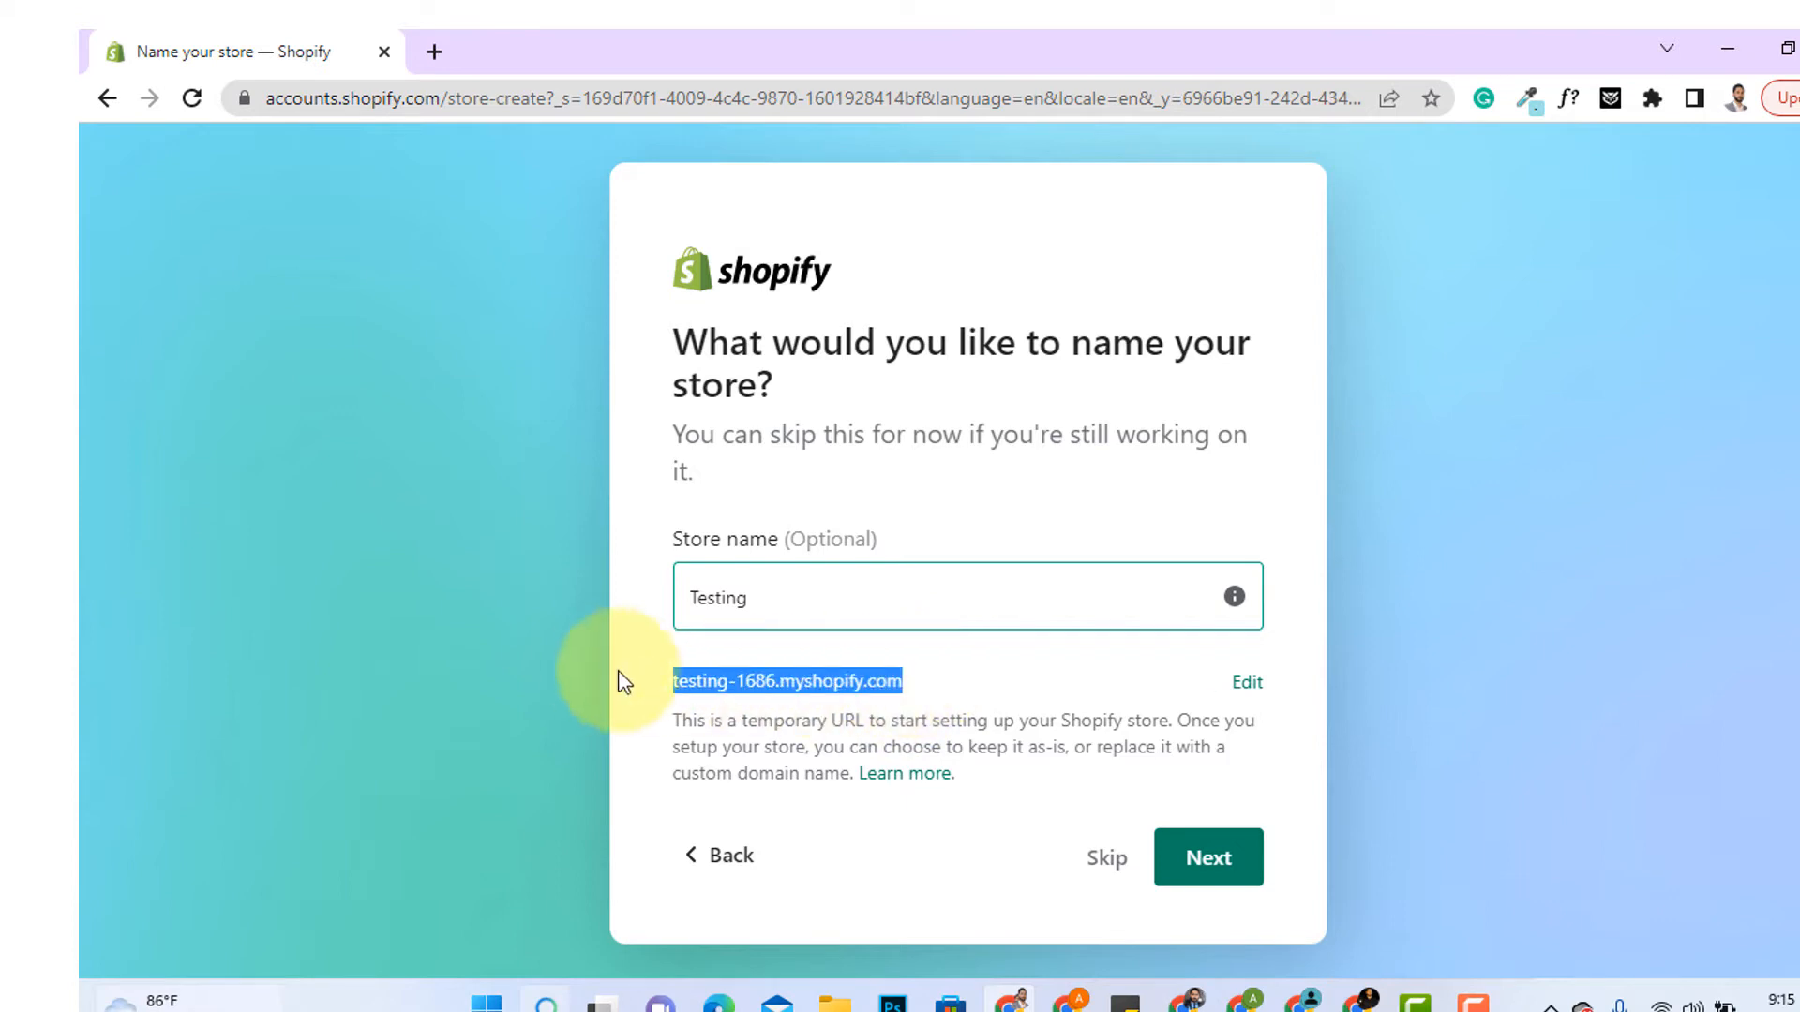
pyautogui.click(744, 698)
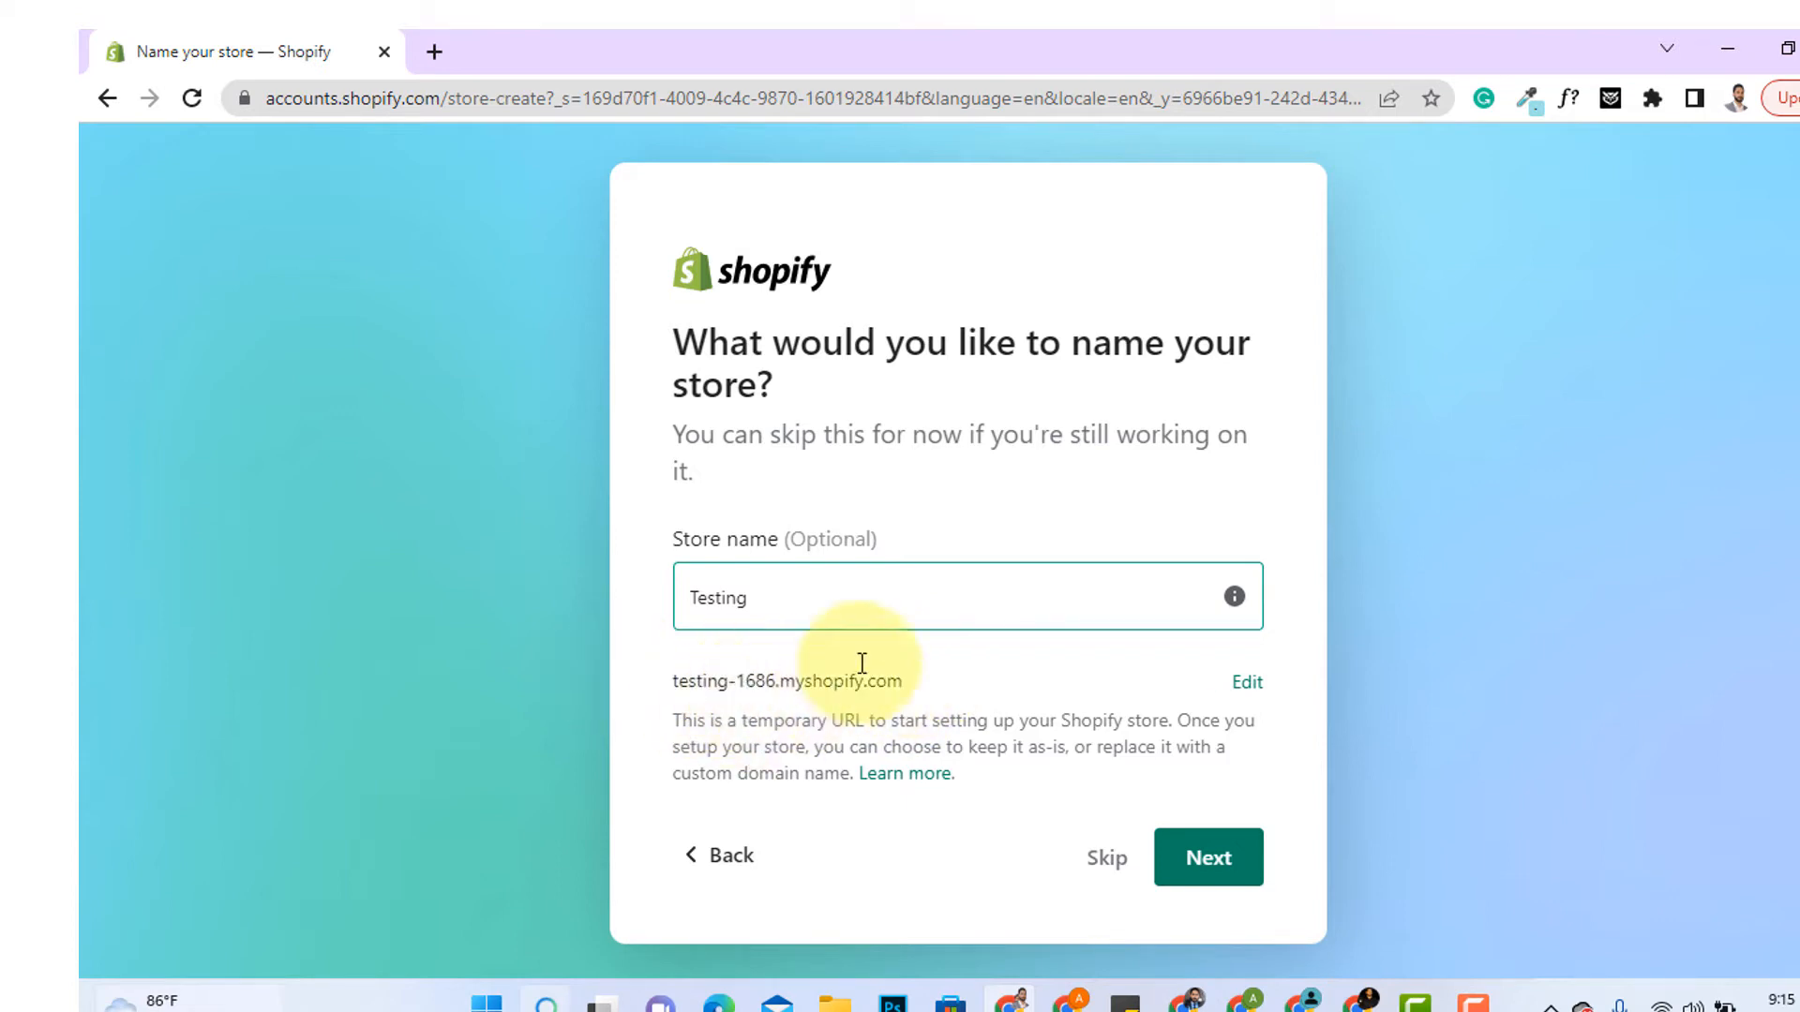
pyautogui.click(1207, 867)
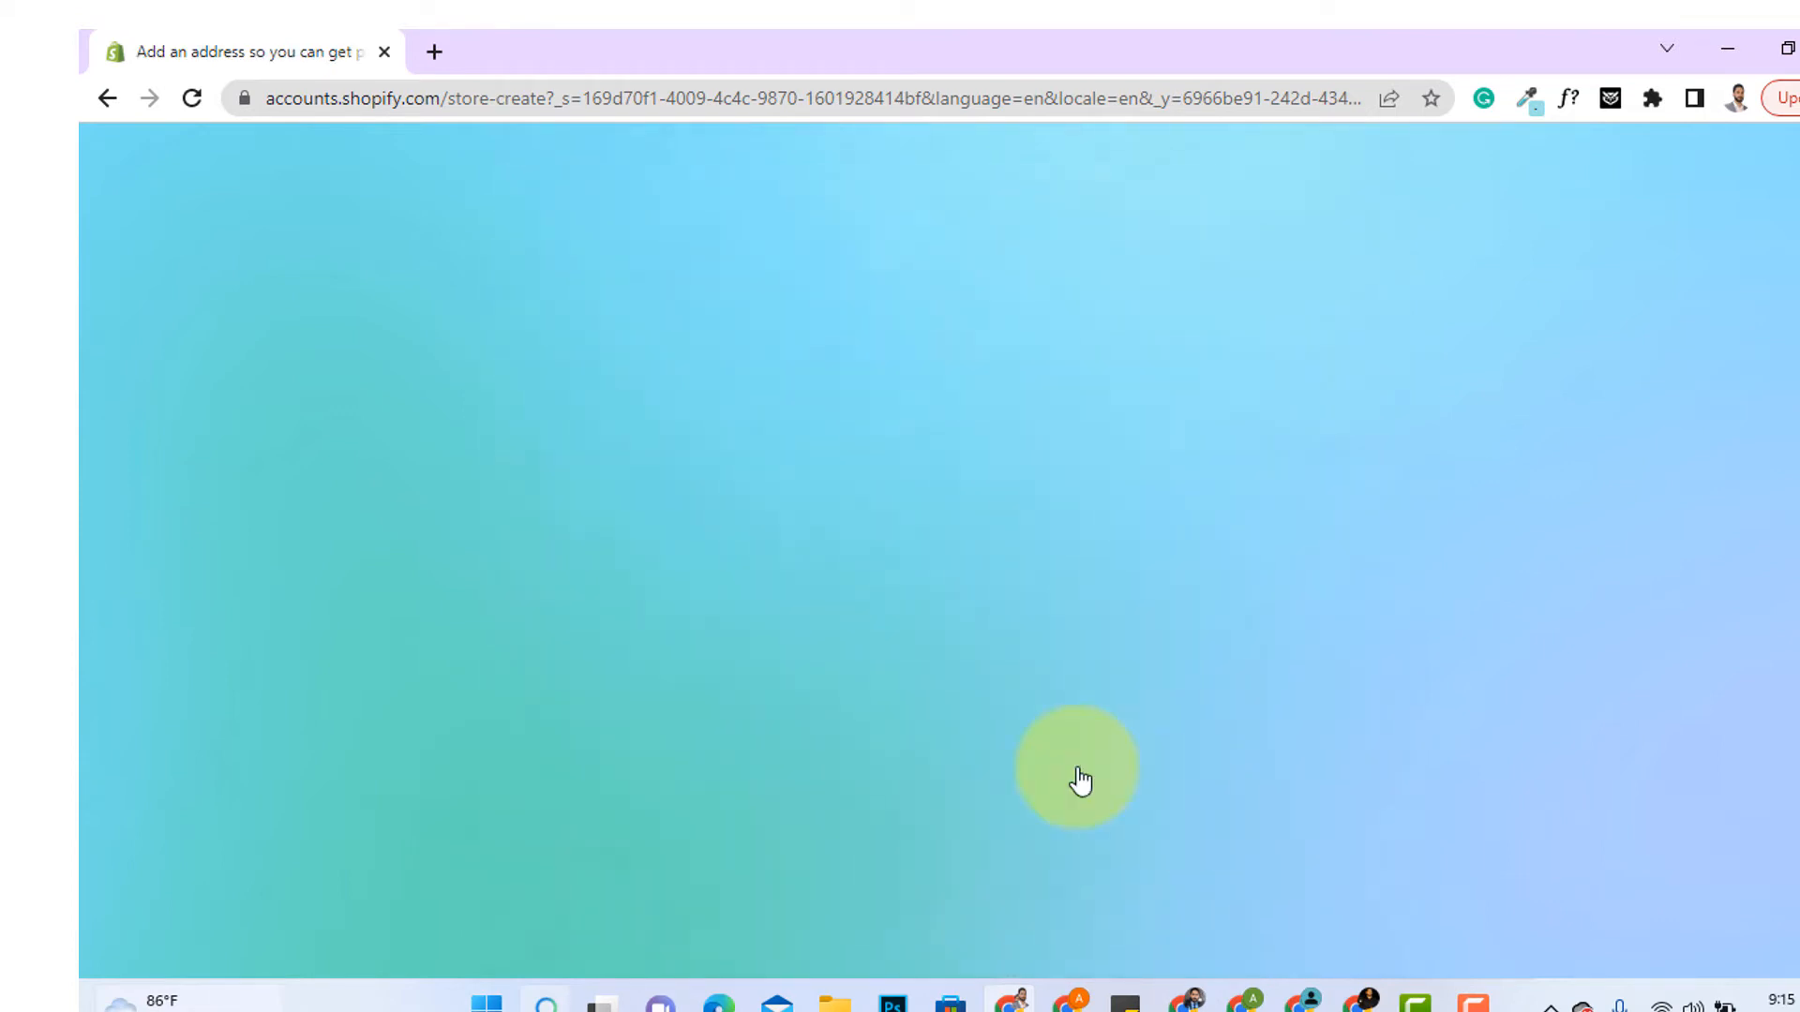
# - Skip the location step and register the Shopify account with an email address, password and hCaptcha check
pyautogui.click(1252, 781)
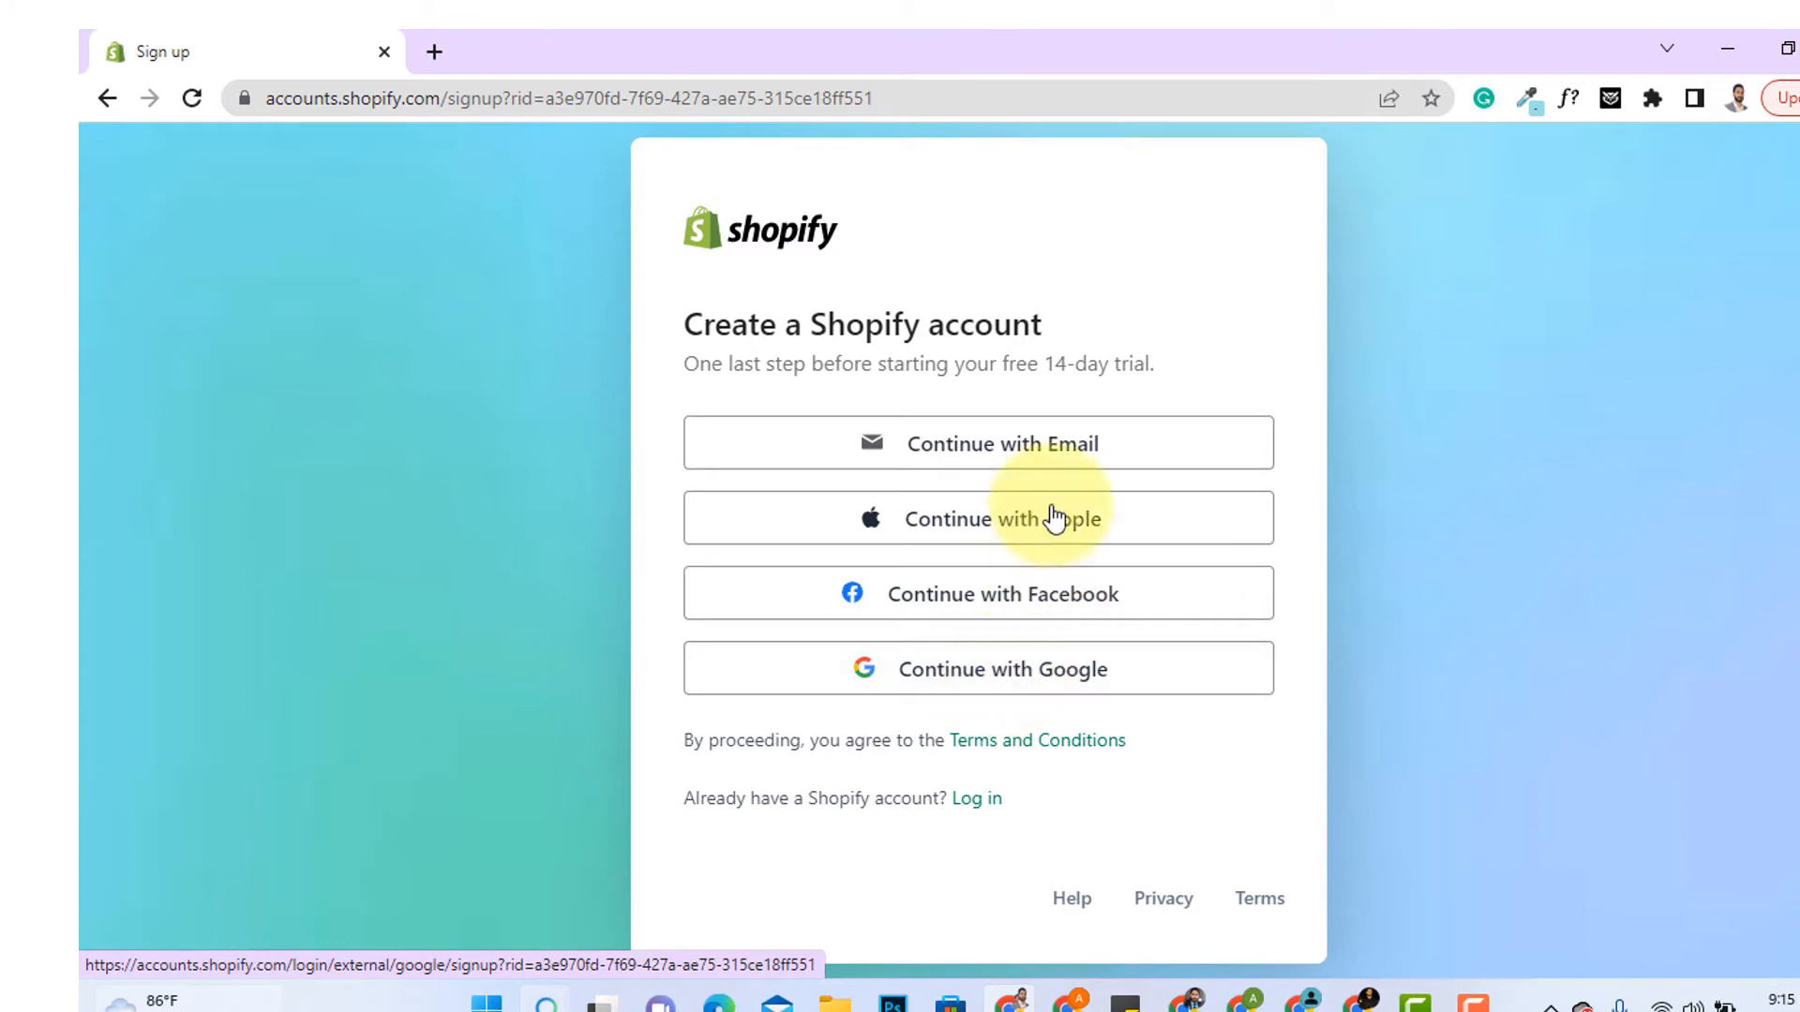
pyautogui.click(993, 461)
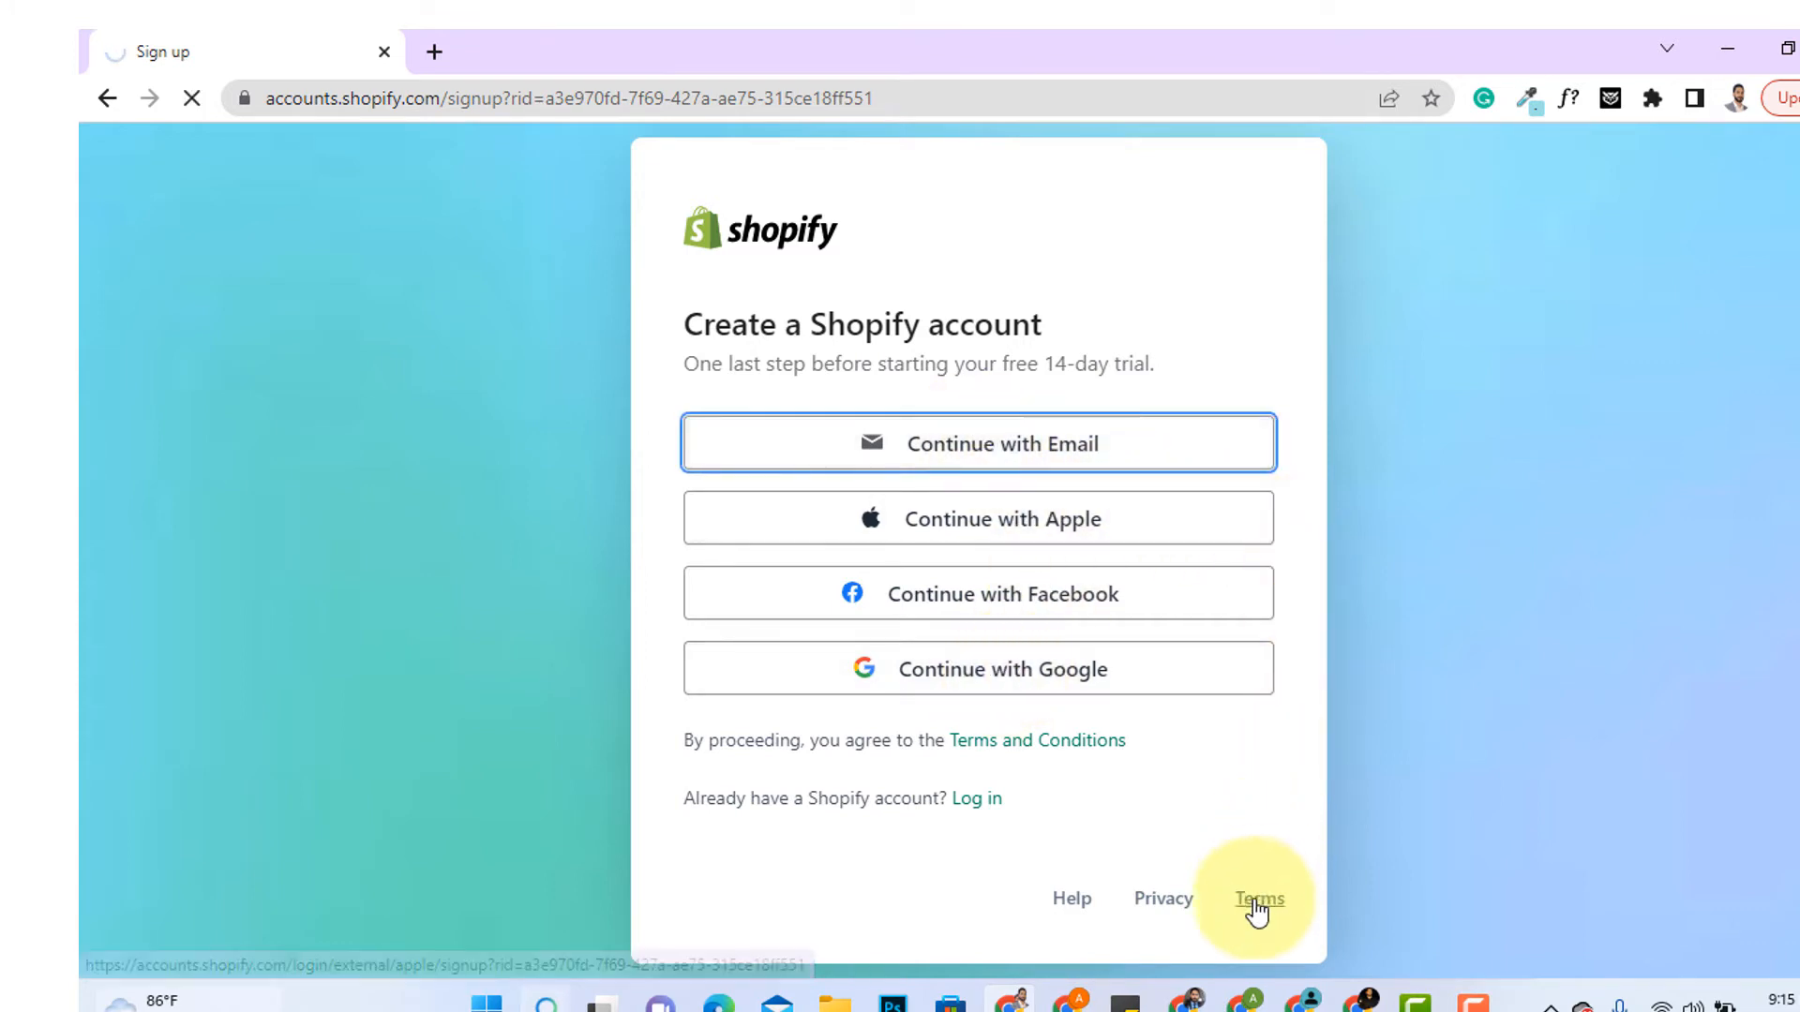
pyautogui.click(830, 446)
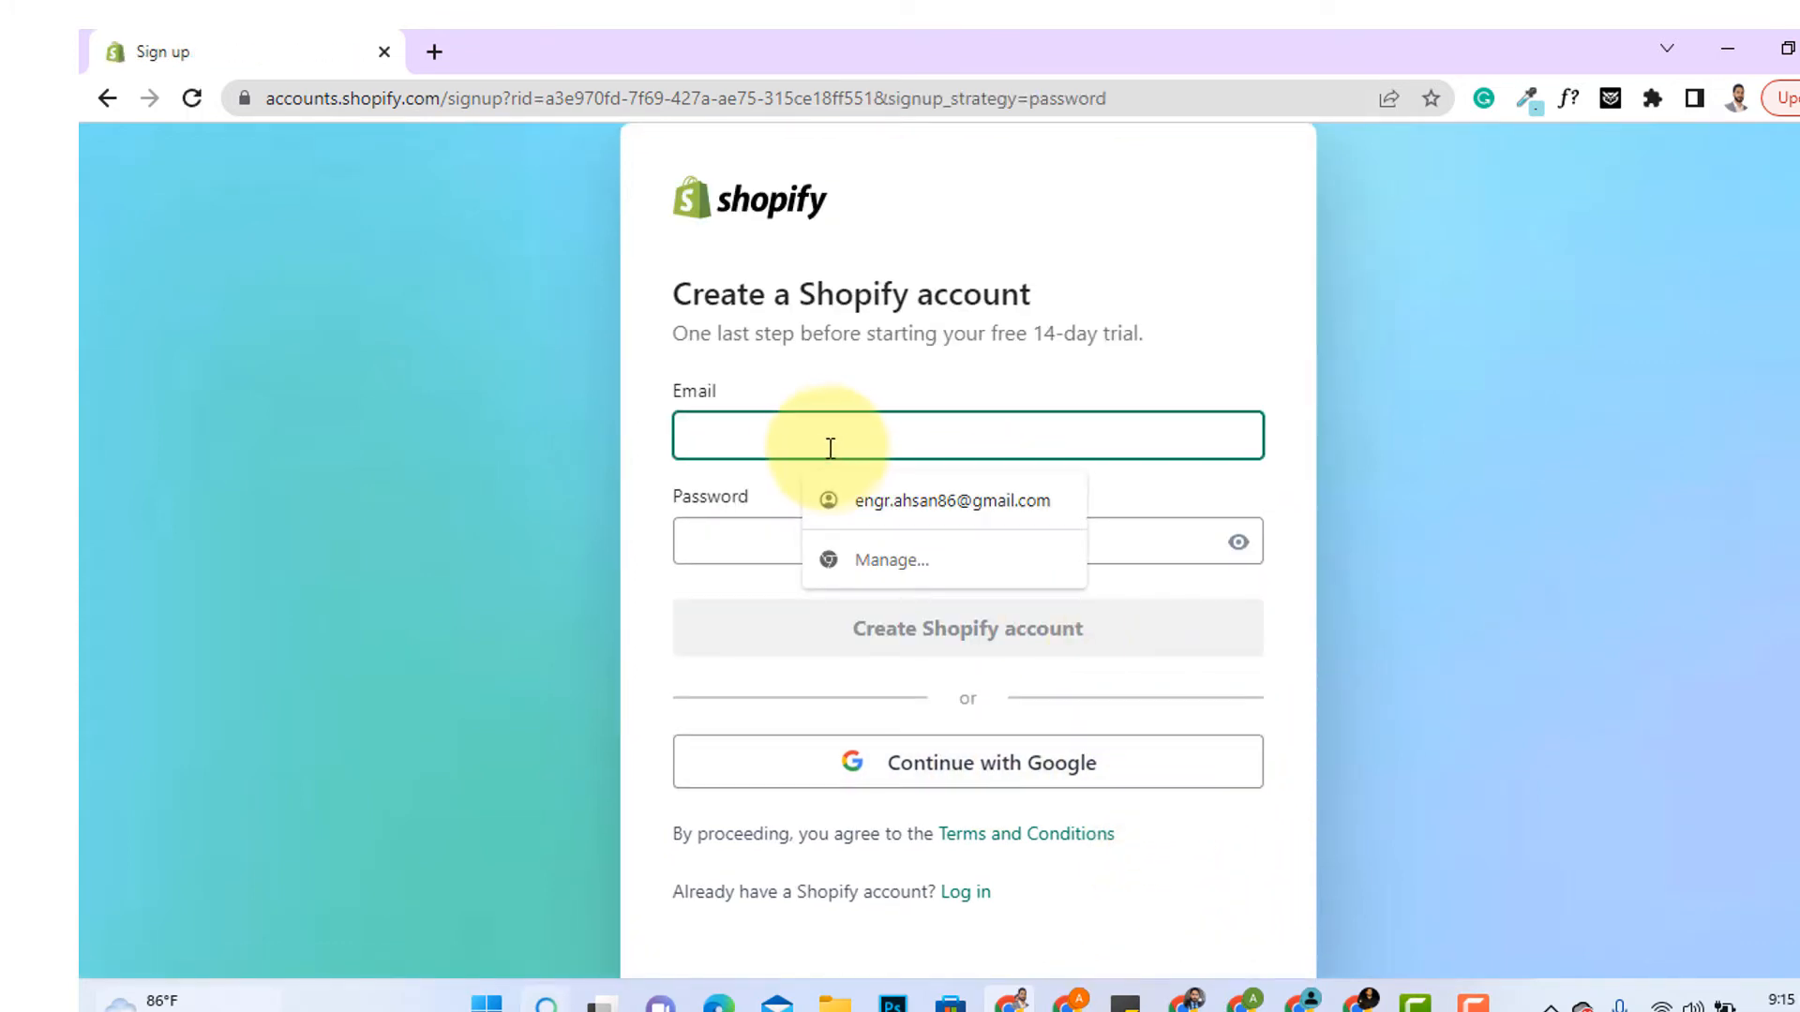
pyautogui.write('learna')
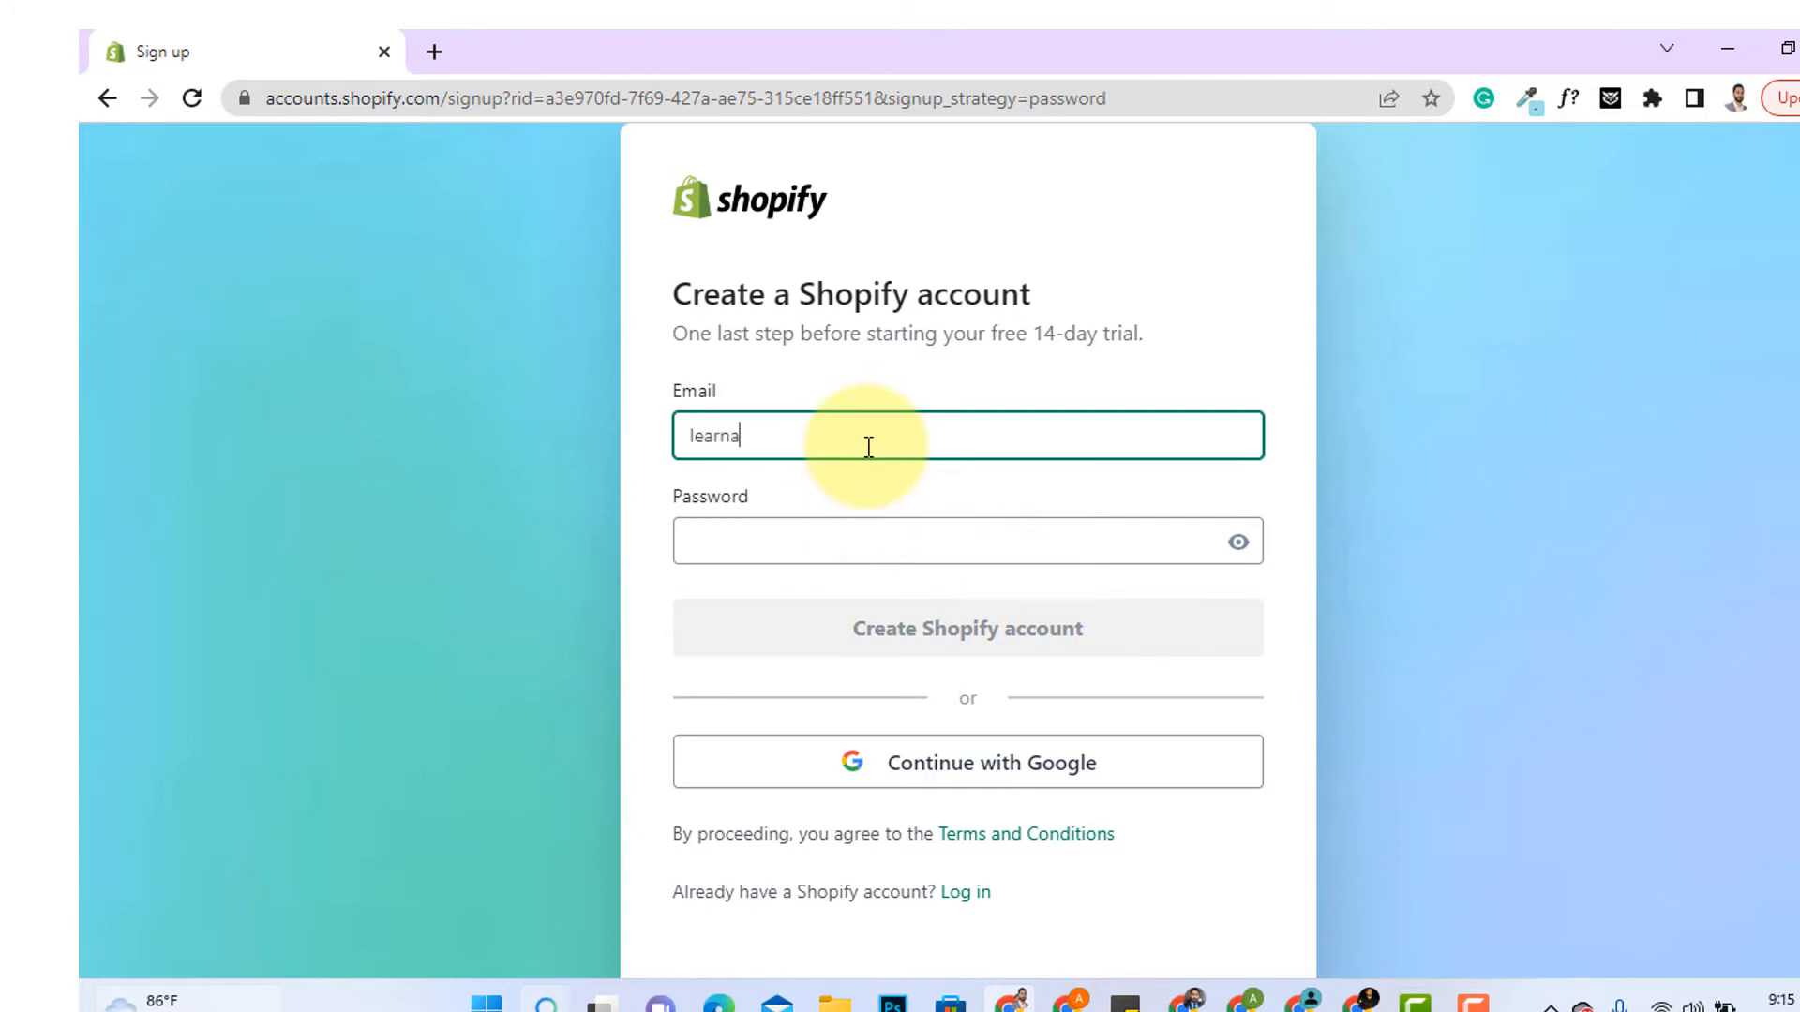
pyautogui.press('BackSpace')
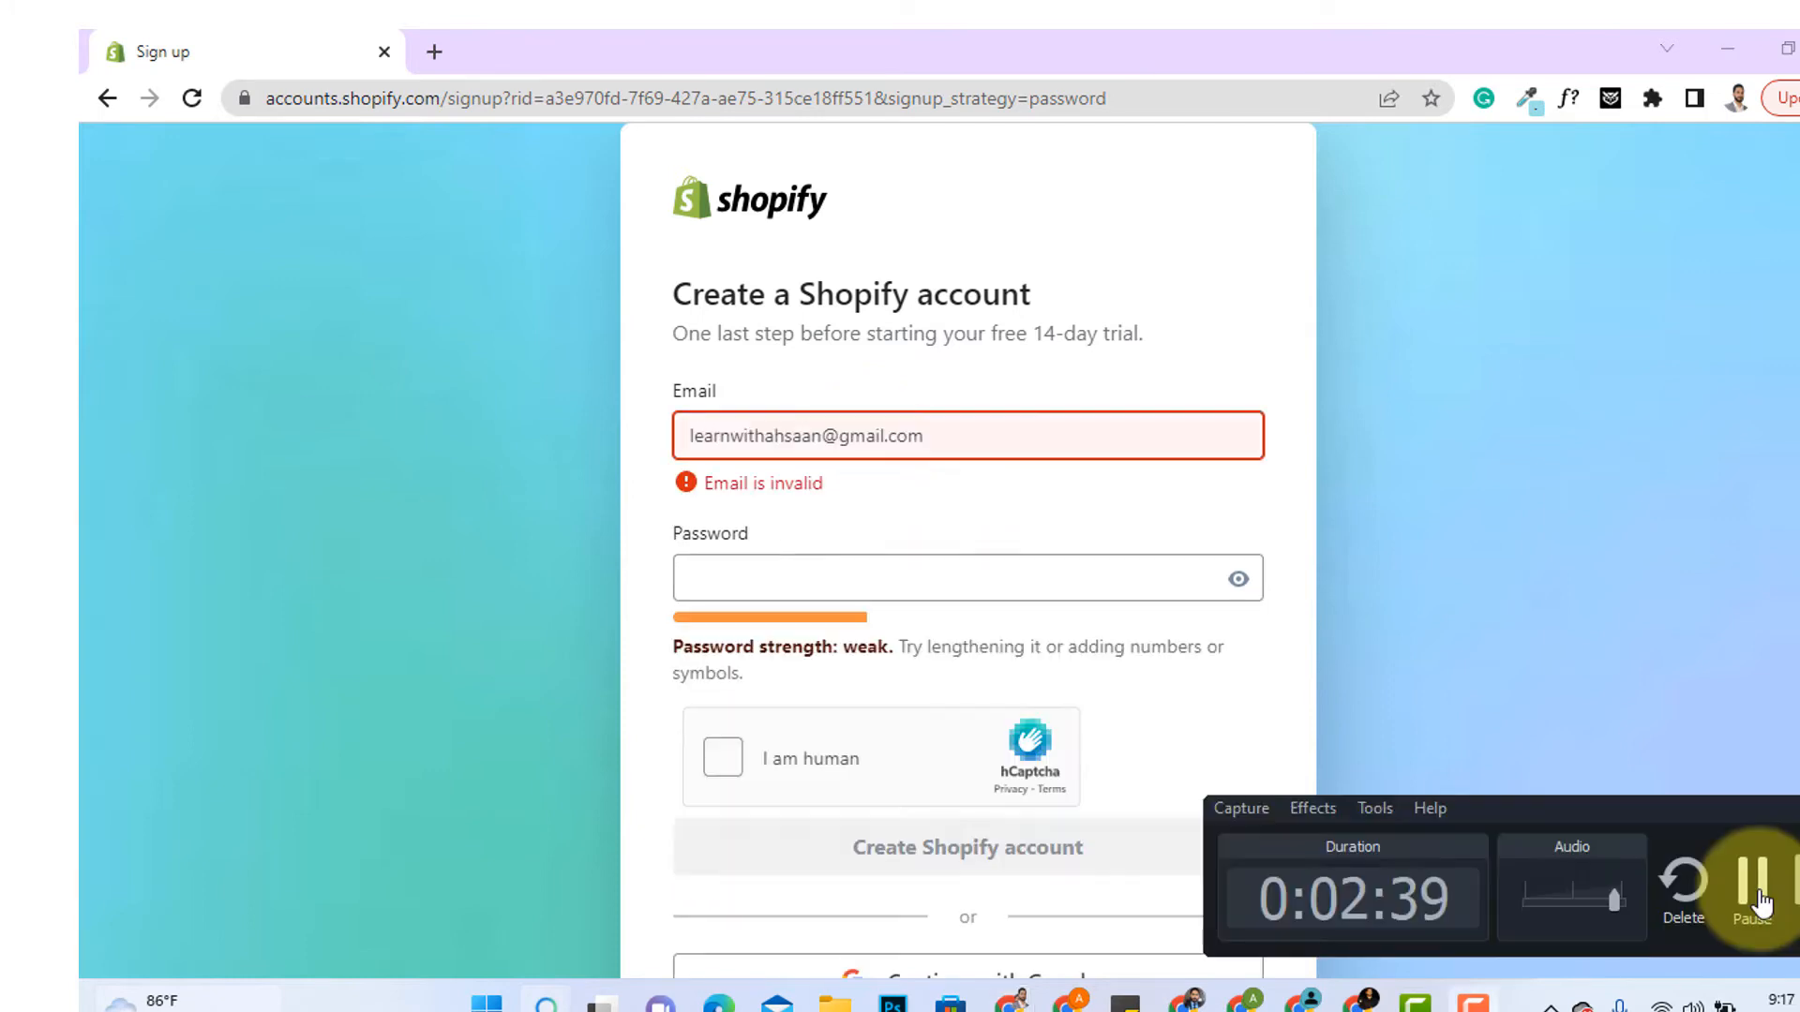
pyautogui.scroll(-3, 844, 610)
pyautogui.click(722, 461)
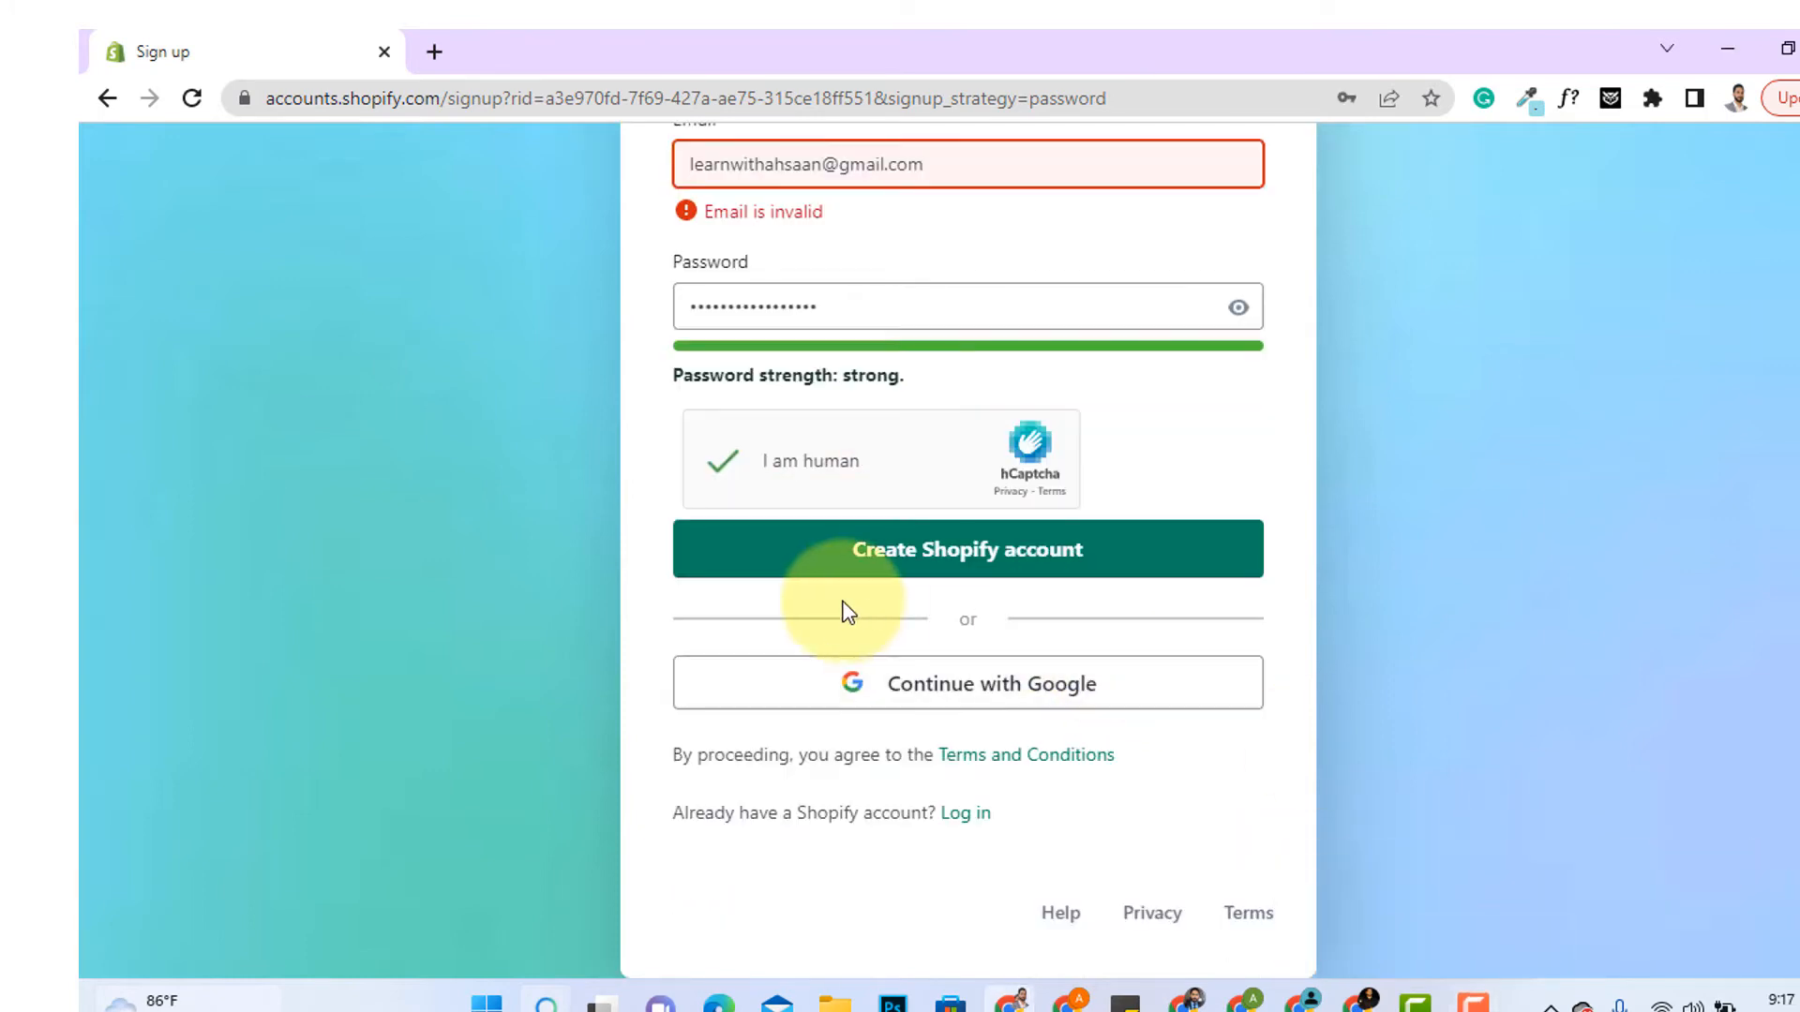
pyautogui.scroll(2, 1096, 775)
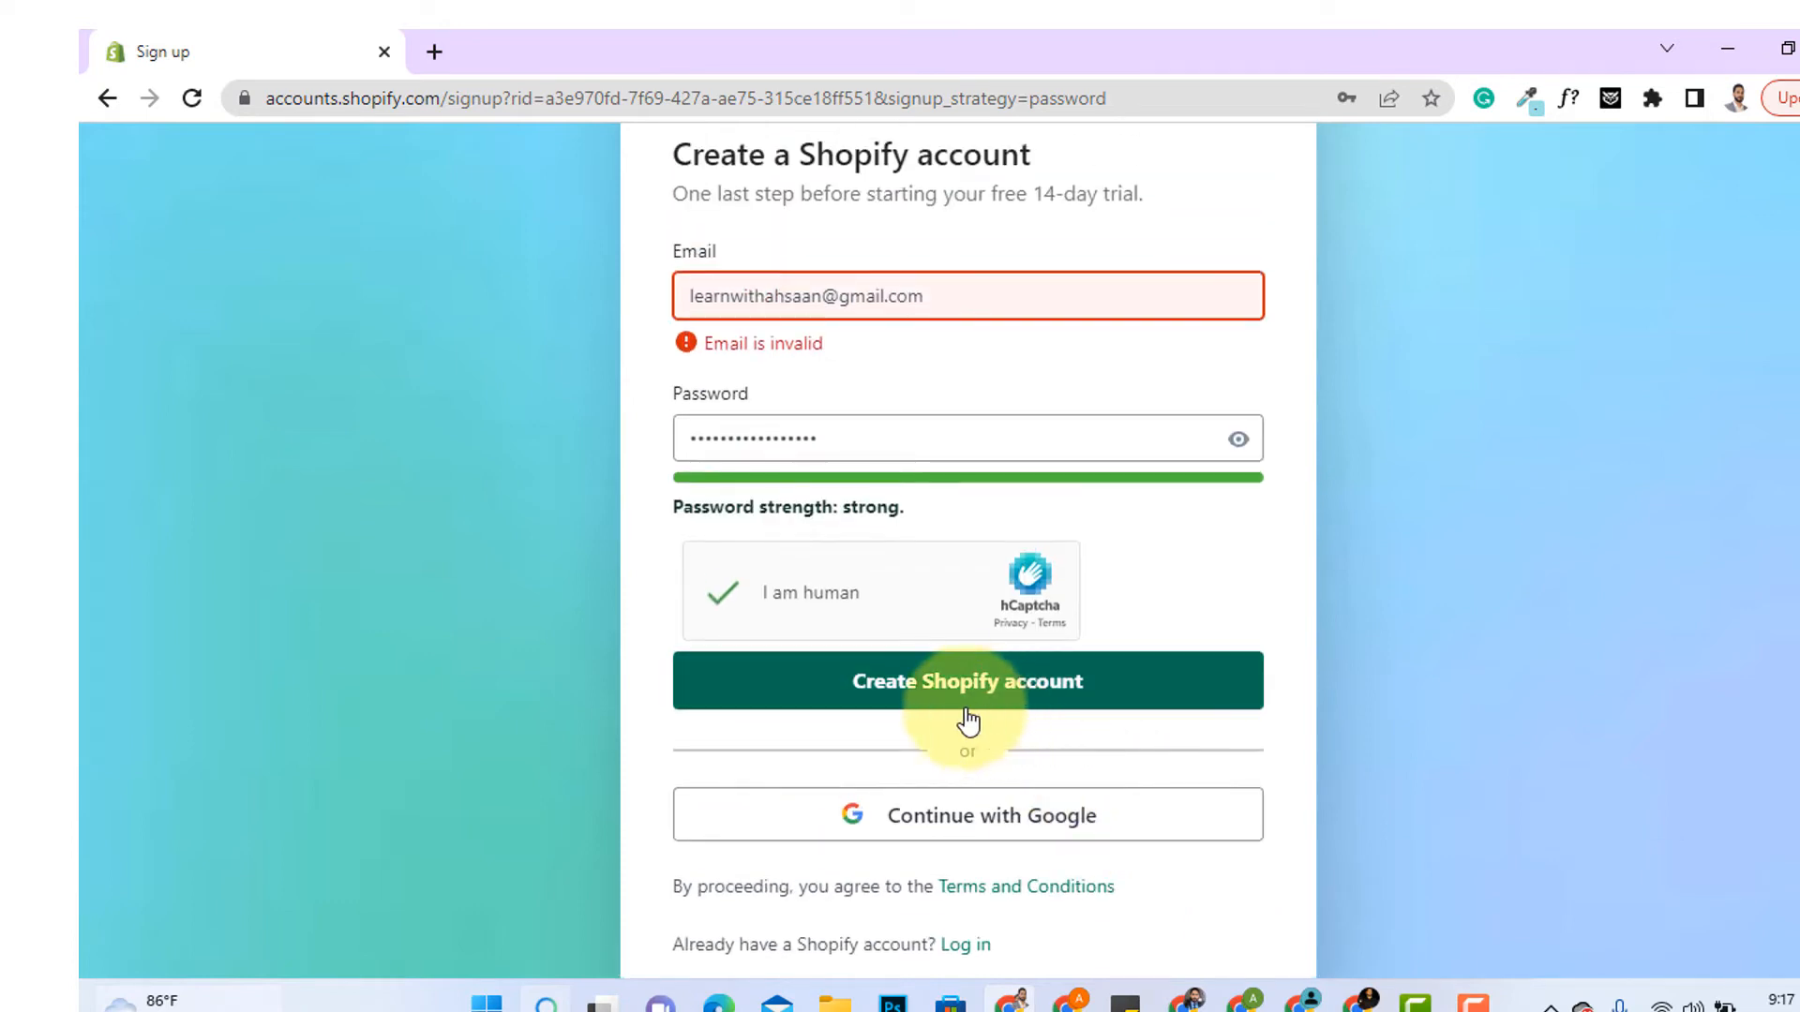
pyautogui.click(1013, 694)
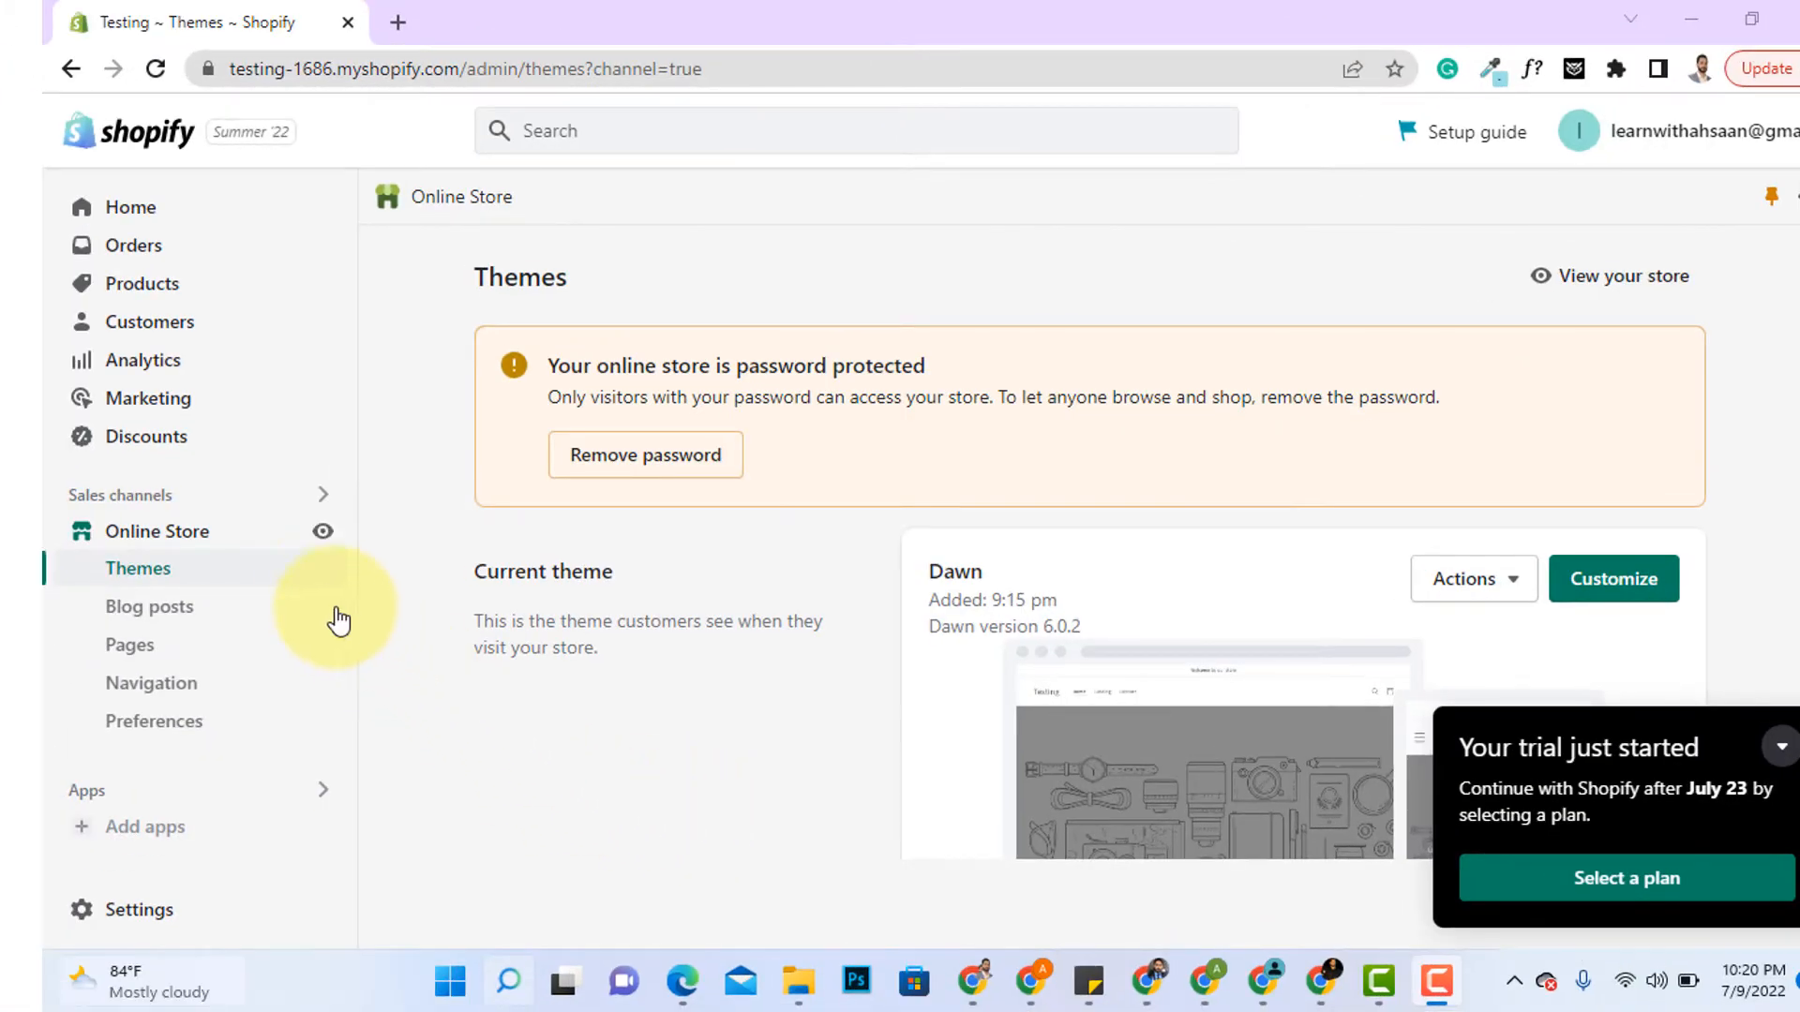
# - Open the live Testing storefront in a new tab from the Themes page
pyautogui.click(324, 535)
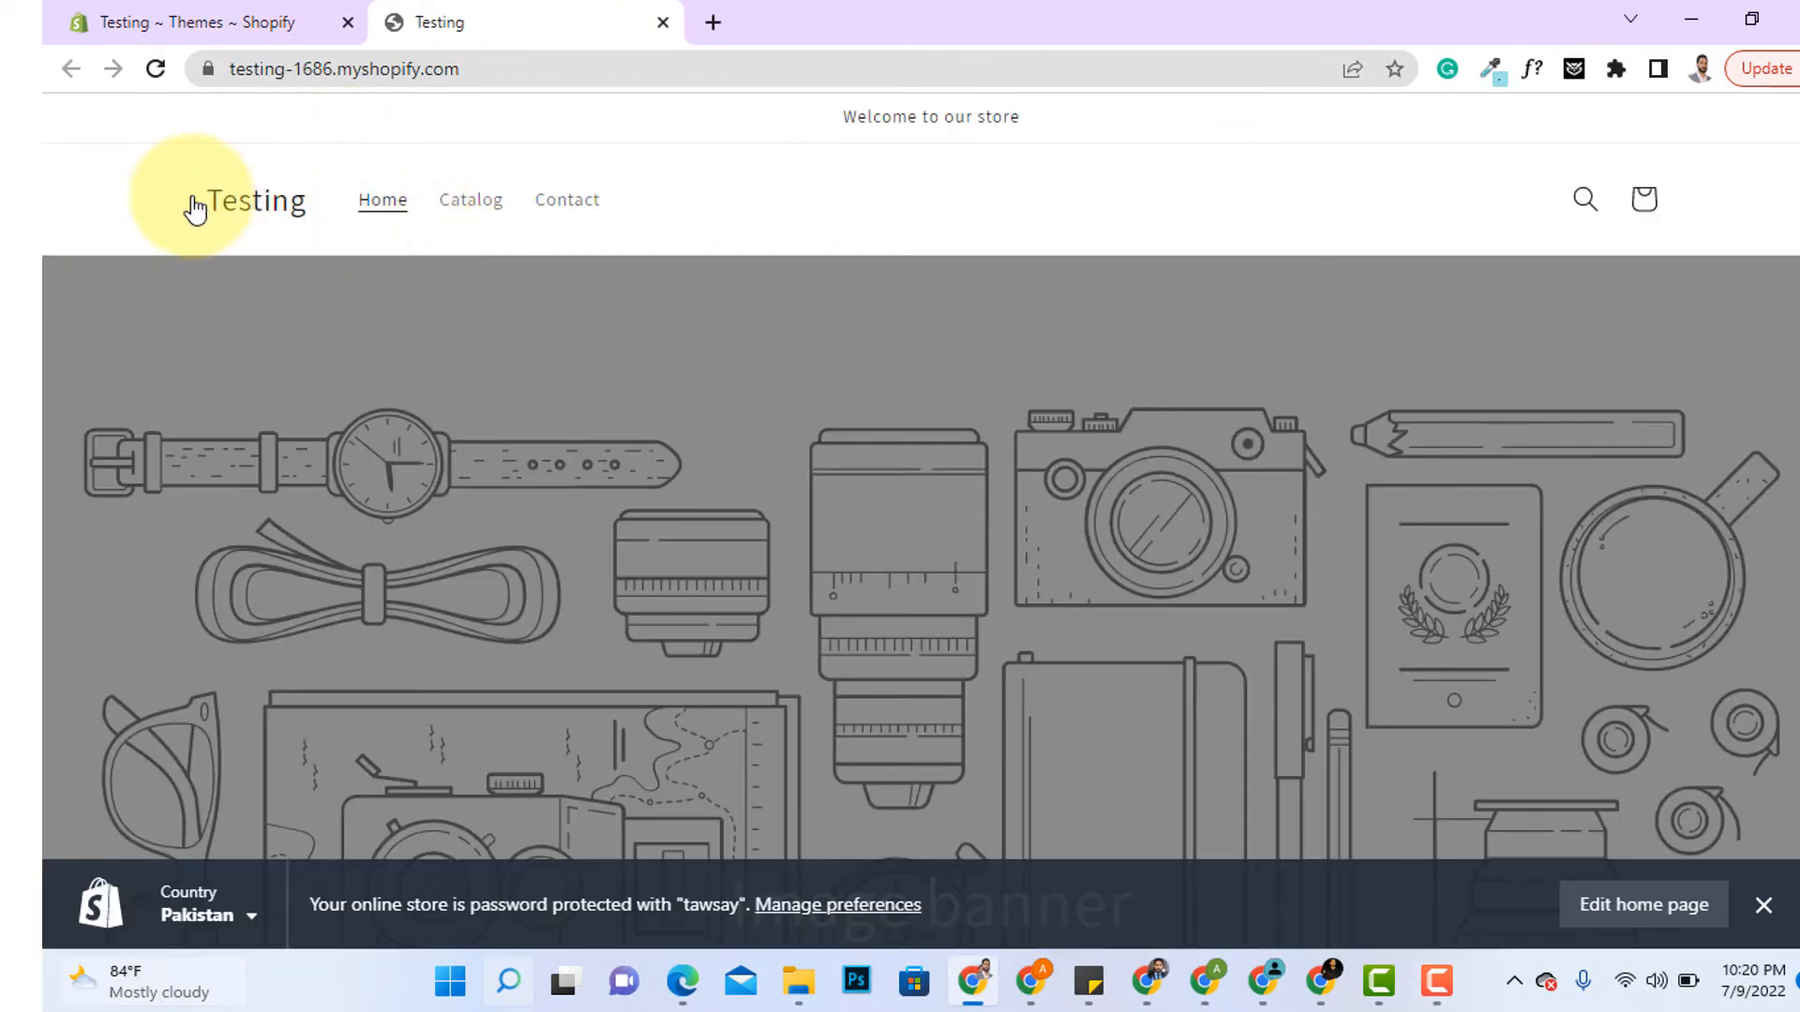
# - Scroll through the Testing storefront home page, then return to the admin Themes tab
pyautogui.scroll(-4, 1156, 650)
pyautogui.scroll(4, 908, 631)
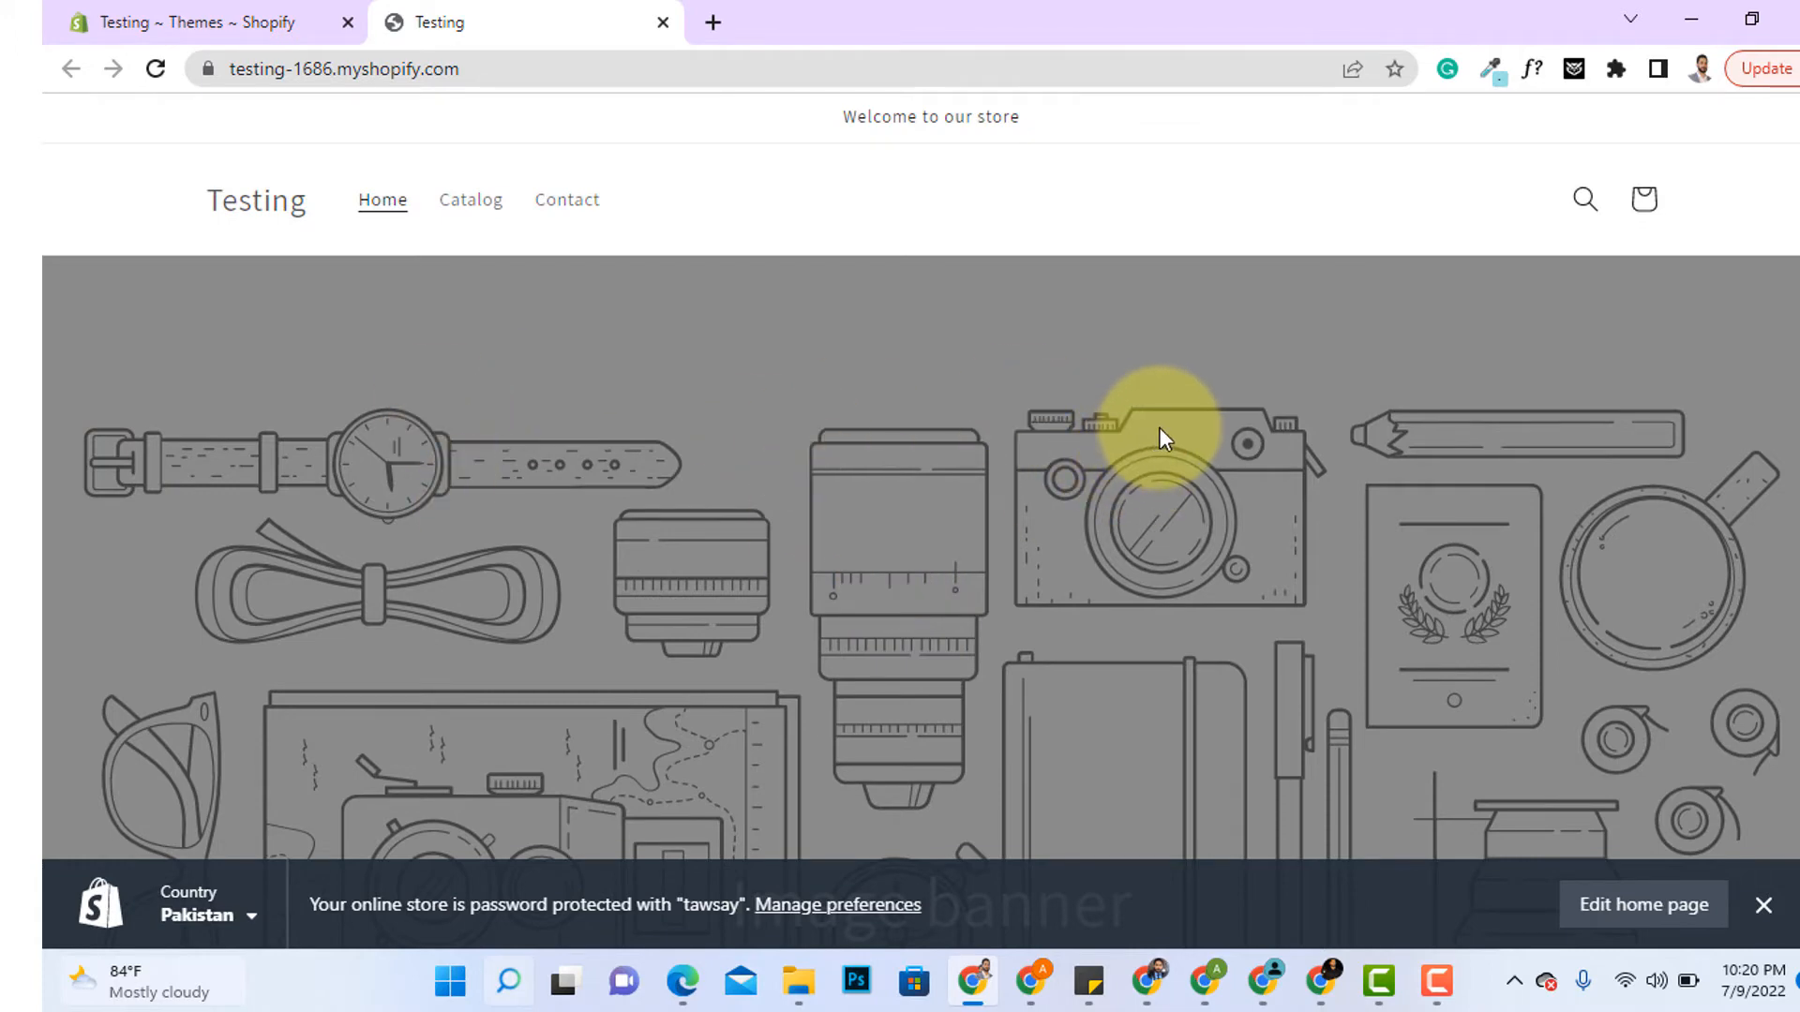
pyautogui.scroll(-3, 1228, 489)
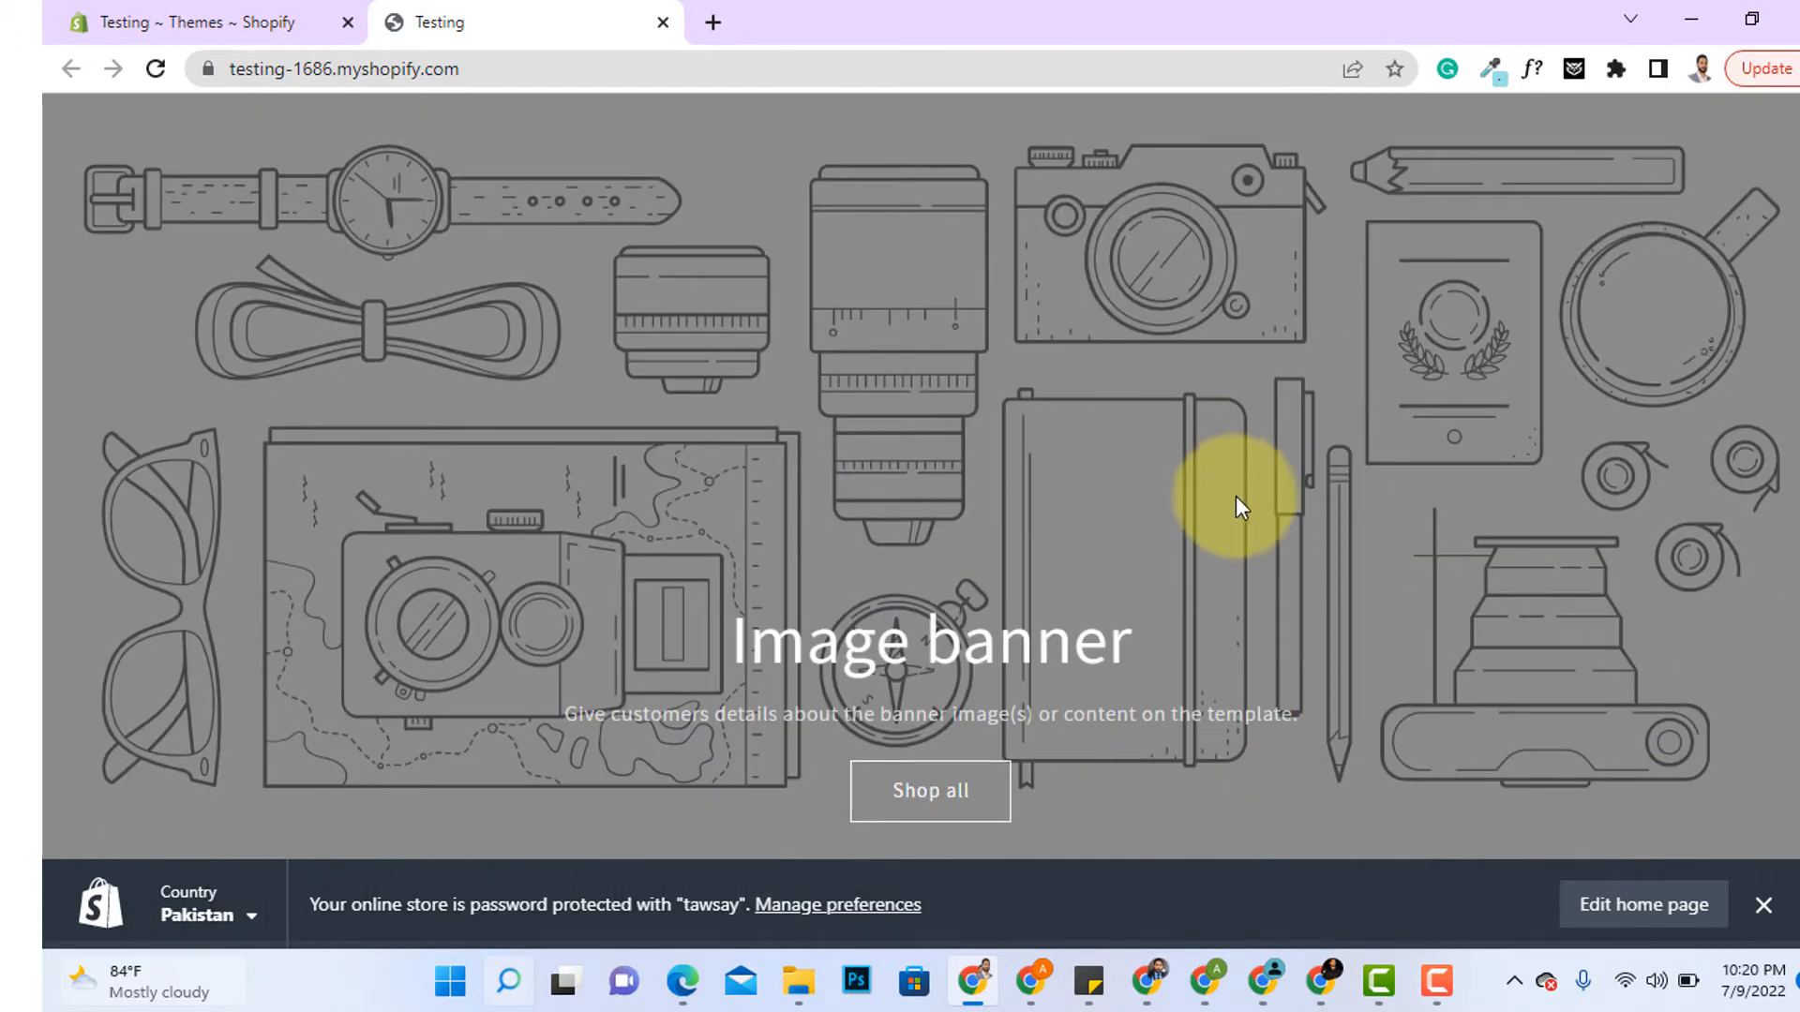
pyautogui.scroll(-3, 1237, 506)
pyautogui.scroll(-8, 1241, 507)
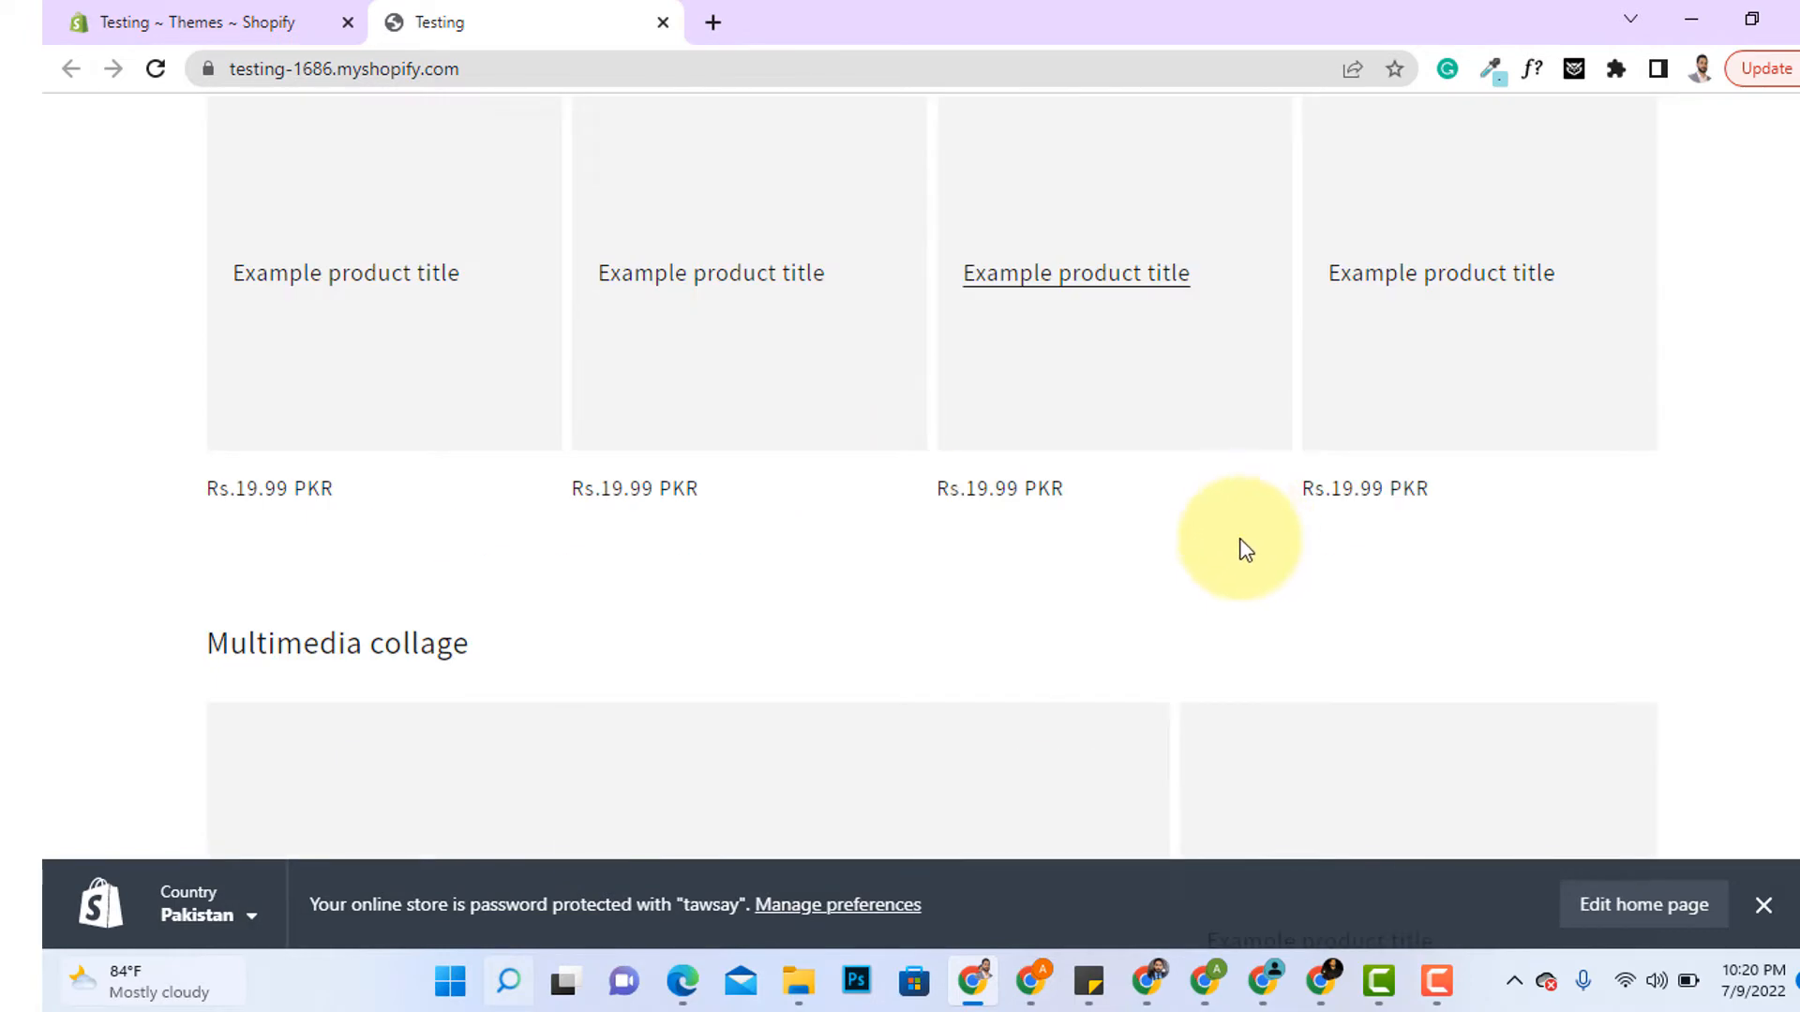
pyautogui.scroll(-2, 888, 562)
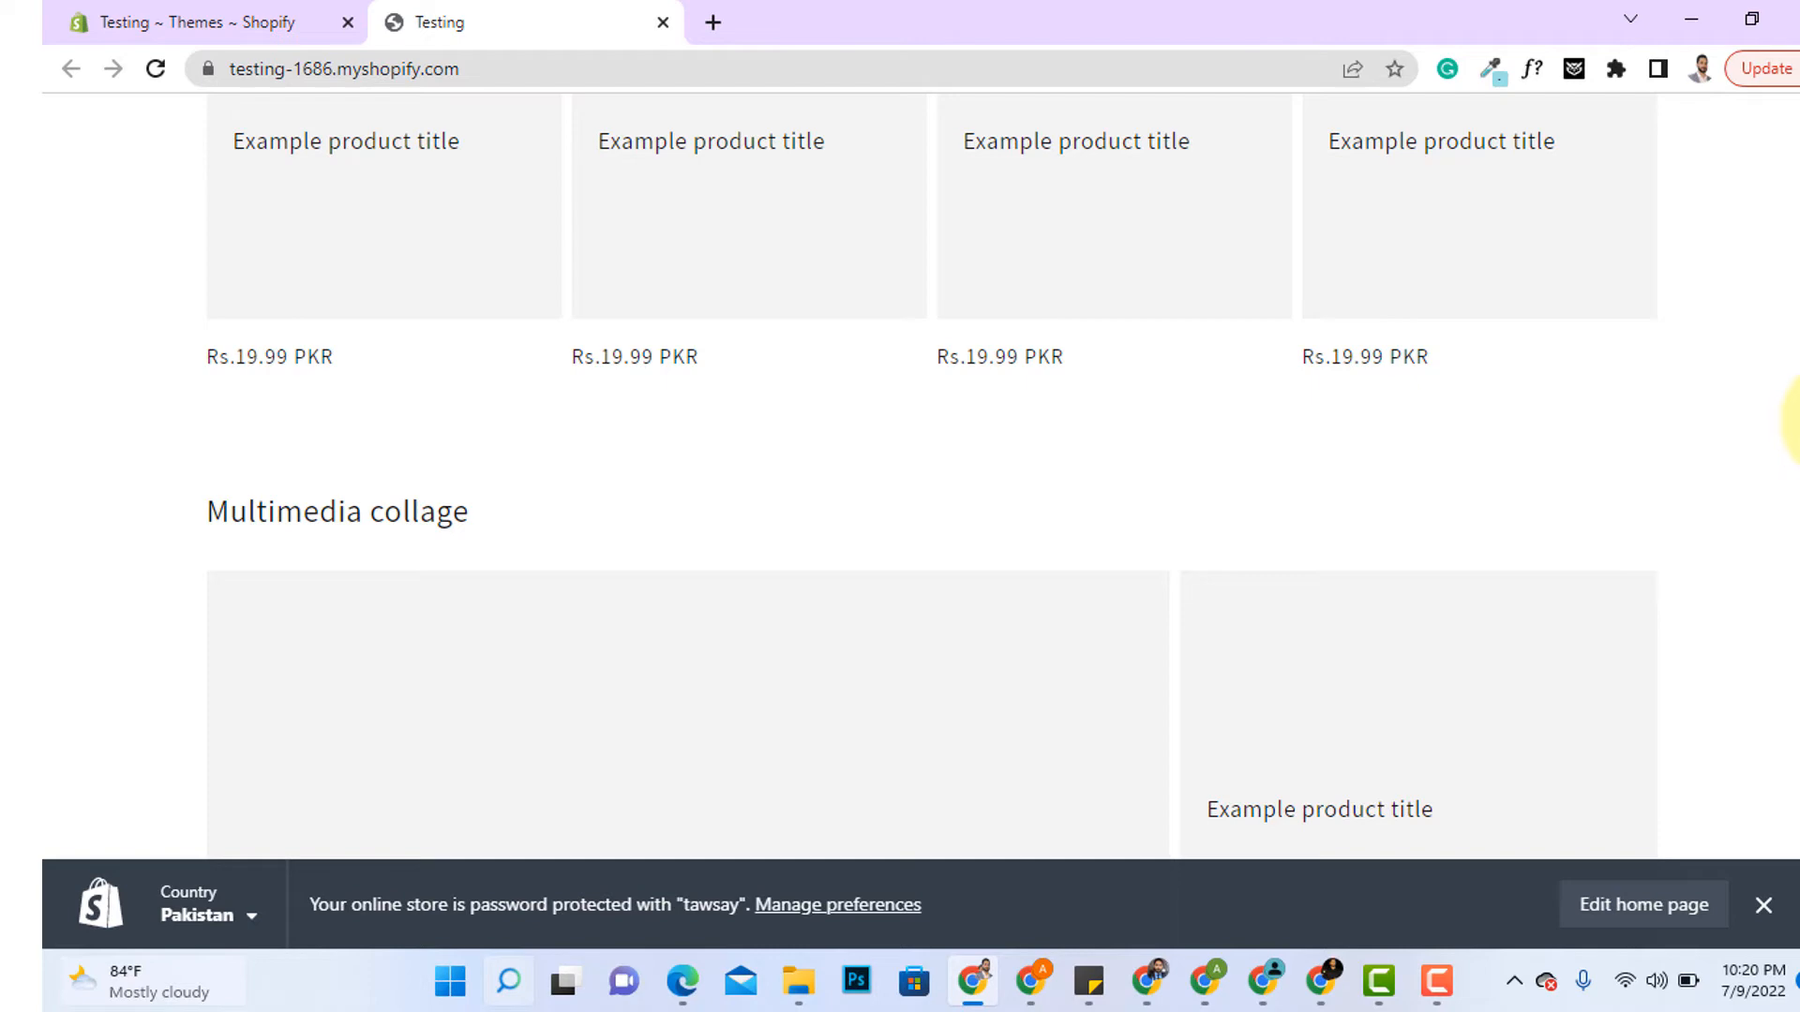
pyautogui.moveTo(1799, 419); pyautogui.dragTo(1798, 84)
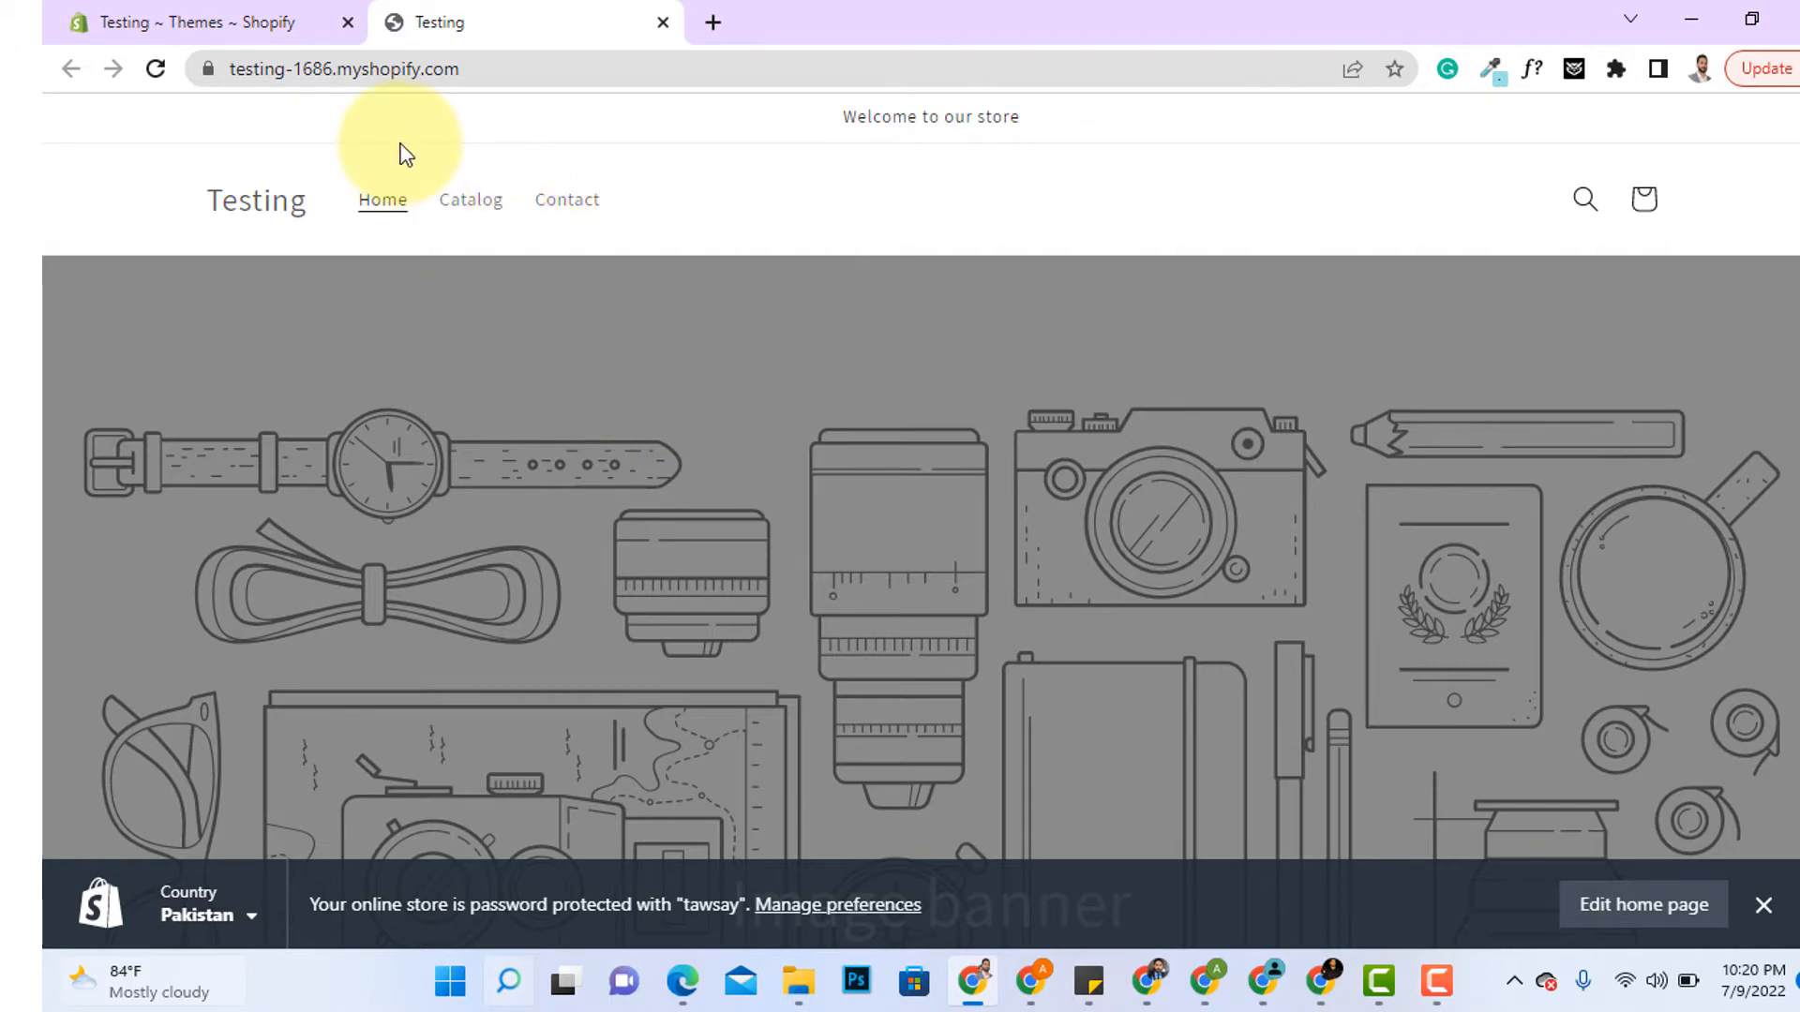
pyautogui.click(272, 22)
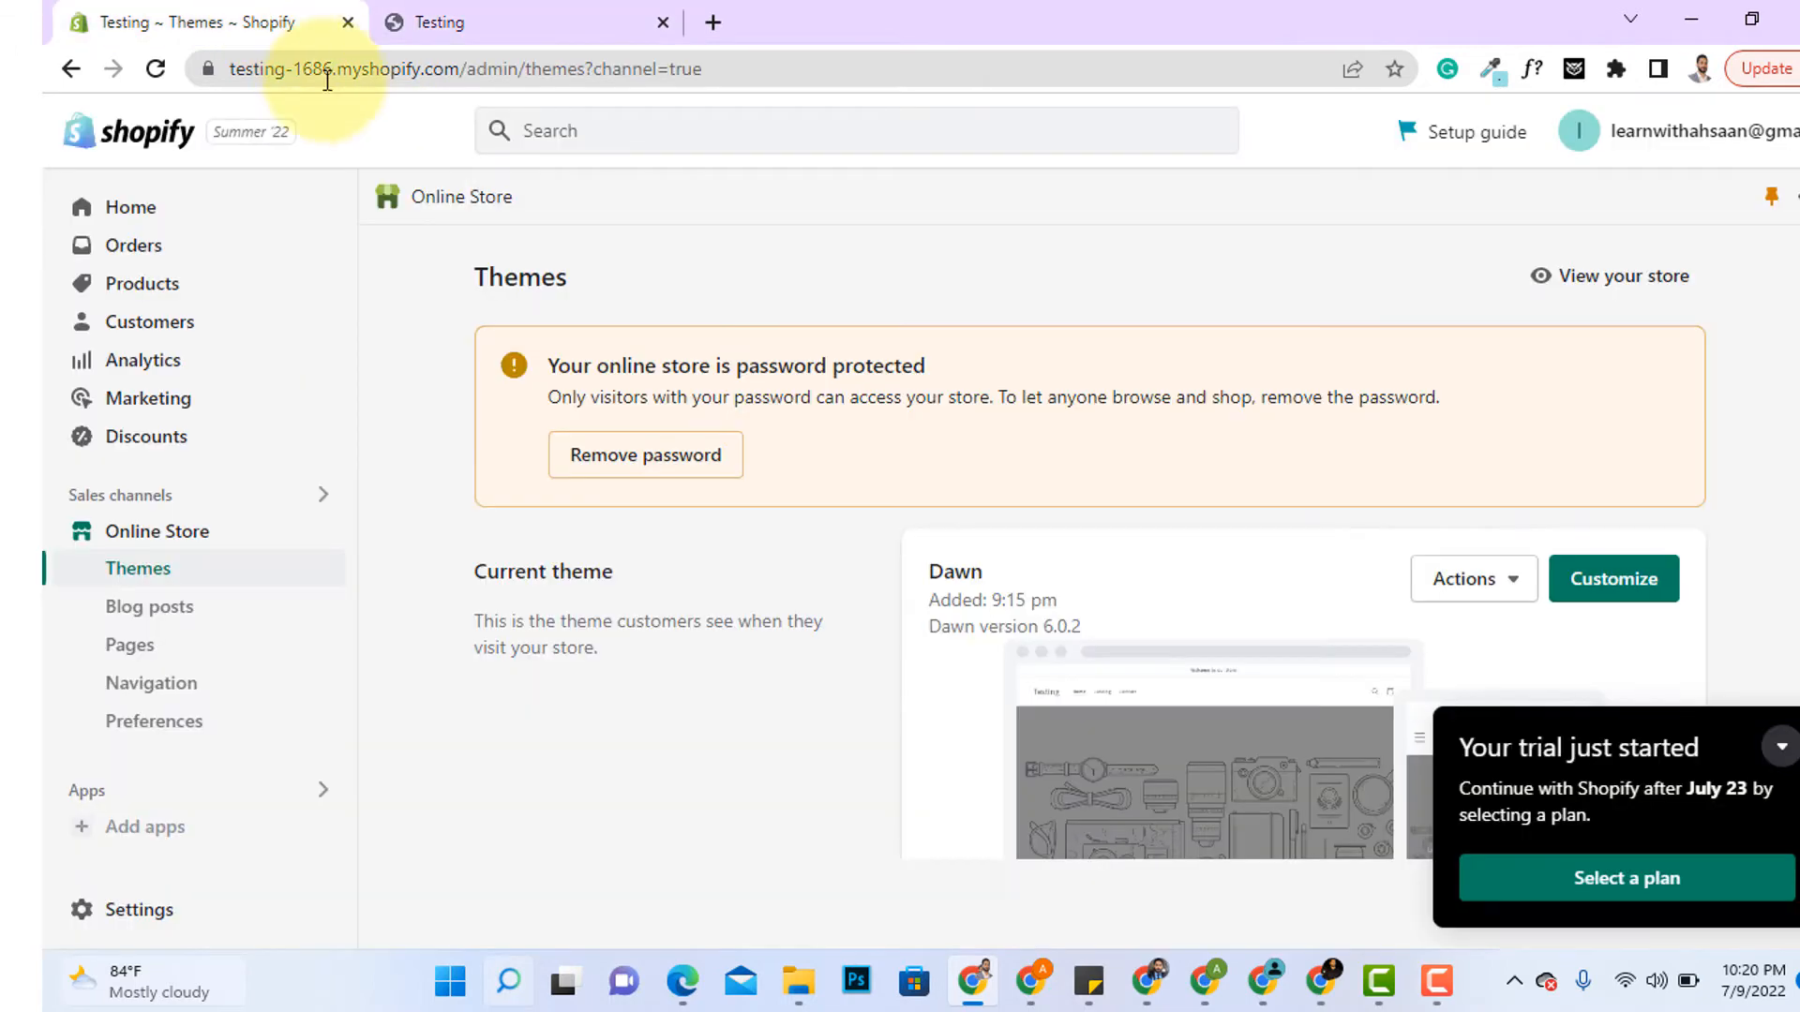
# - Search the admin for the Facebook channel app and open its listing
pyautogui.click(141, 402)
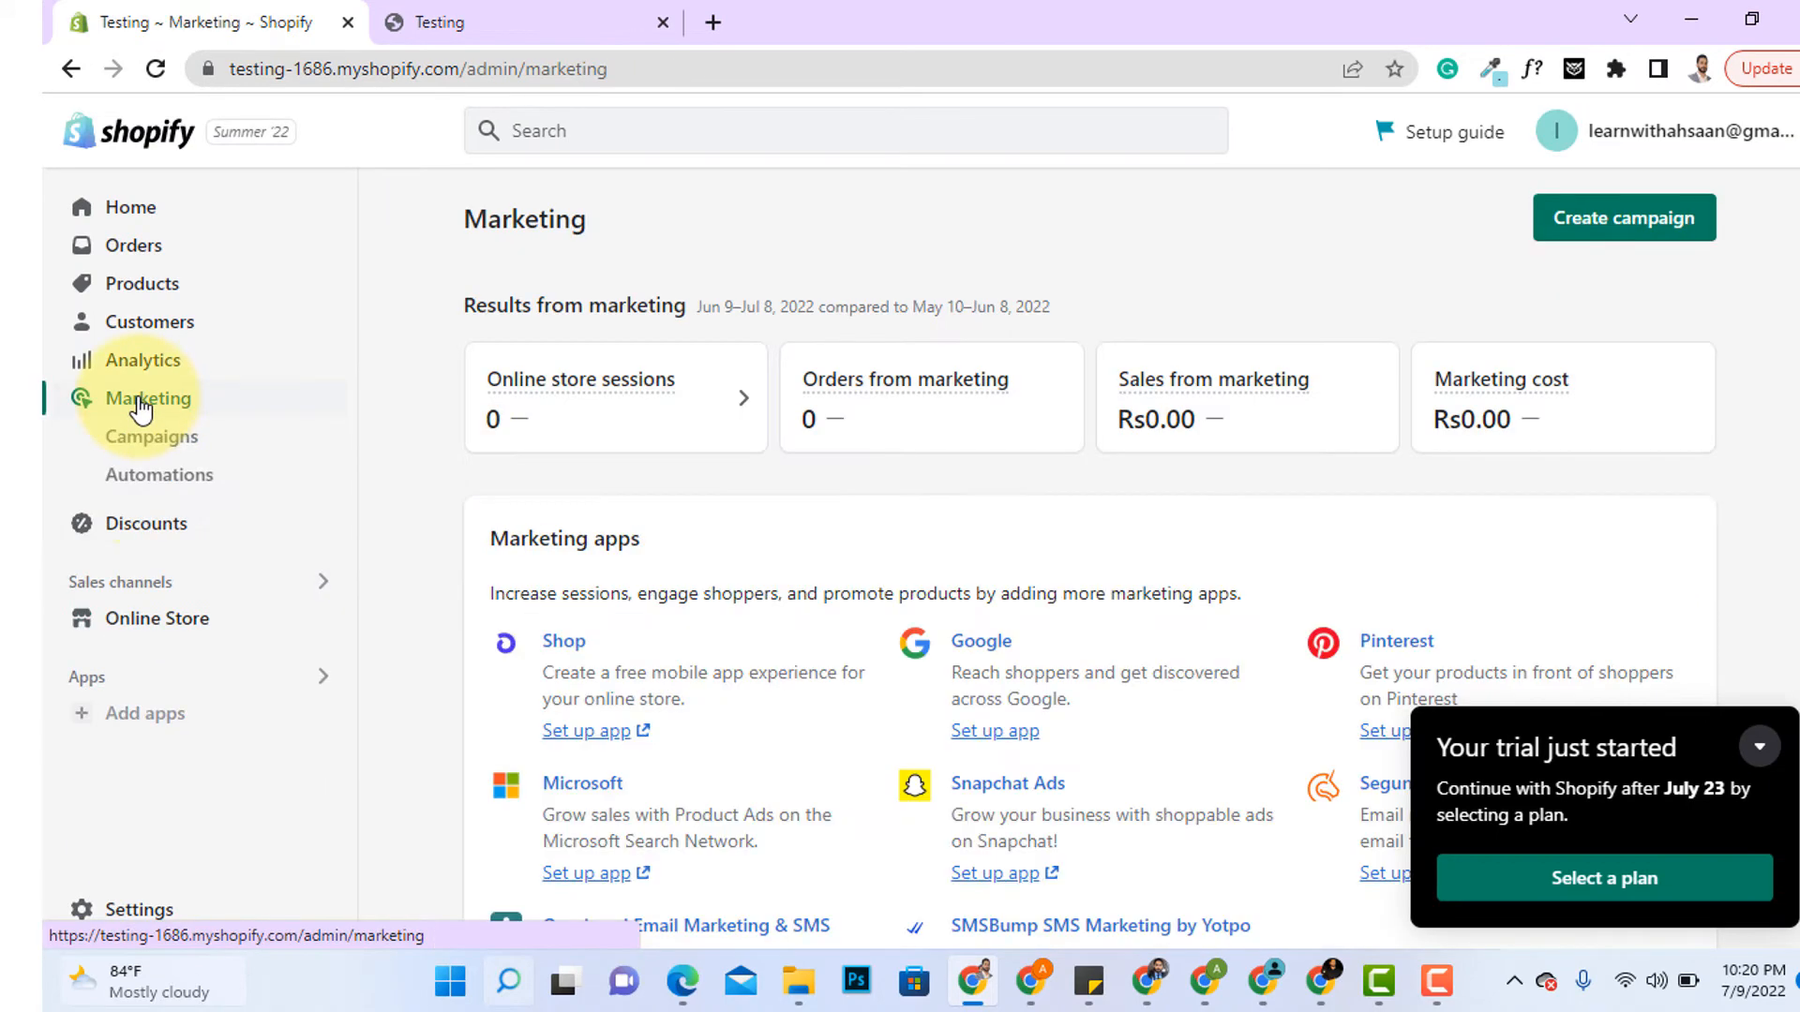
pyautogui.click(623, 163)
pyautogui.write('t')
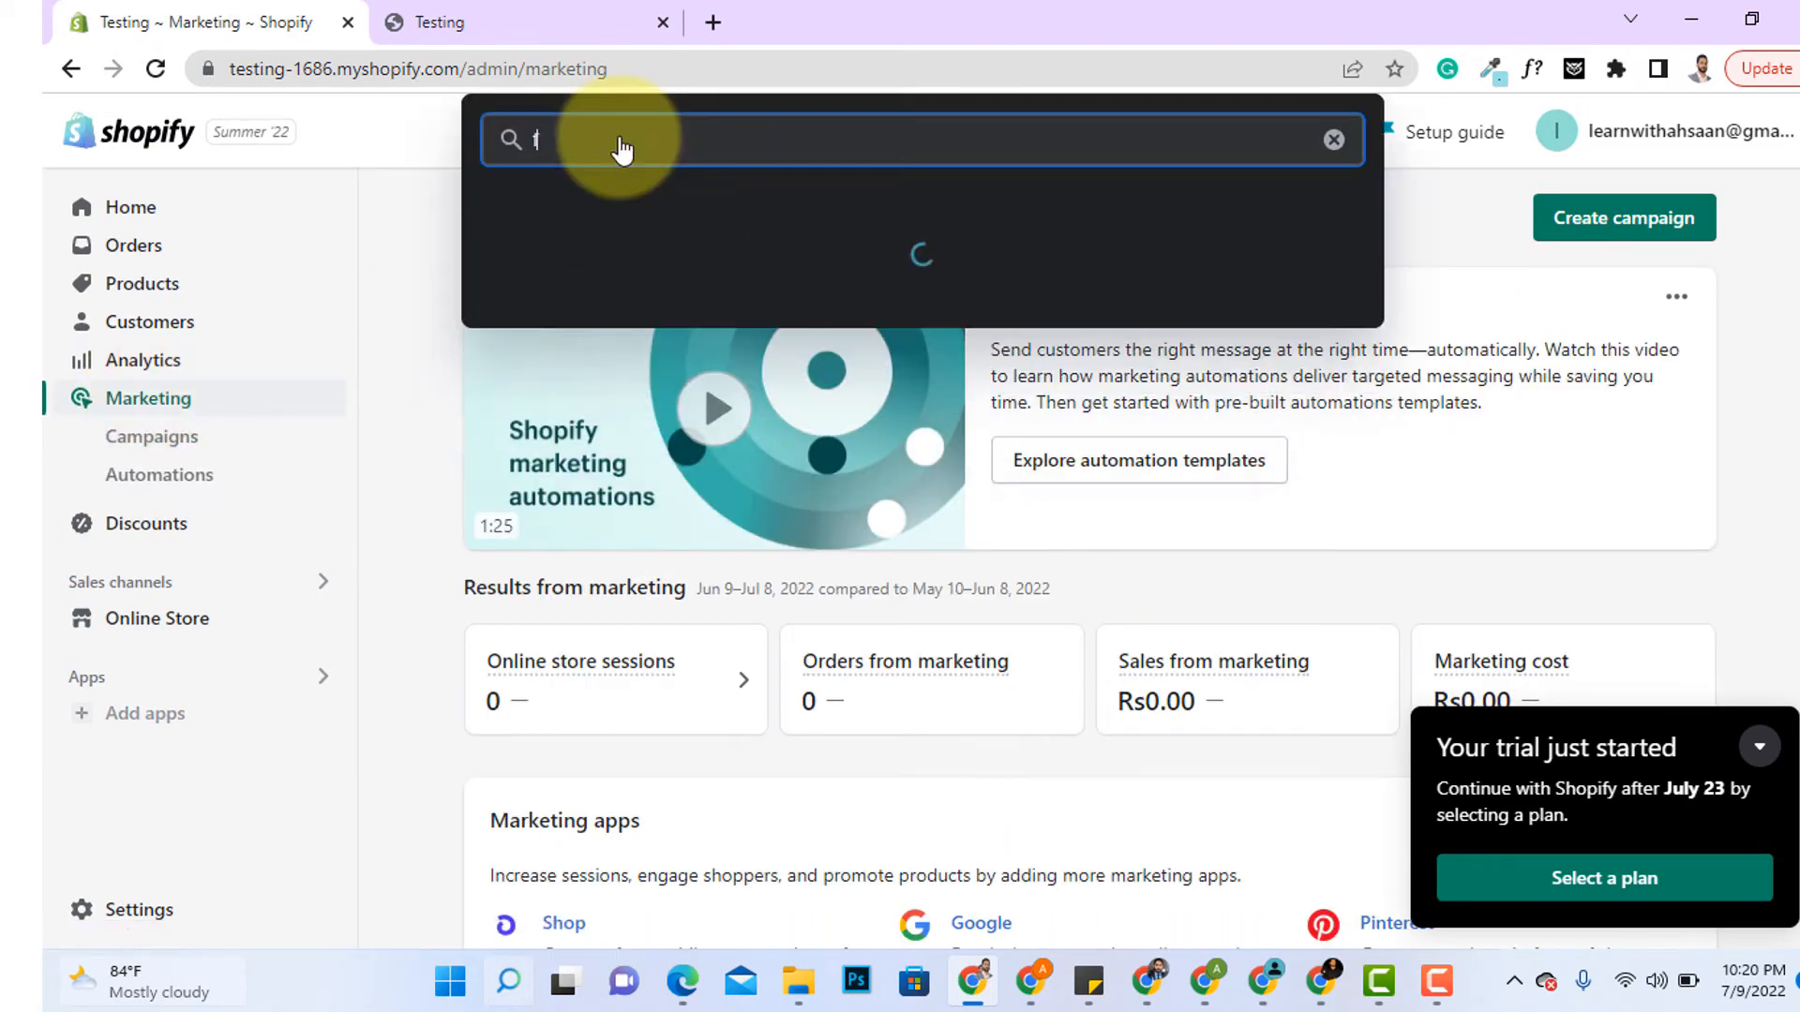
pyautogui.write('acebook')
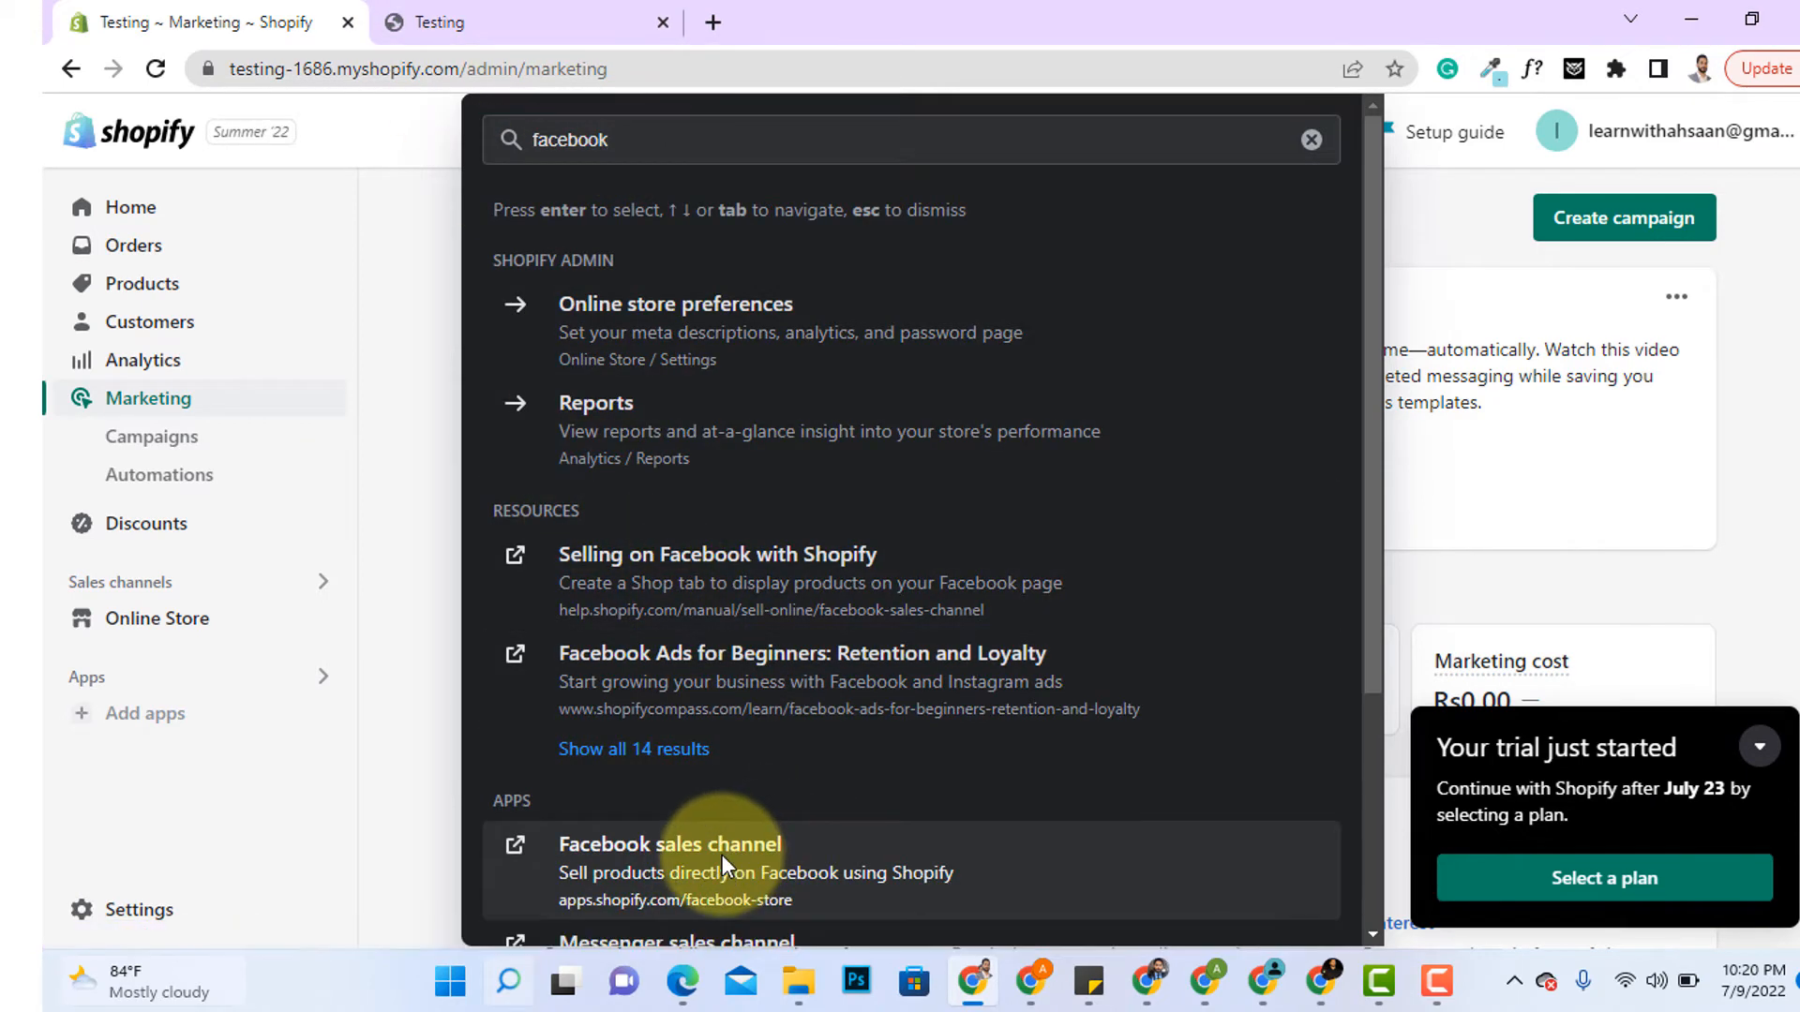
pyautogui.click(727, 857)
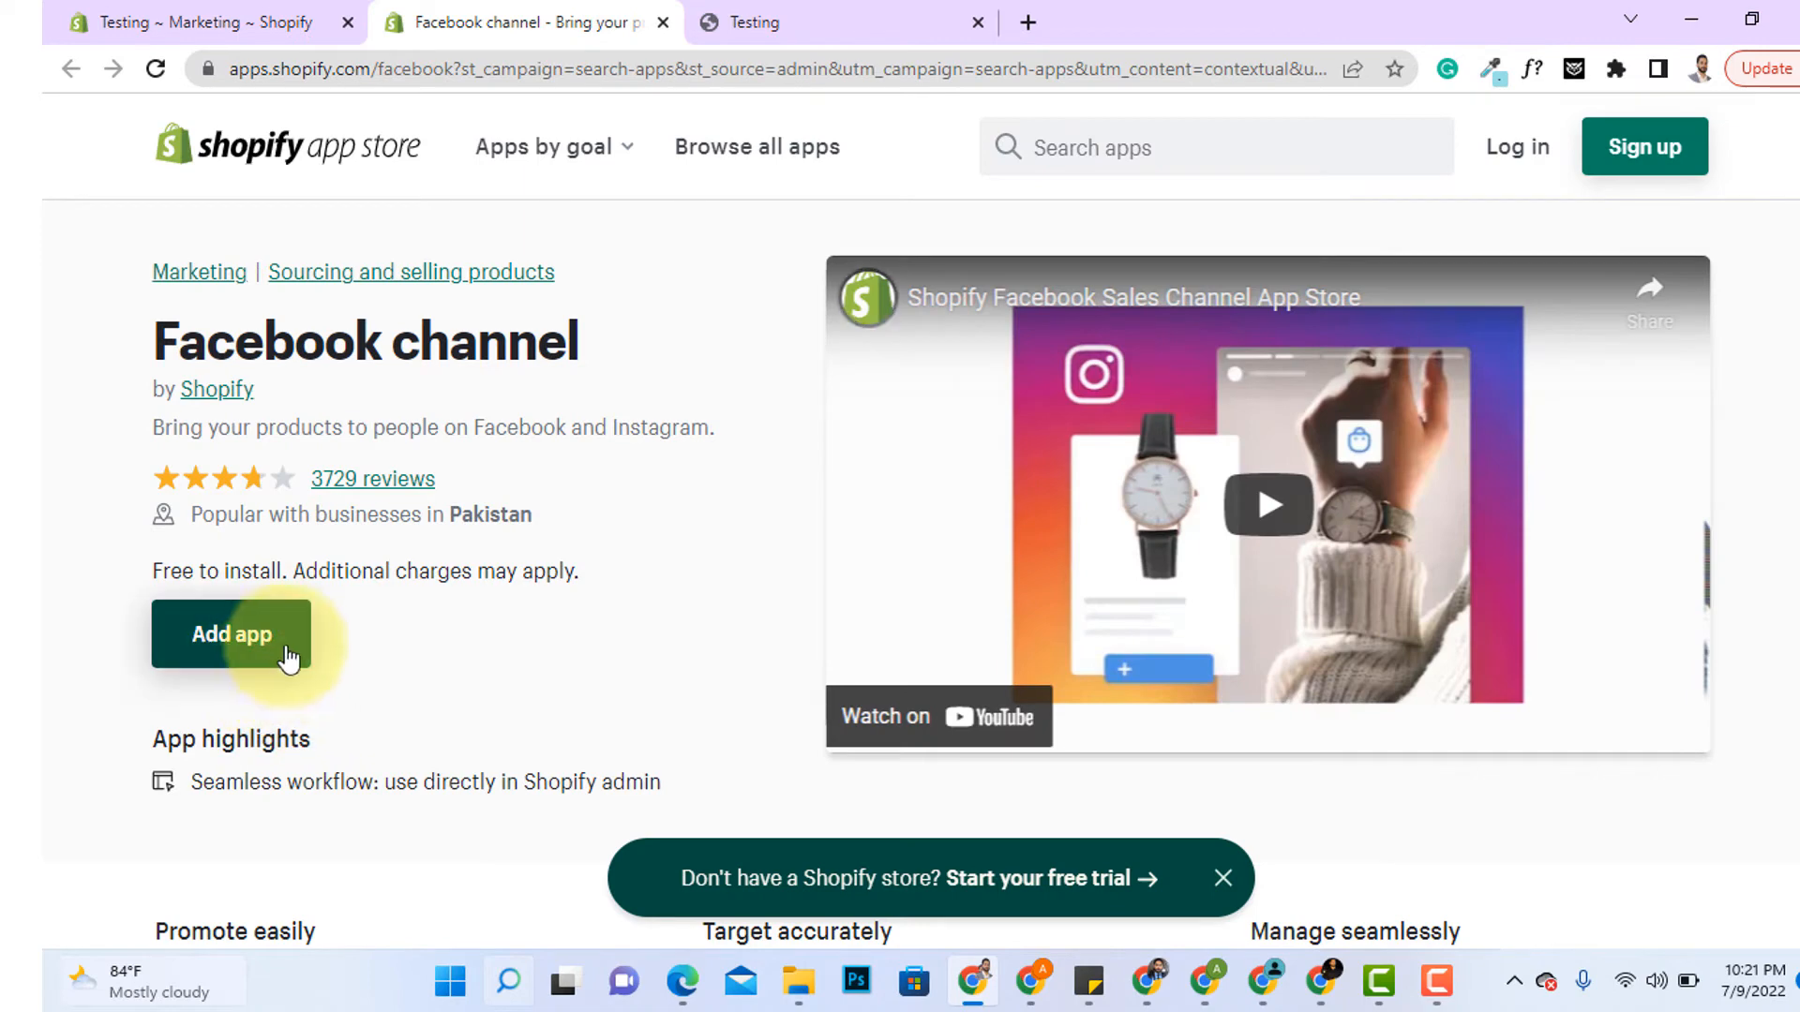
# - Install the Facebook app with the store account and approve it as a sales channel
pyautogui.click(276, 657)
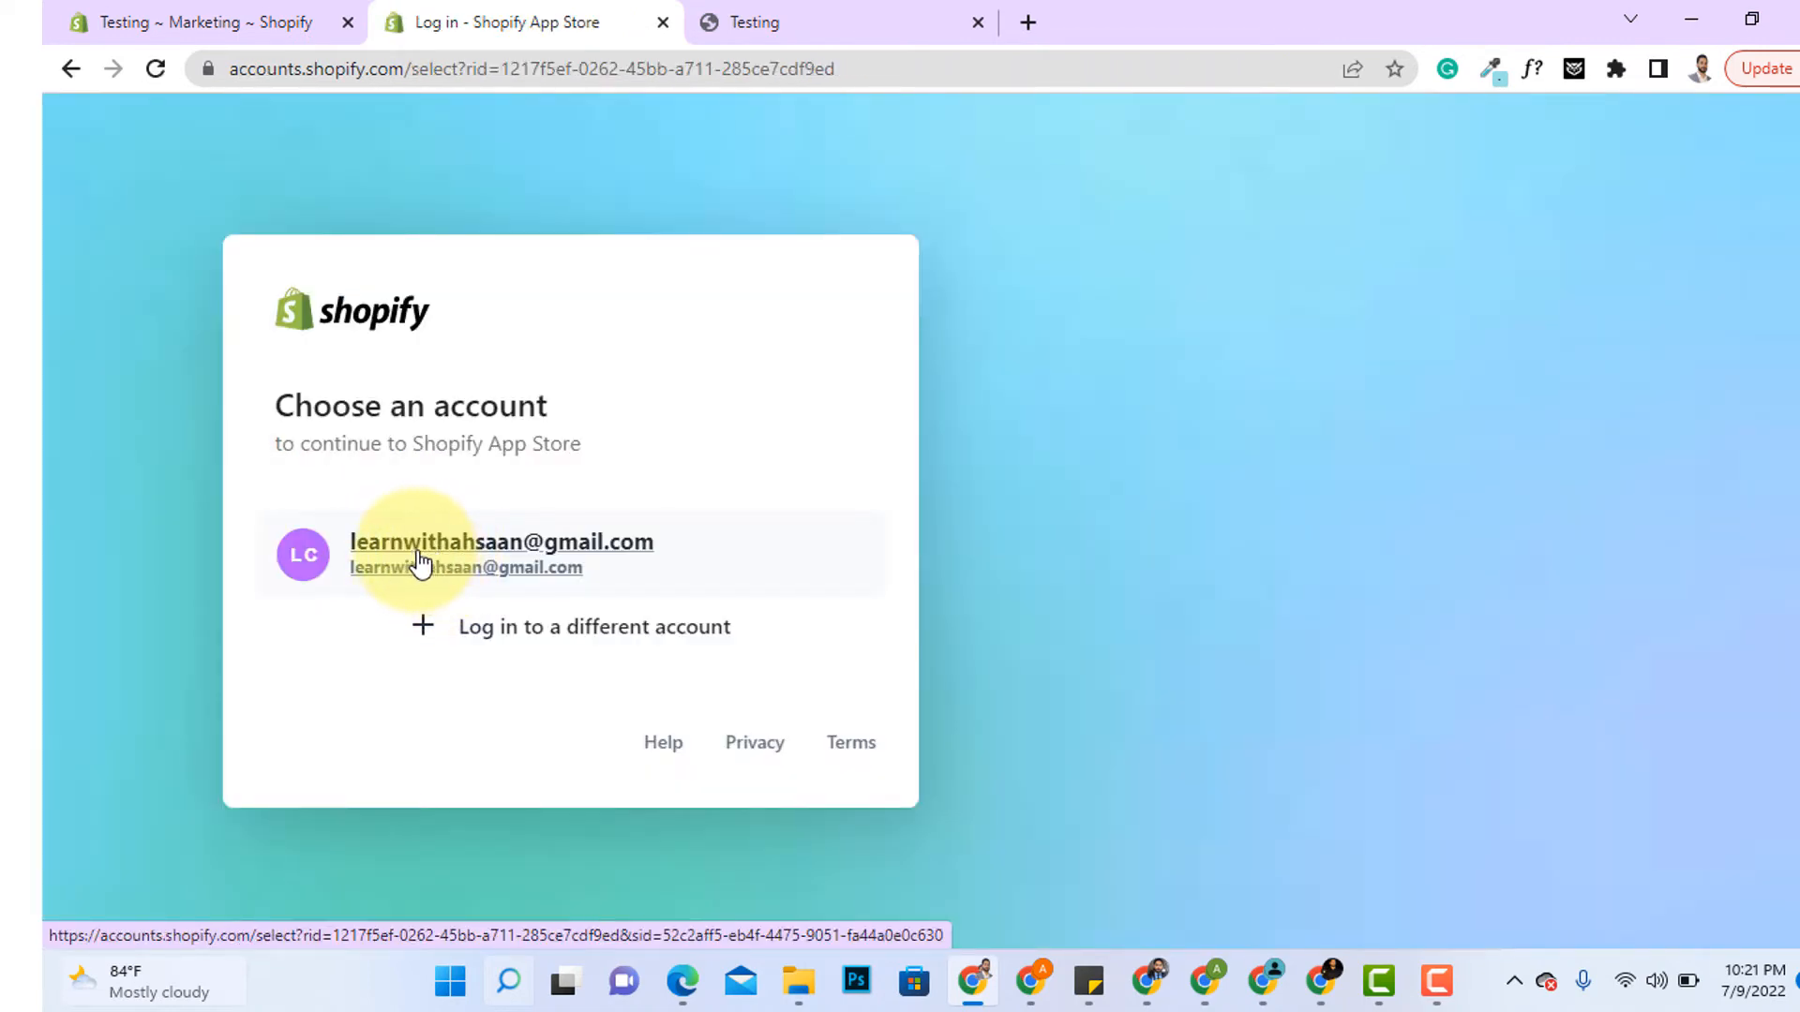
pyautogui.click(437, 553)
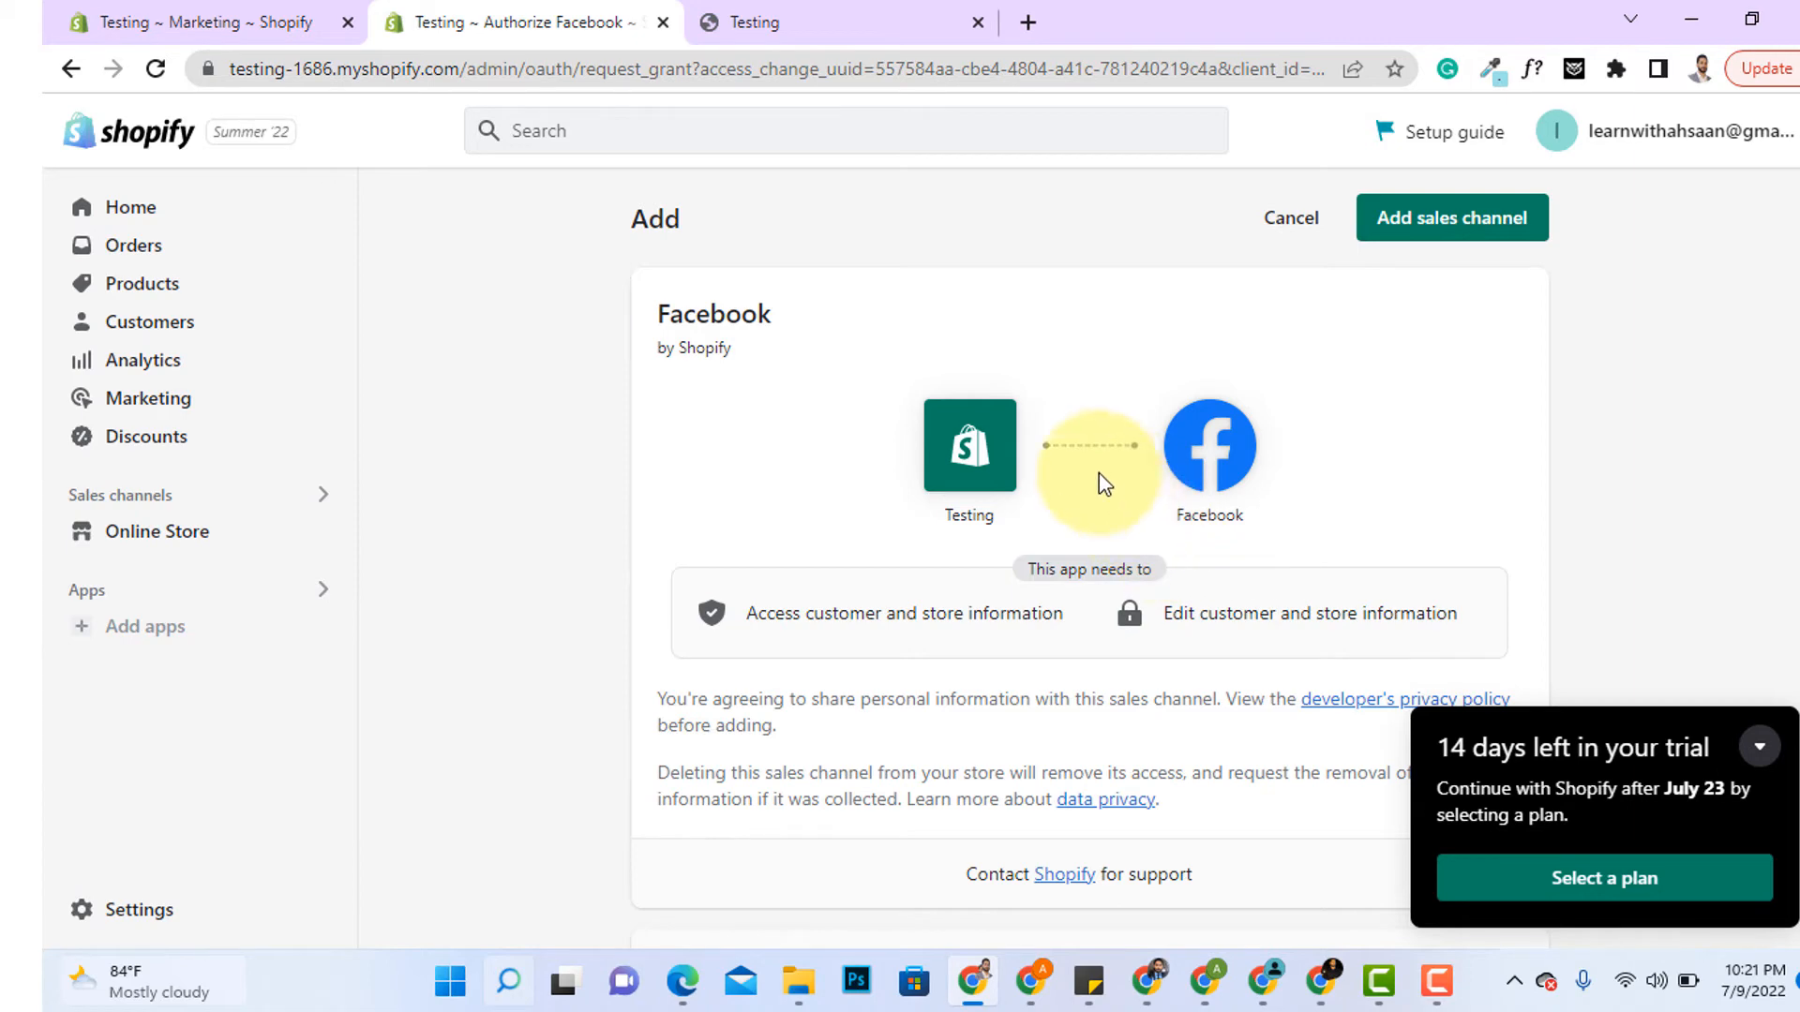
pyautogui.scroll(-5, 1115, 525)
pyautogui.scroll(5, 1162, 496)
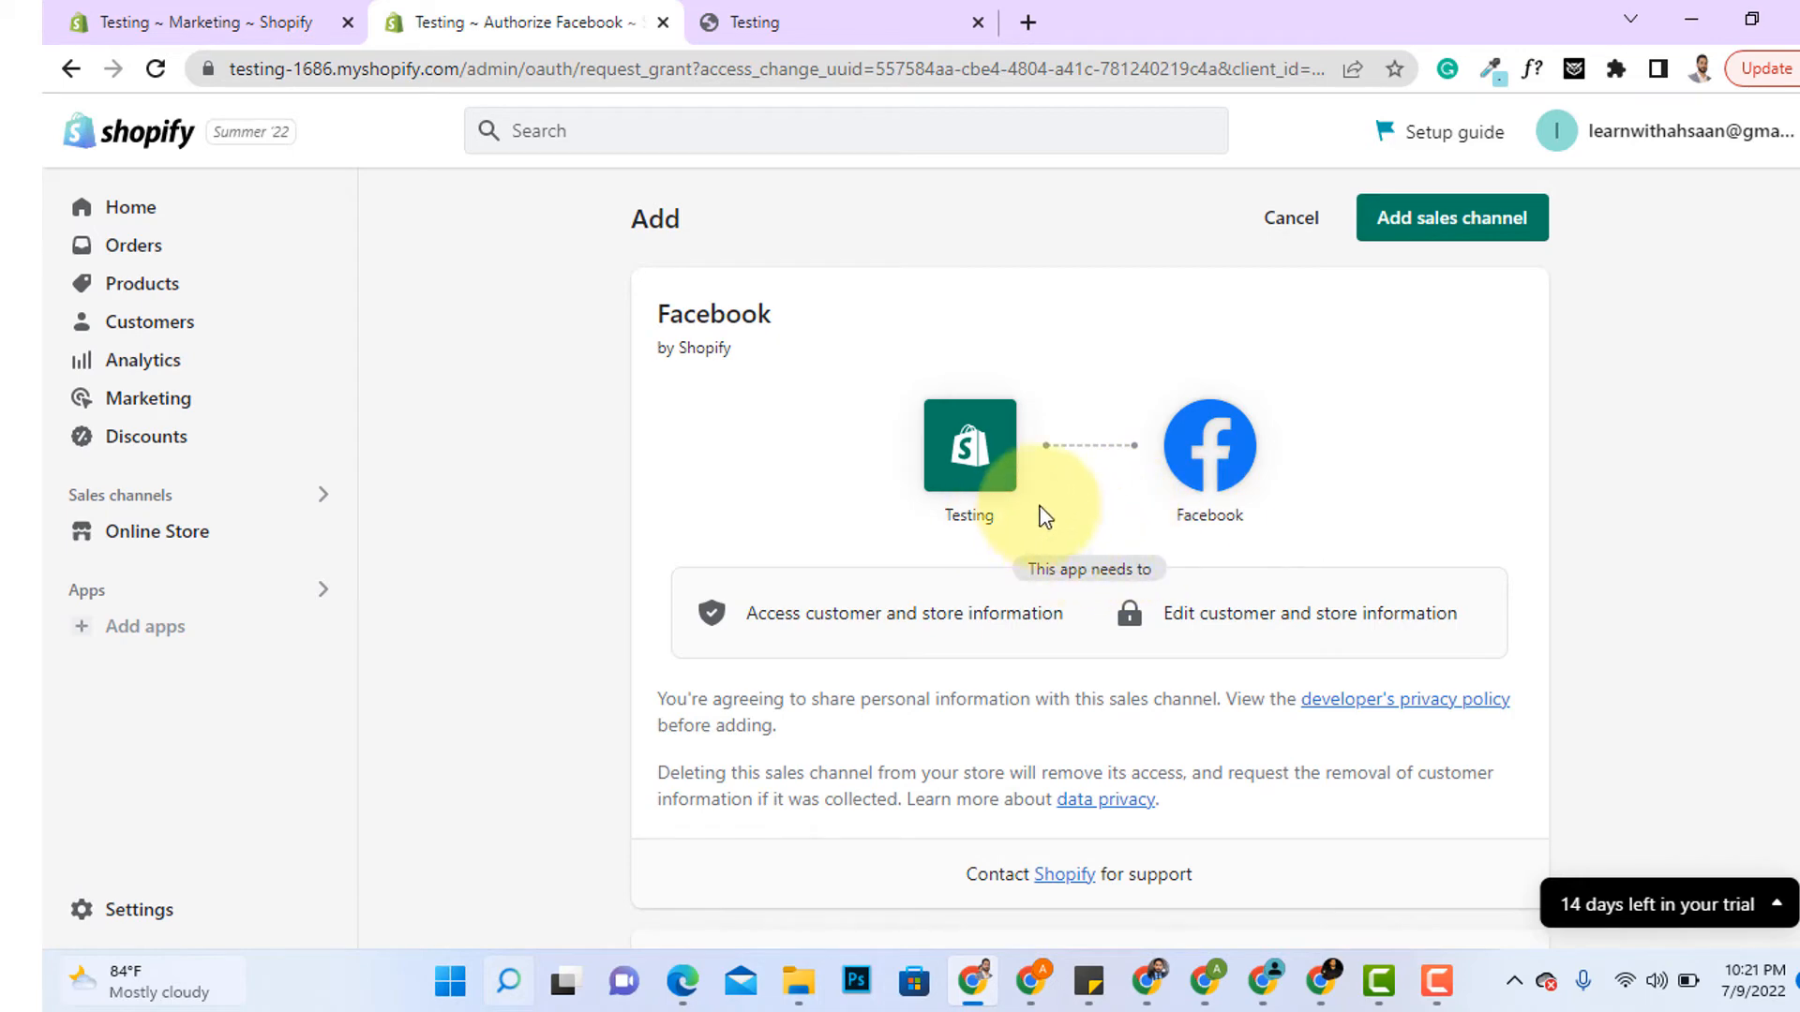
pyautogui.scroll(-1, 1425, 591)
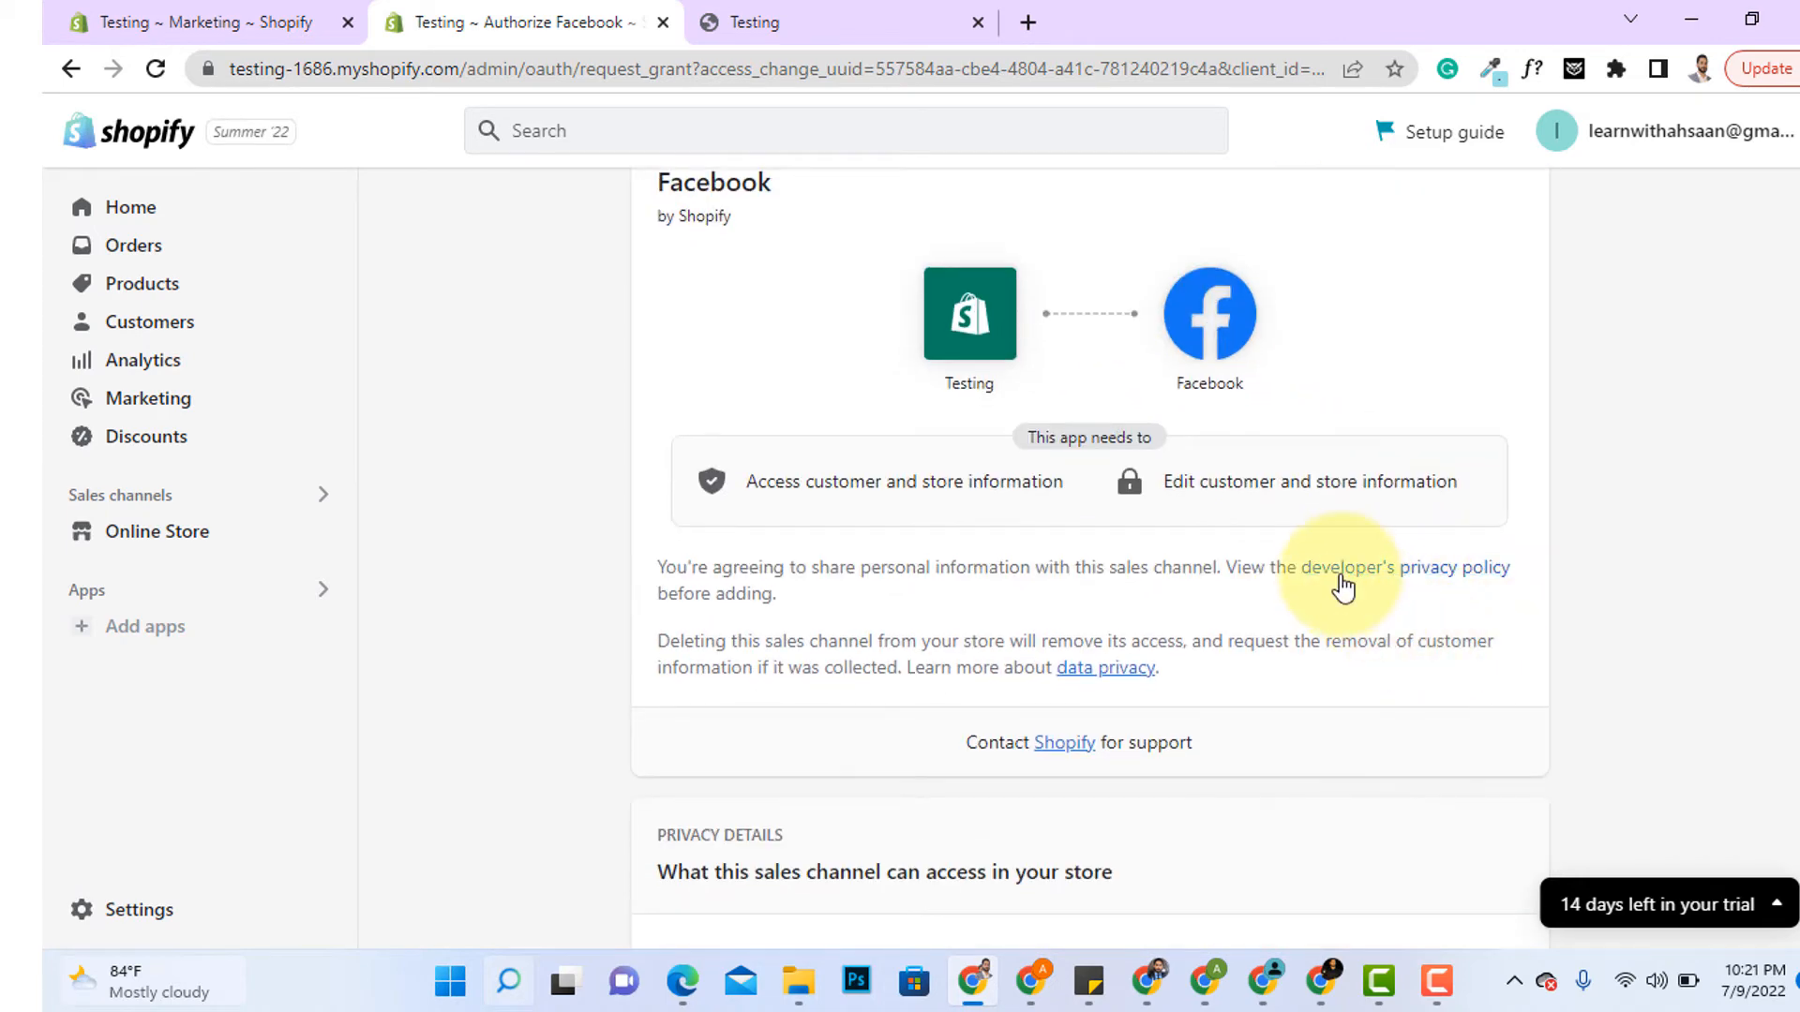
pyautogui.scroll(1, 1338, 583)
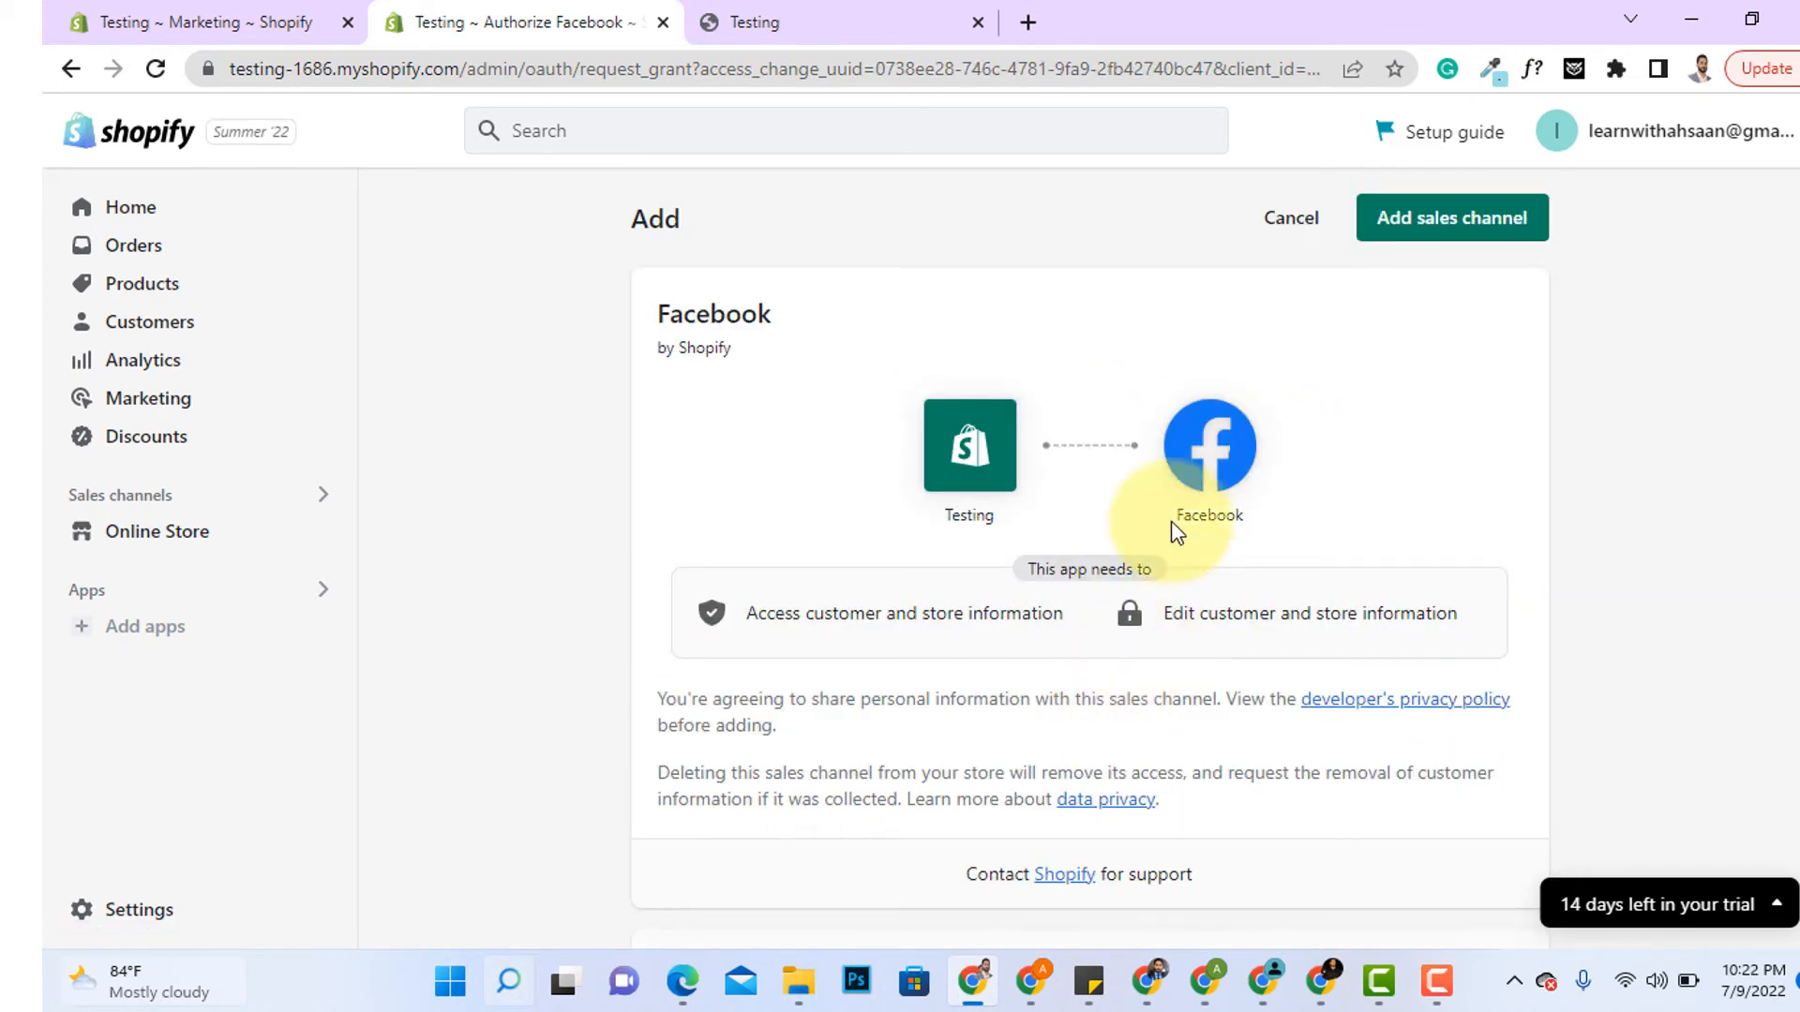
pyautogui.click(1466, 221)
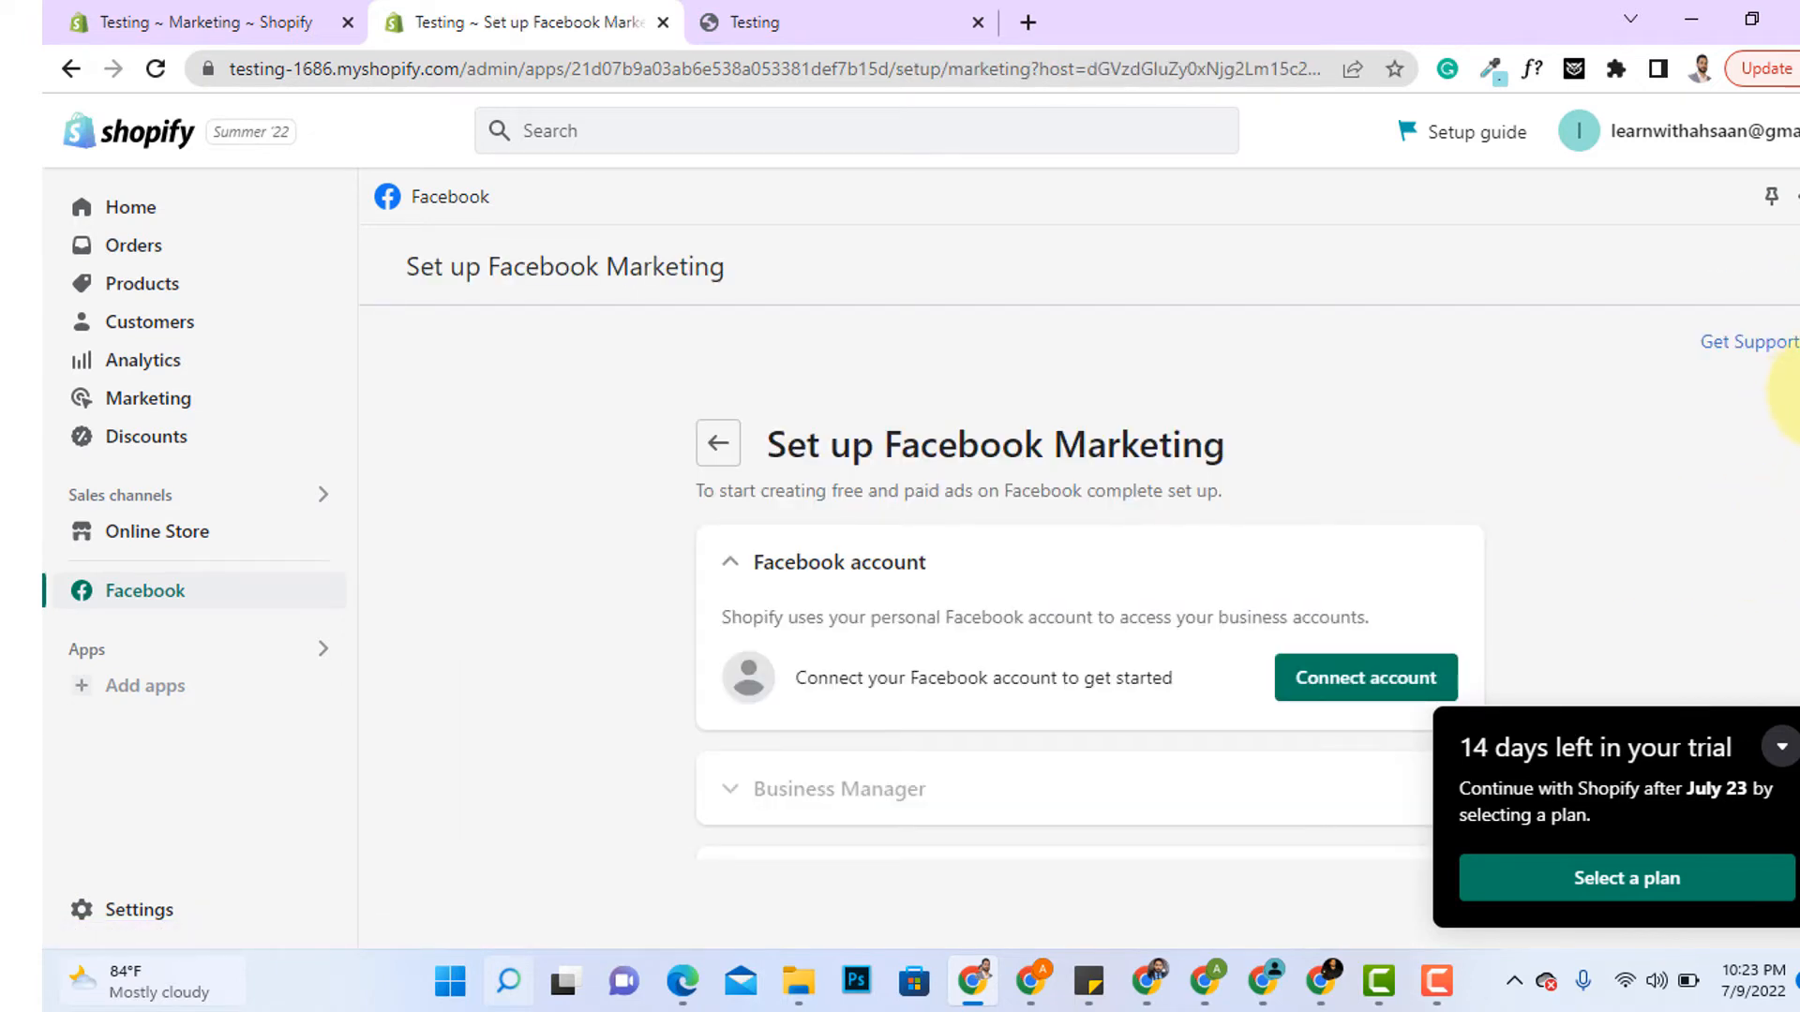
# - Review the eight Facebook setup steps down to Terms and conditions, minimizing the trial reminder
pyautogui.scroll(-1, 1786, 407)
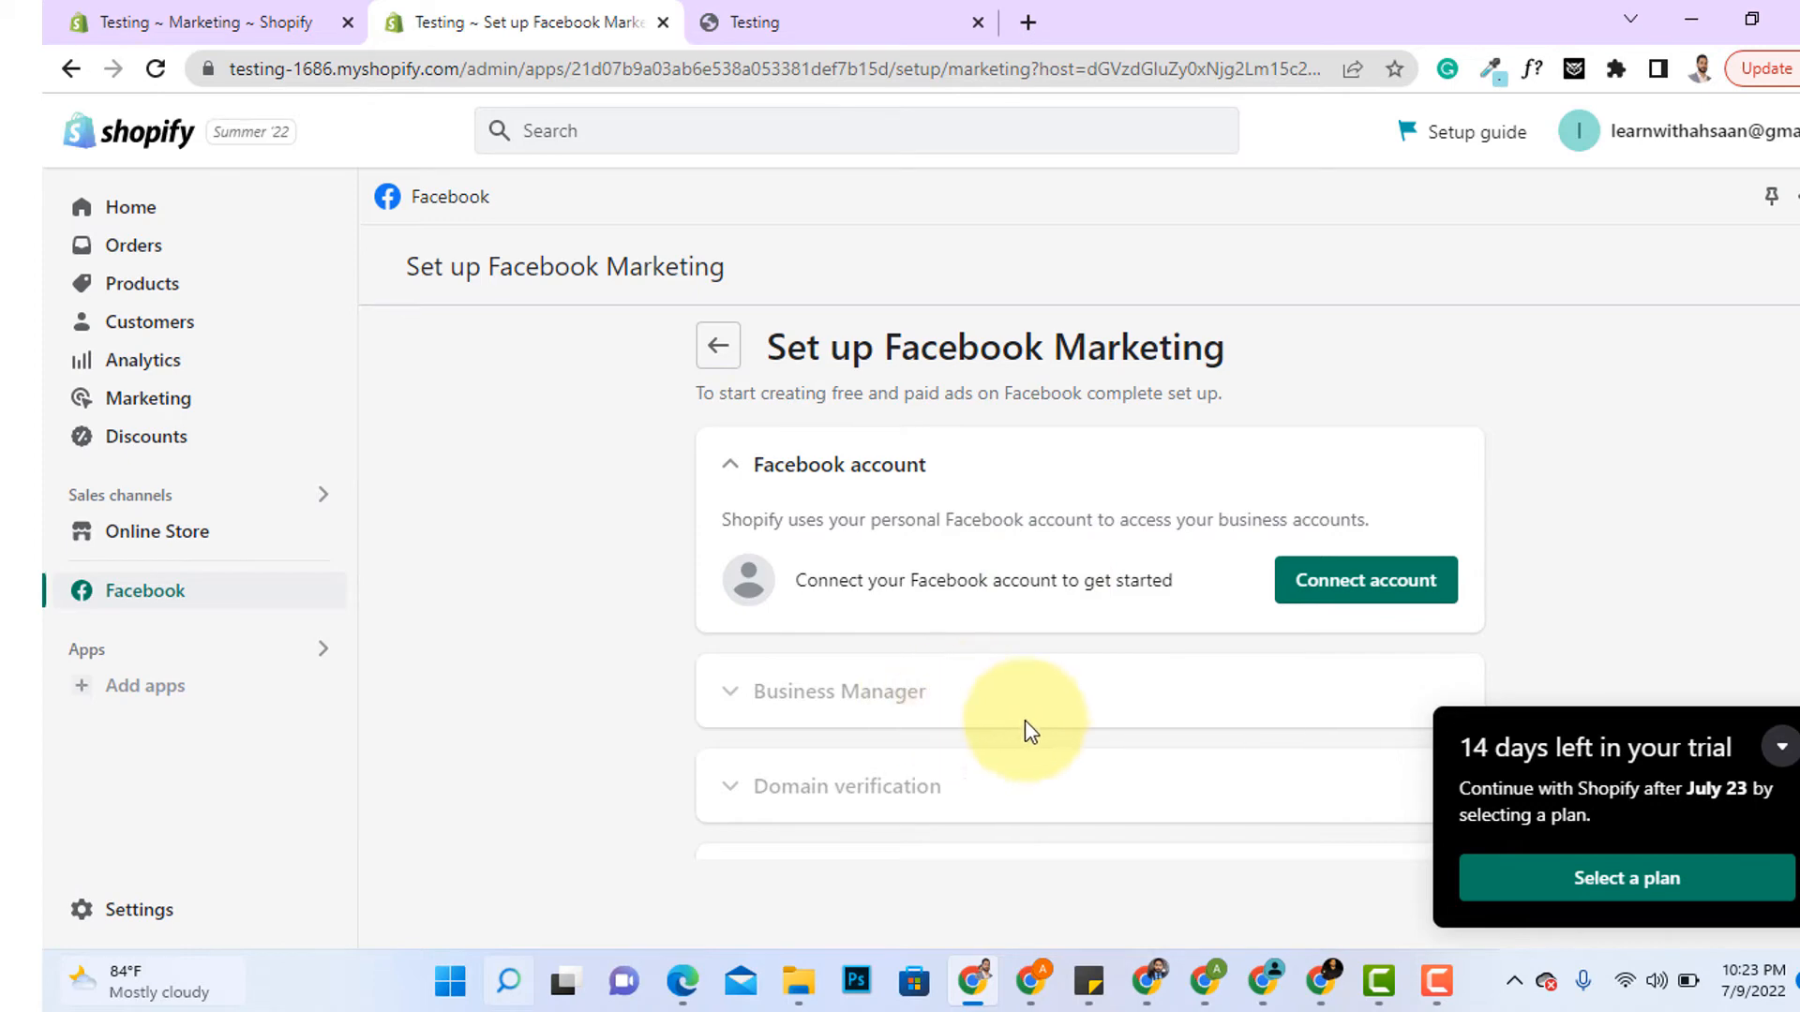
pyautogui.scroll(-4, 1025, 720)
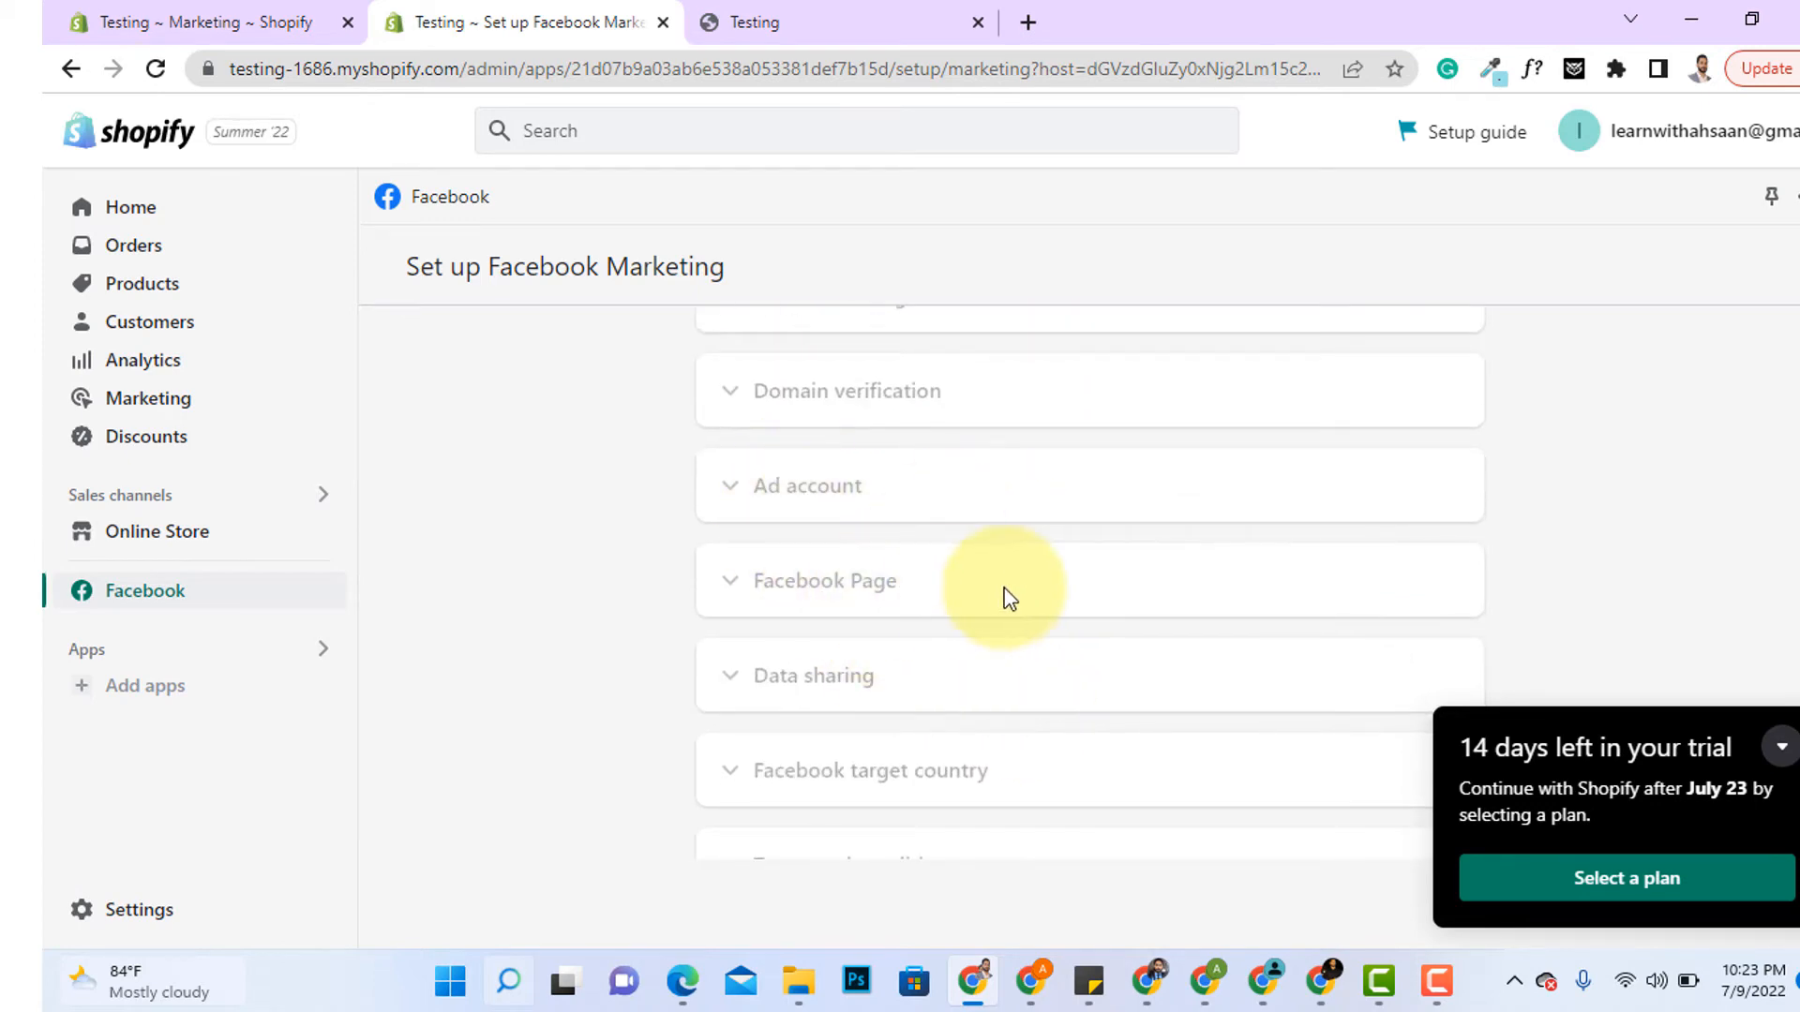
pyautogui.scroll(-2, 946, 689)
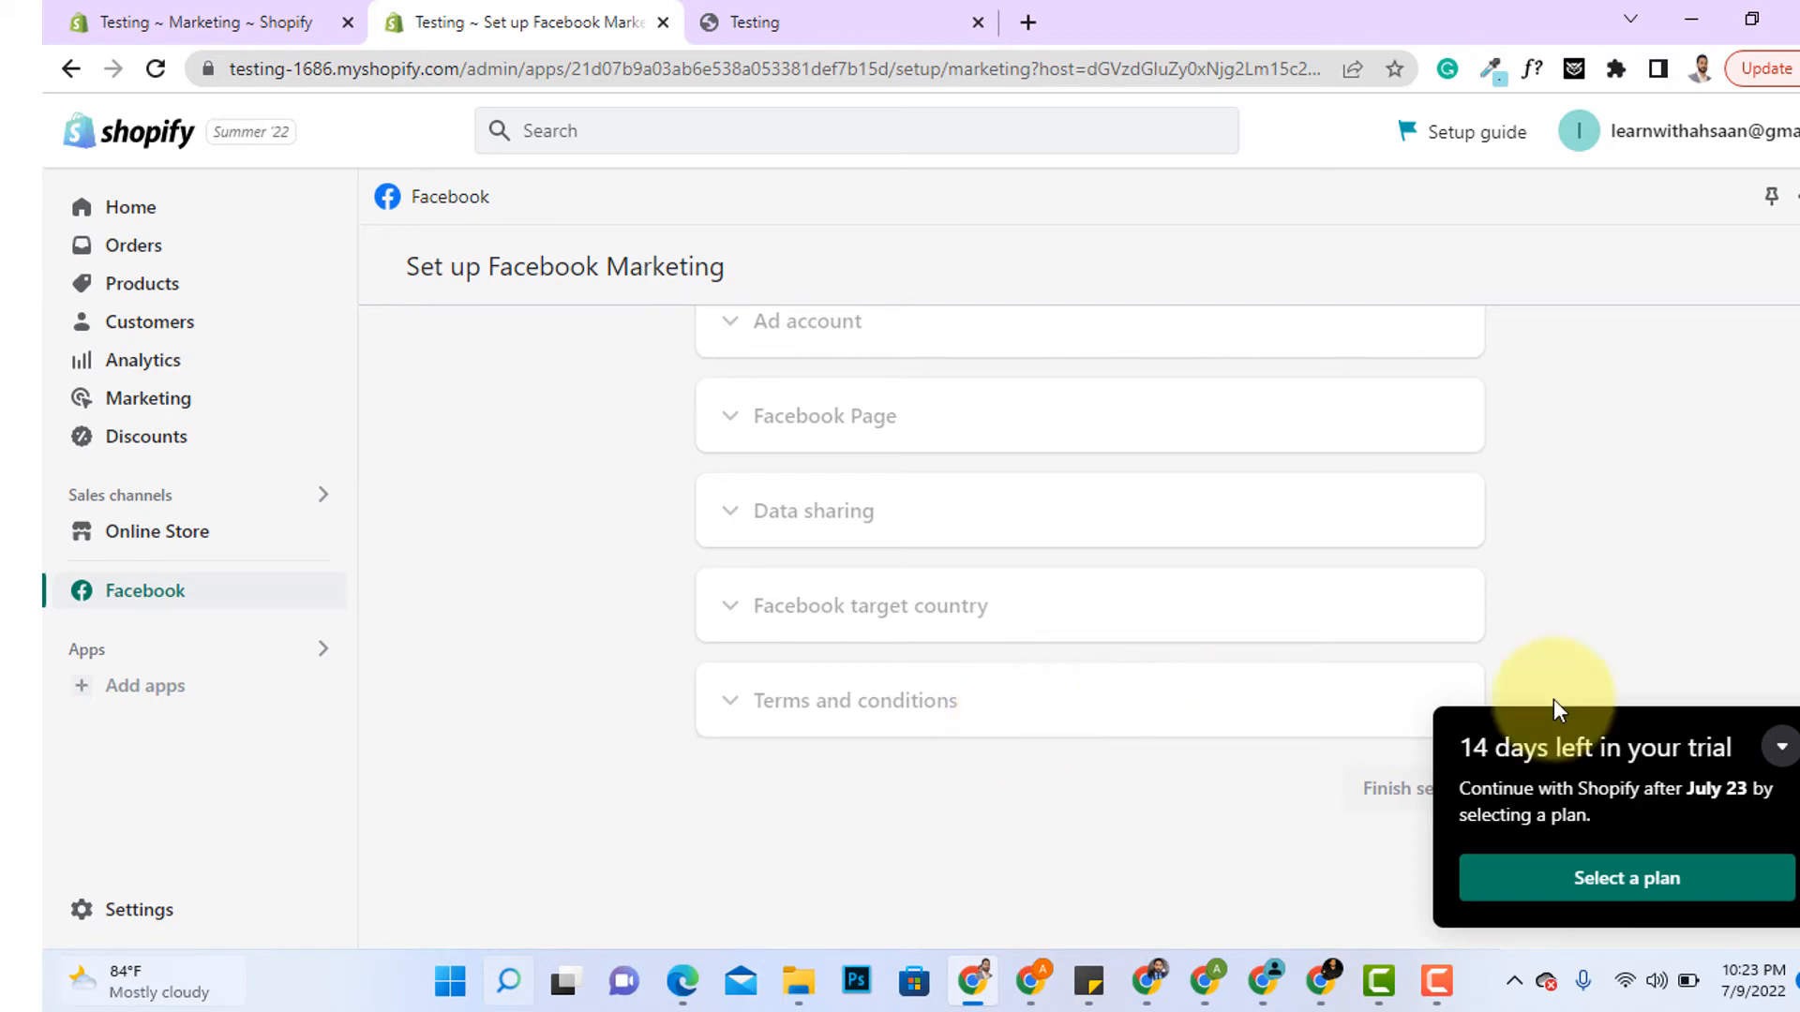
pyautogui.click(1782, 748)
pyautogui.scroll(7, 1096, 600)
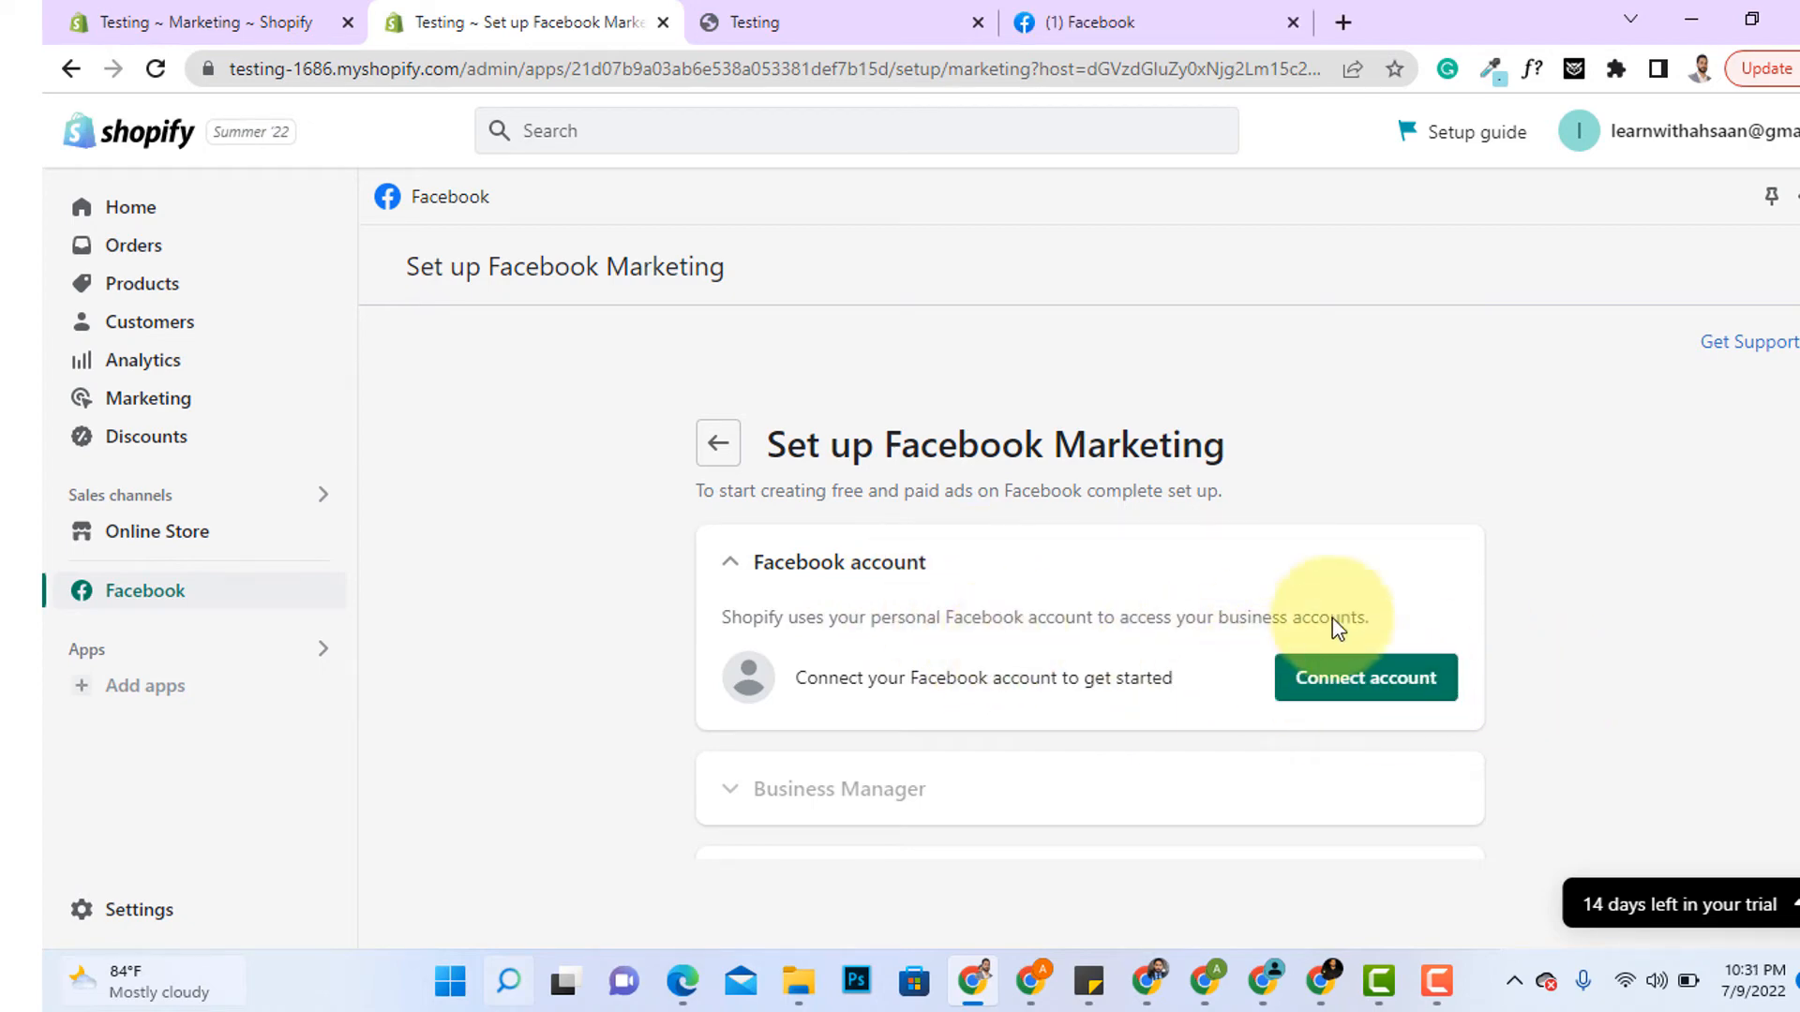
# - Connect the Facebook account by logging in through the Facebook popup
pyautogui.click(1345, 682)
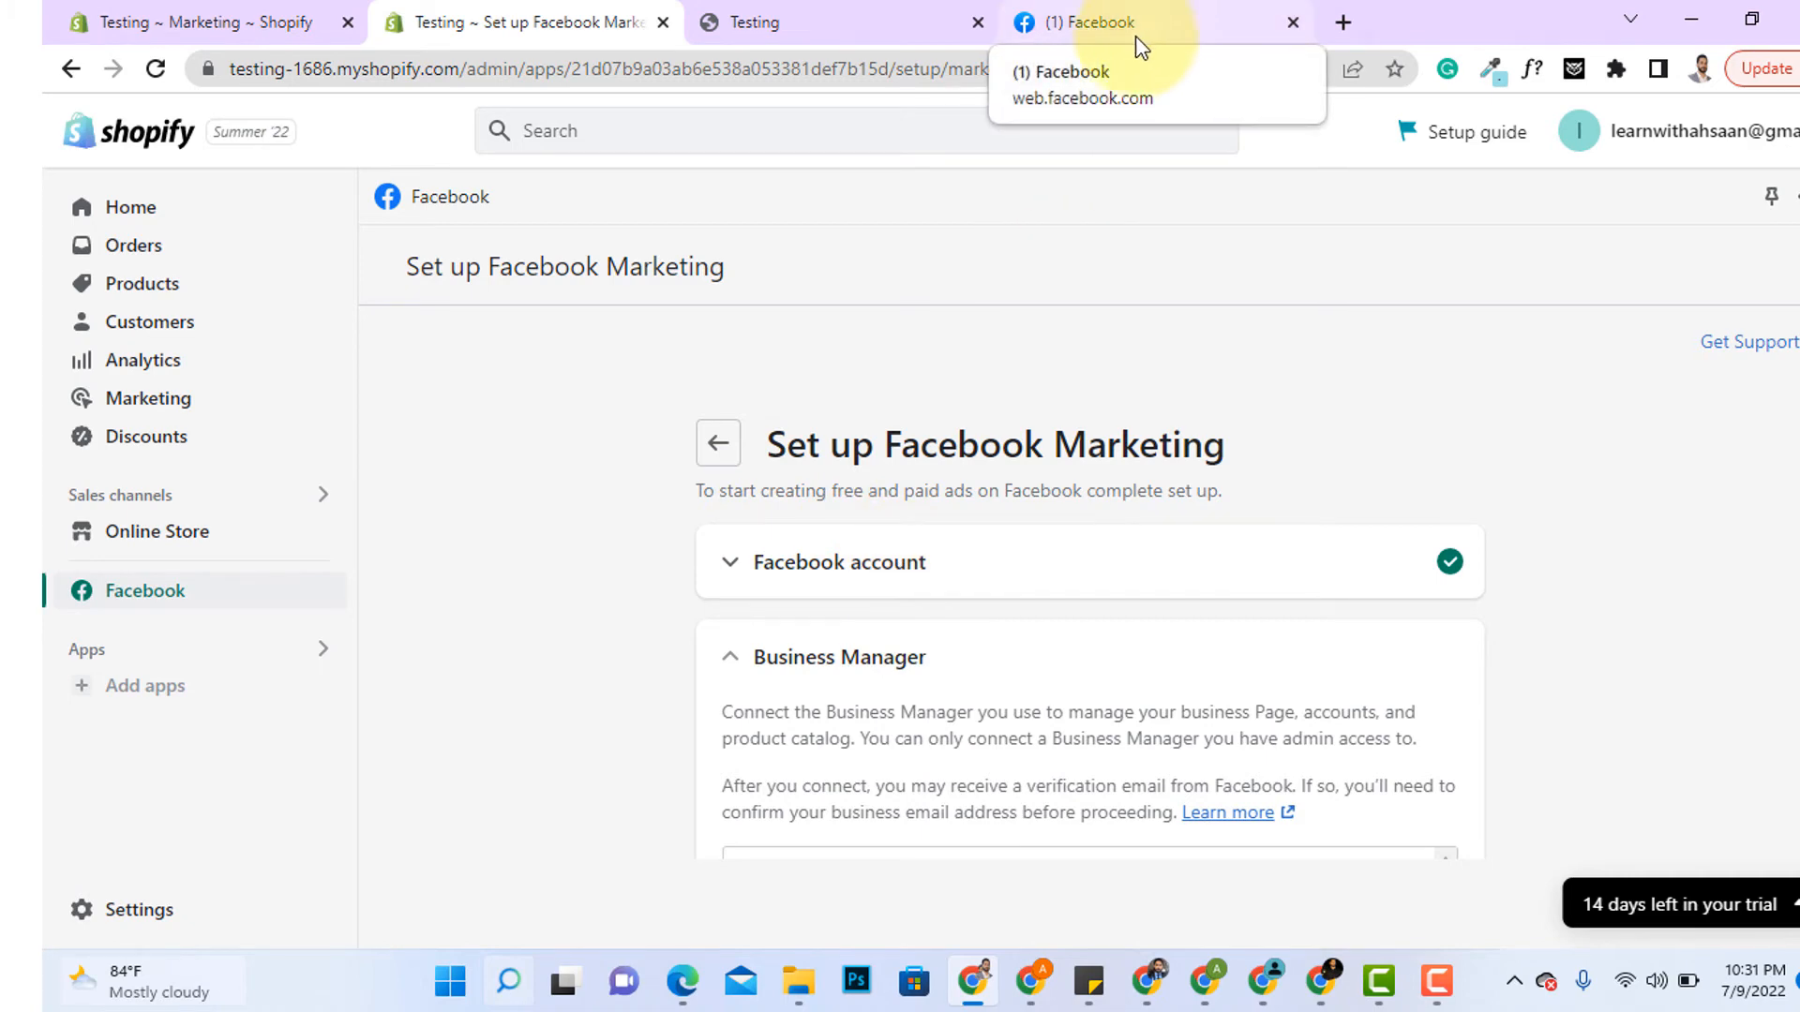
pyautogui.scroll(-2, 1069, 553)
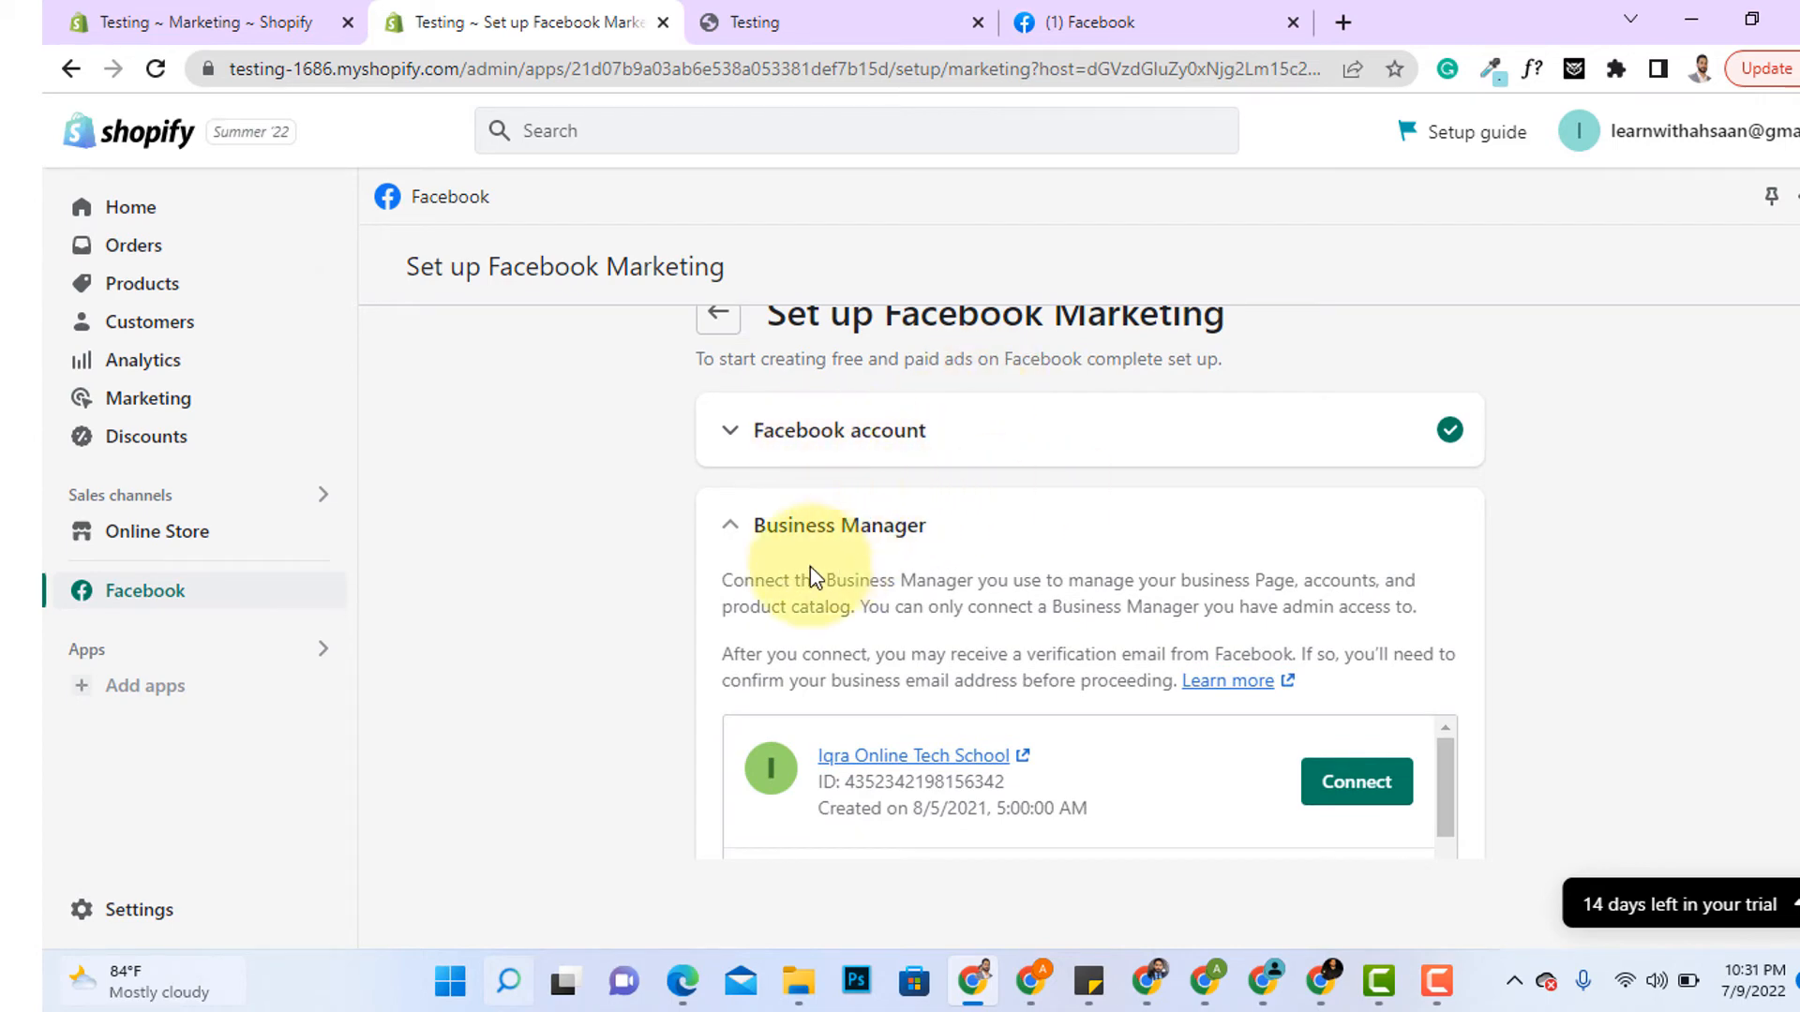
pyautogui.scroll(-4, 900, 563)
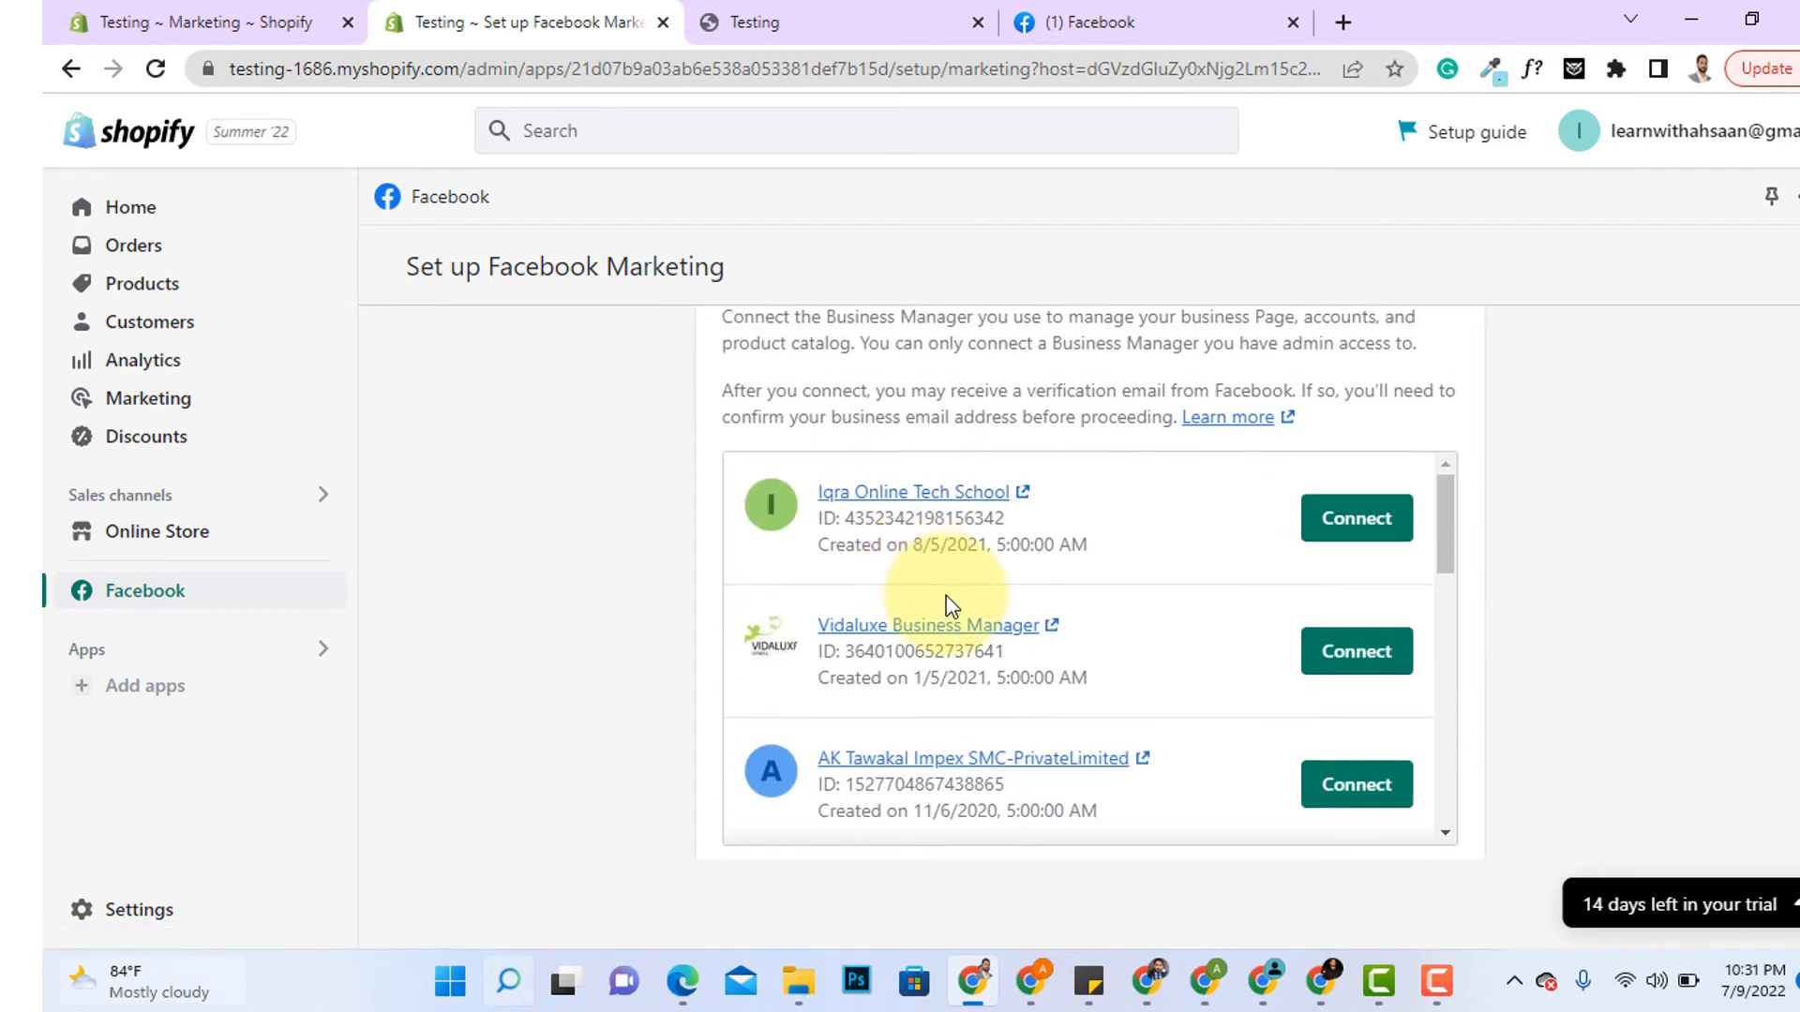
pyautogui.scroll(-1, 949, 600)
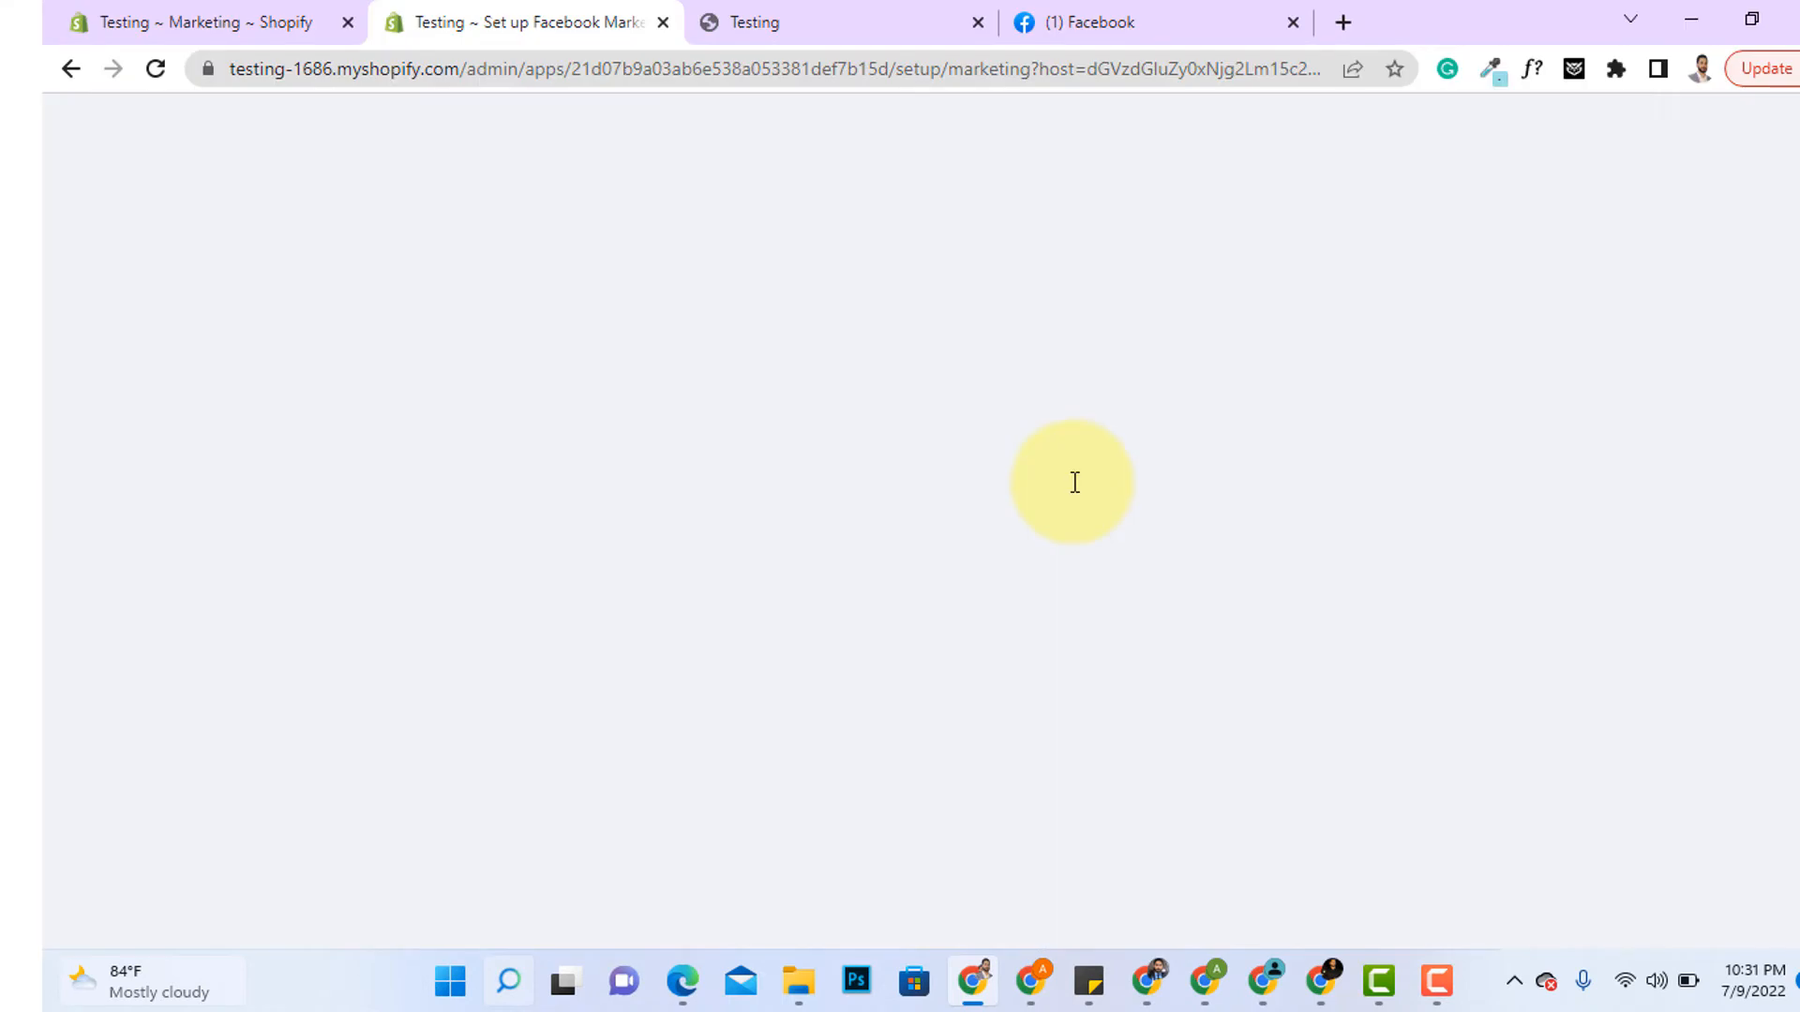
pyautogui.scroll(2, 900, 488)
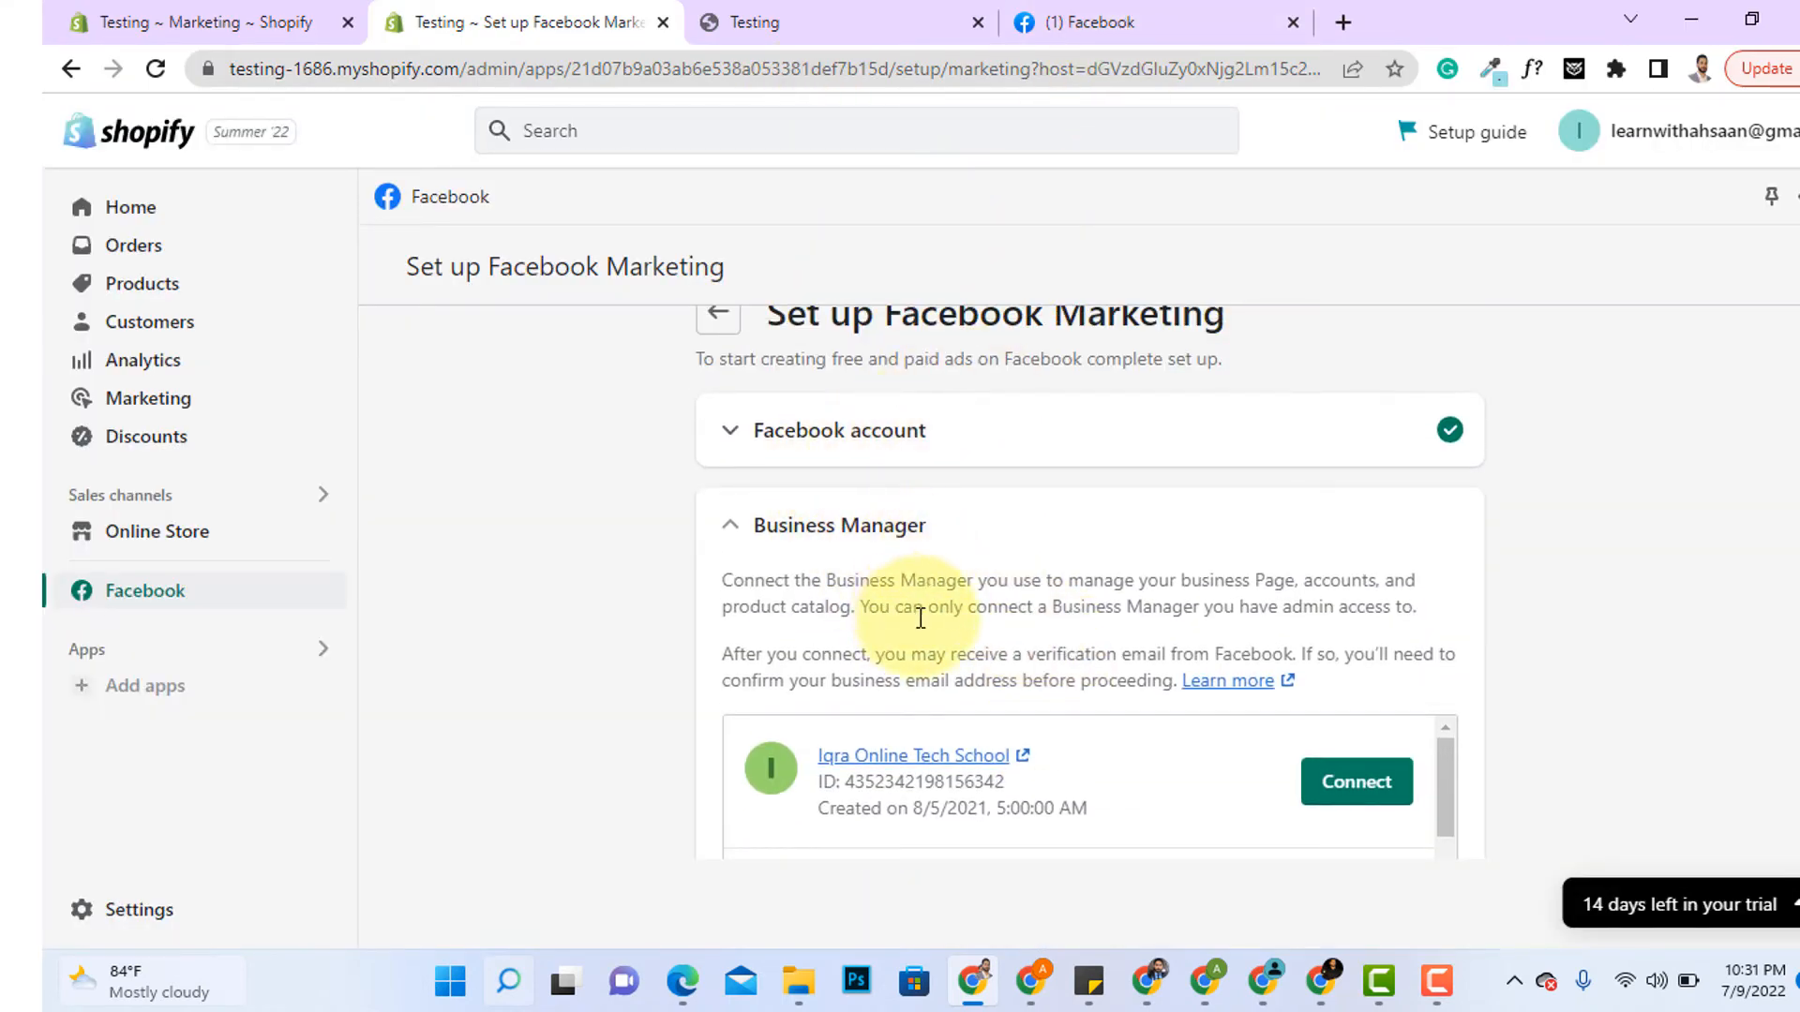
# - Connect the AK Tawakal Impex SMC-PrivateLimited Business Manager
pyautogui.scroll(-2, 1312, 590)
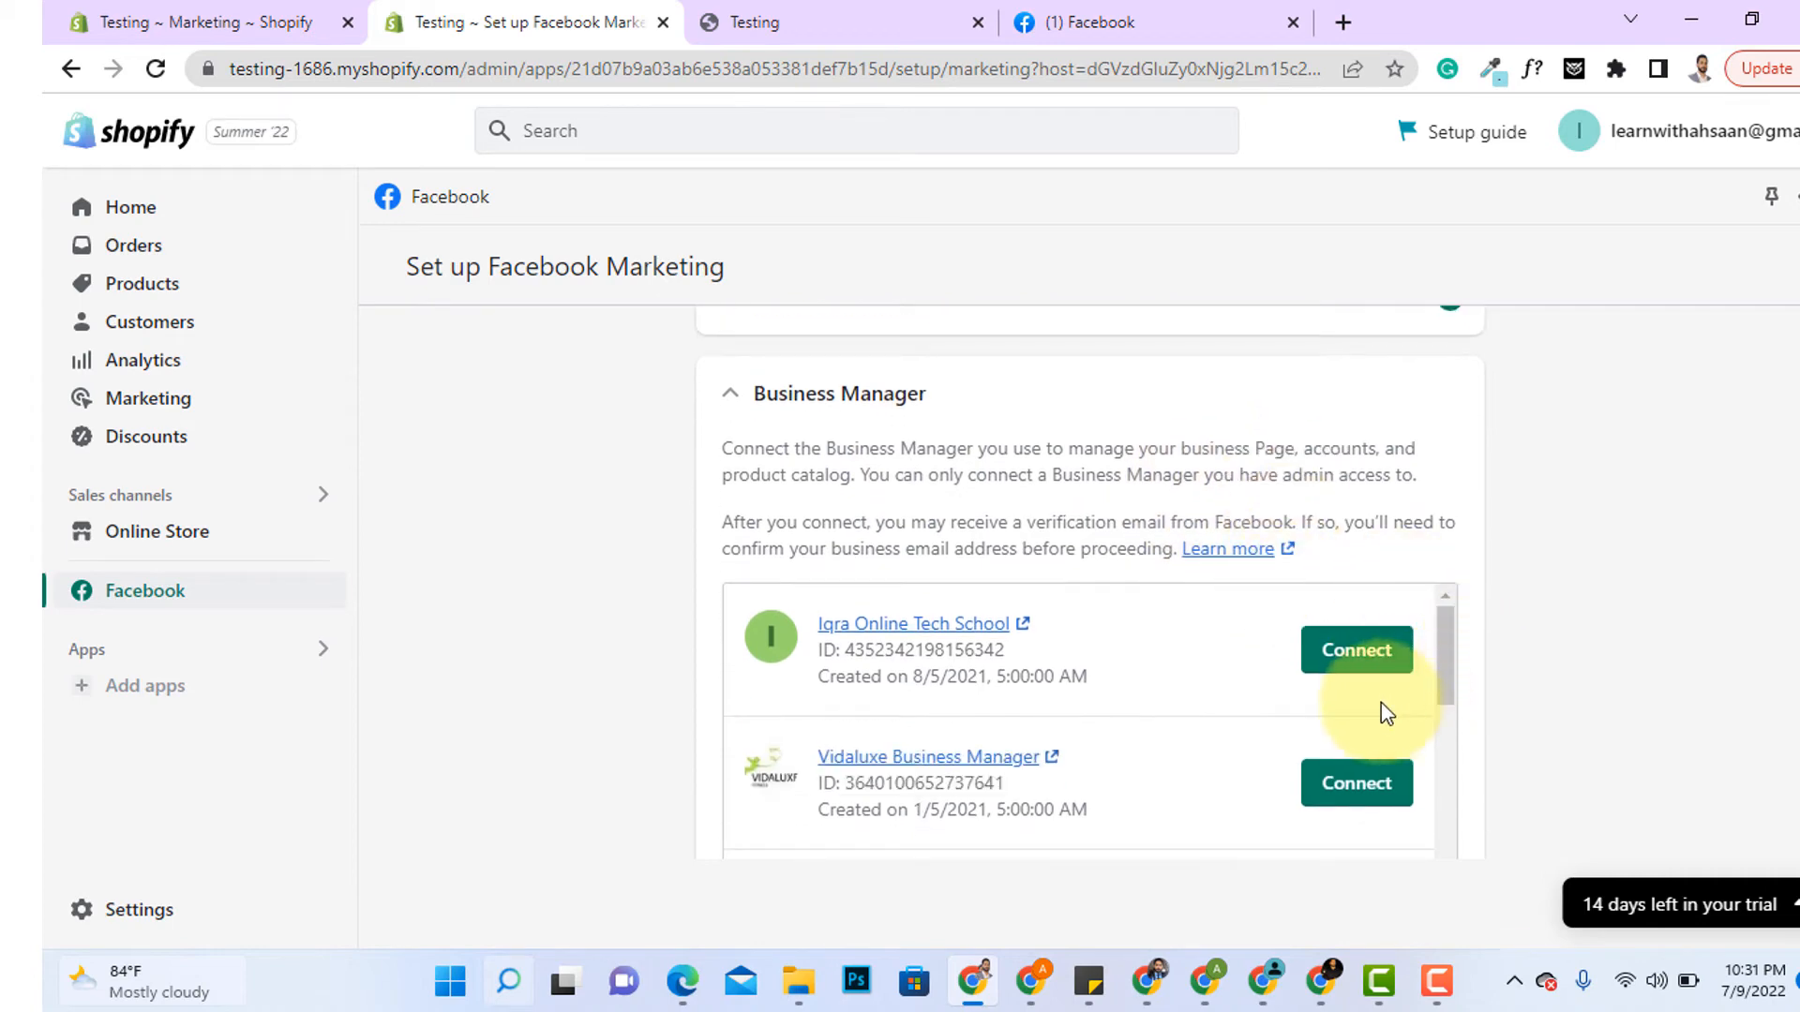
pyautogui.scroll(-2, 1381, 715)
pyautogui.scroll(-3, 1312, 735)
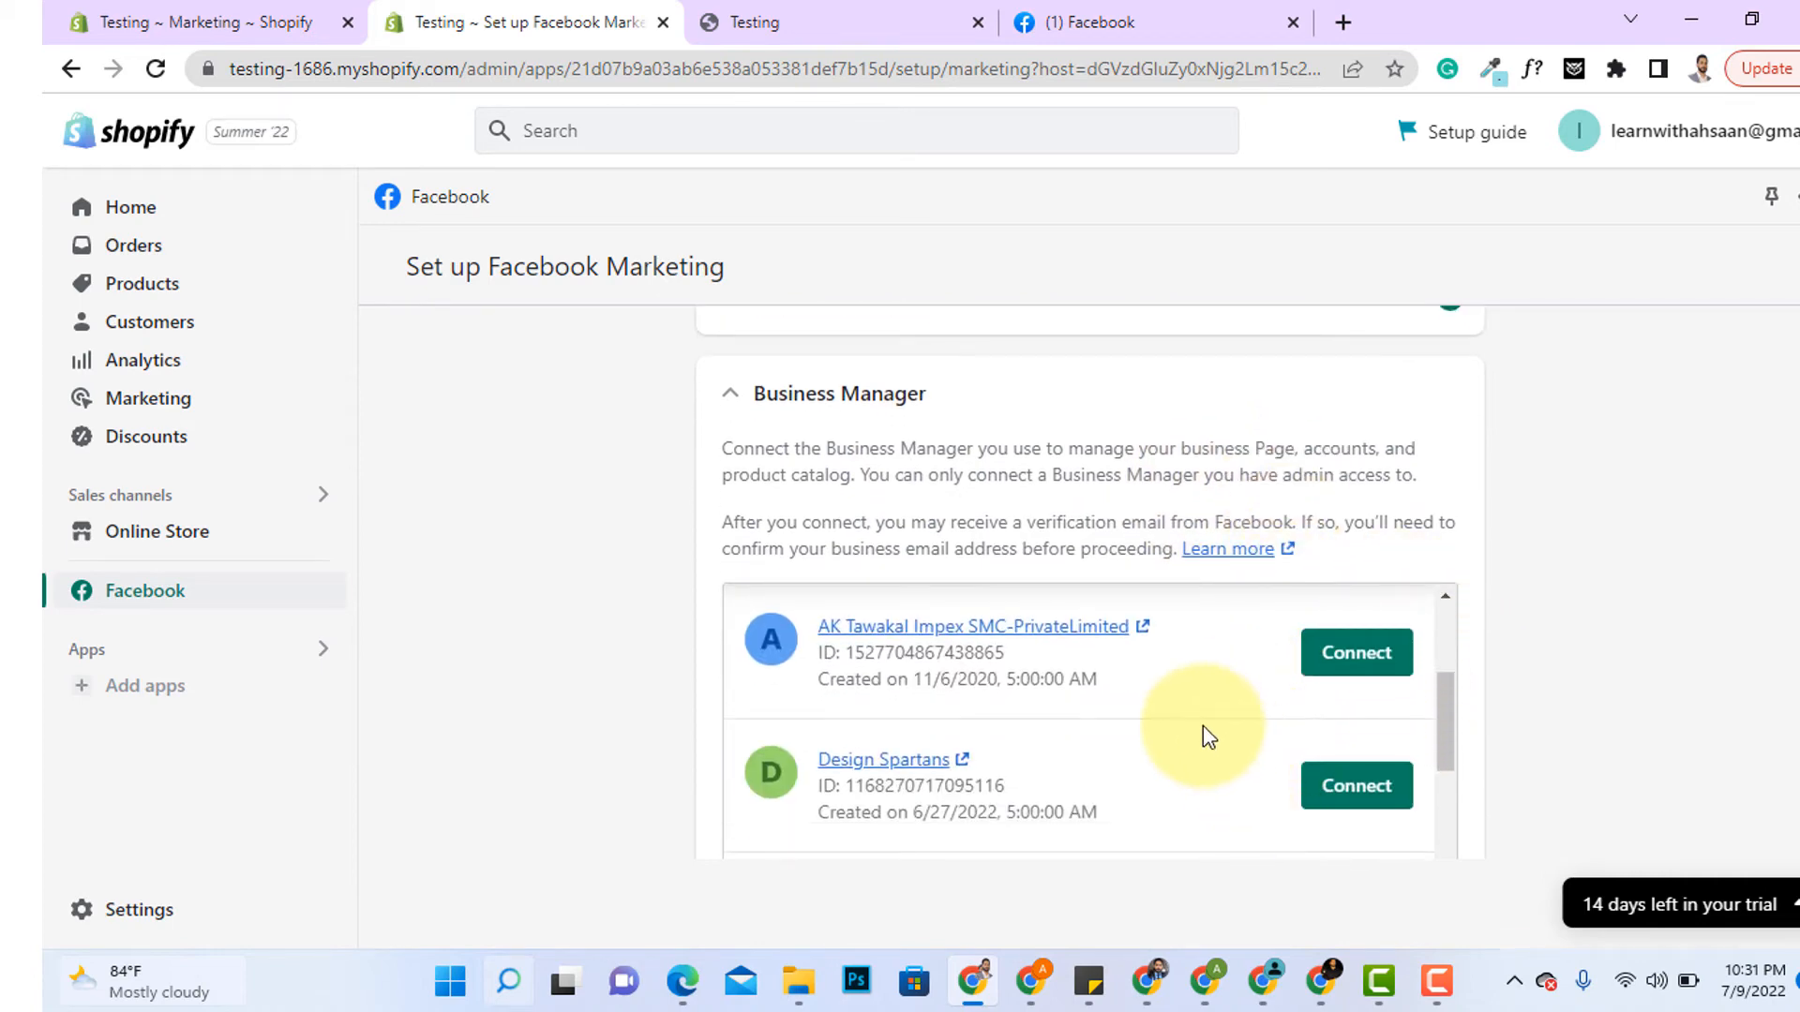
pyautogui.scroll(2, 1177, 728)
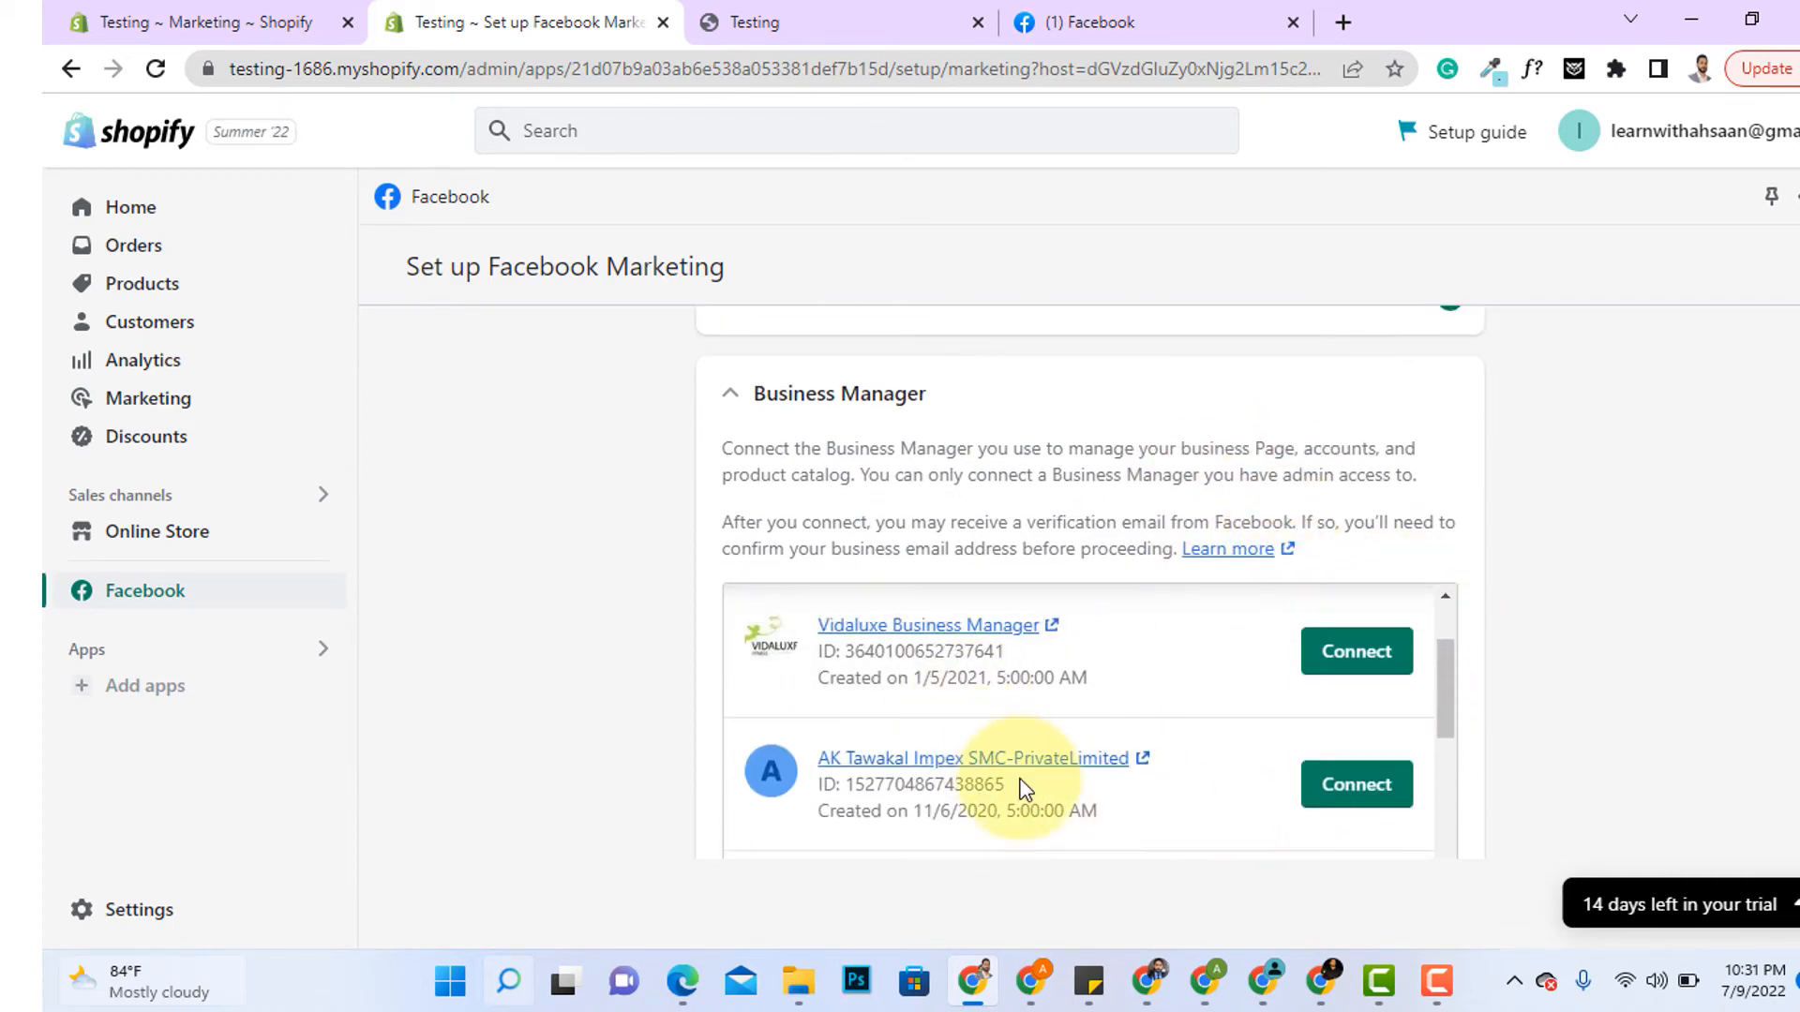
pyautogui.scroll(-1, 1040, 750)
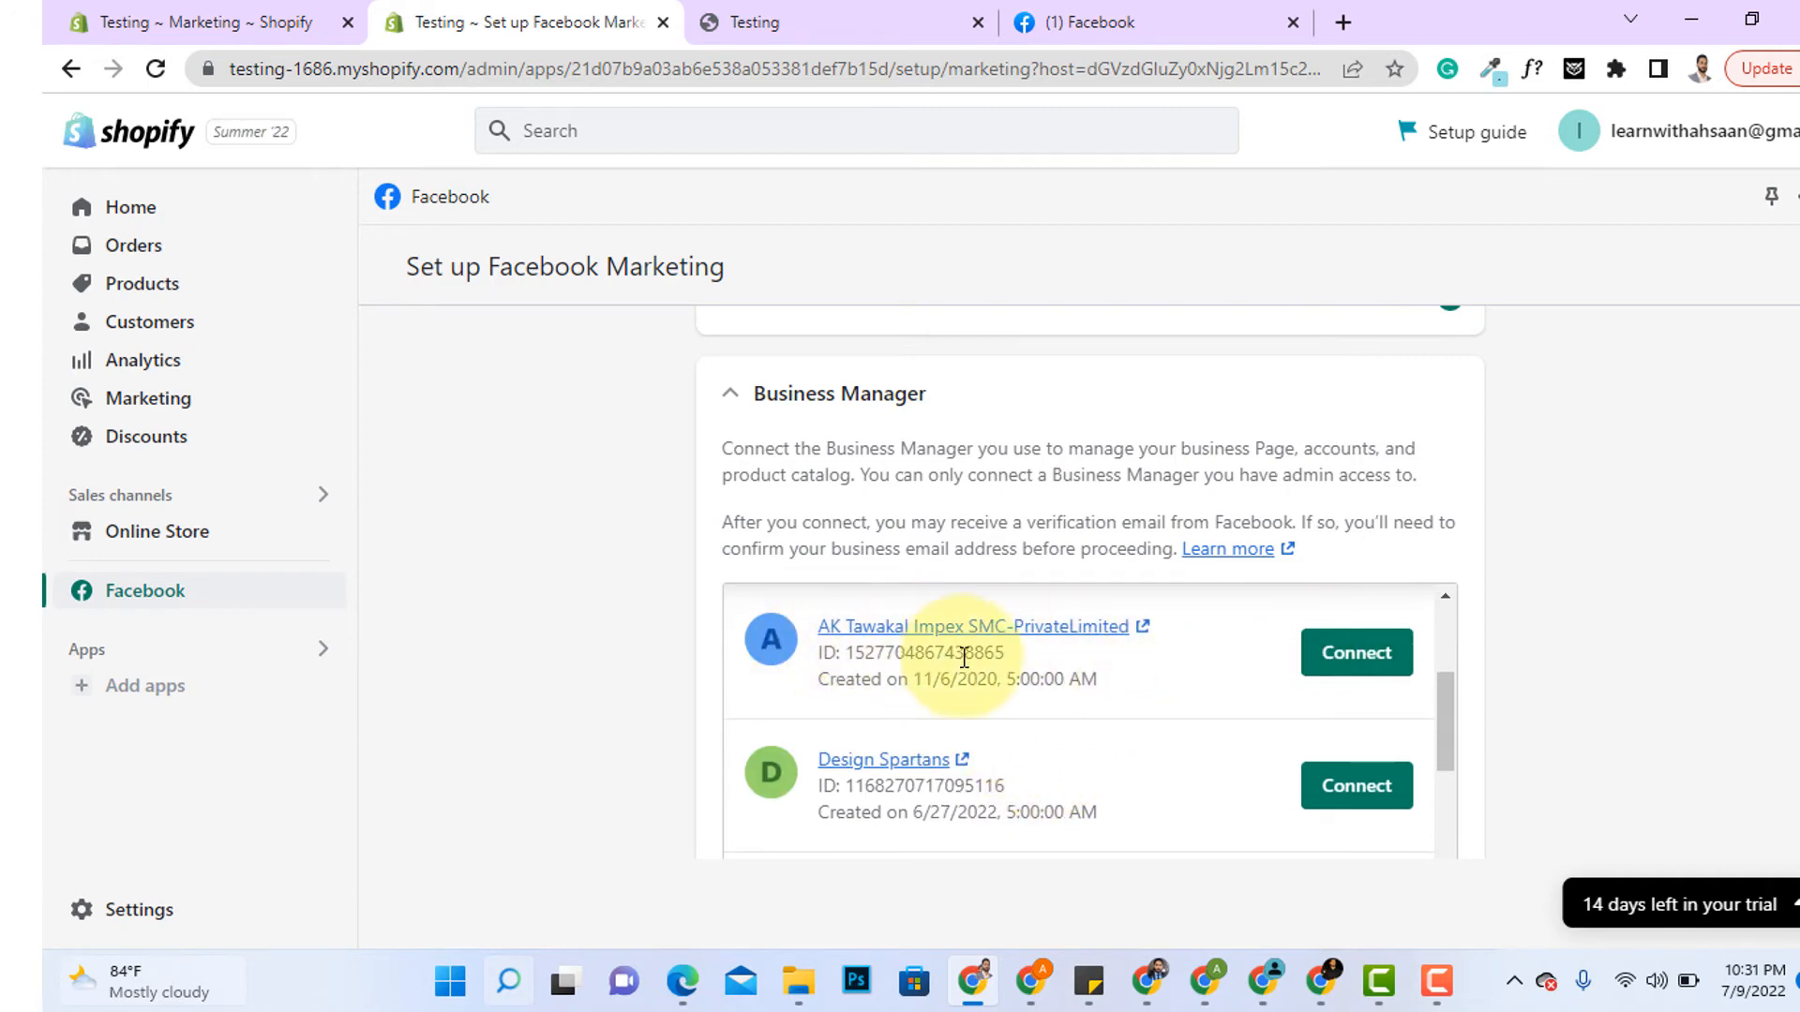
pyautogui.click(1341, 656)
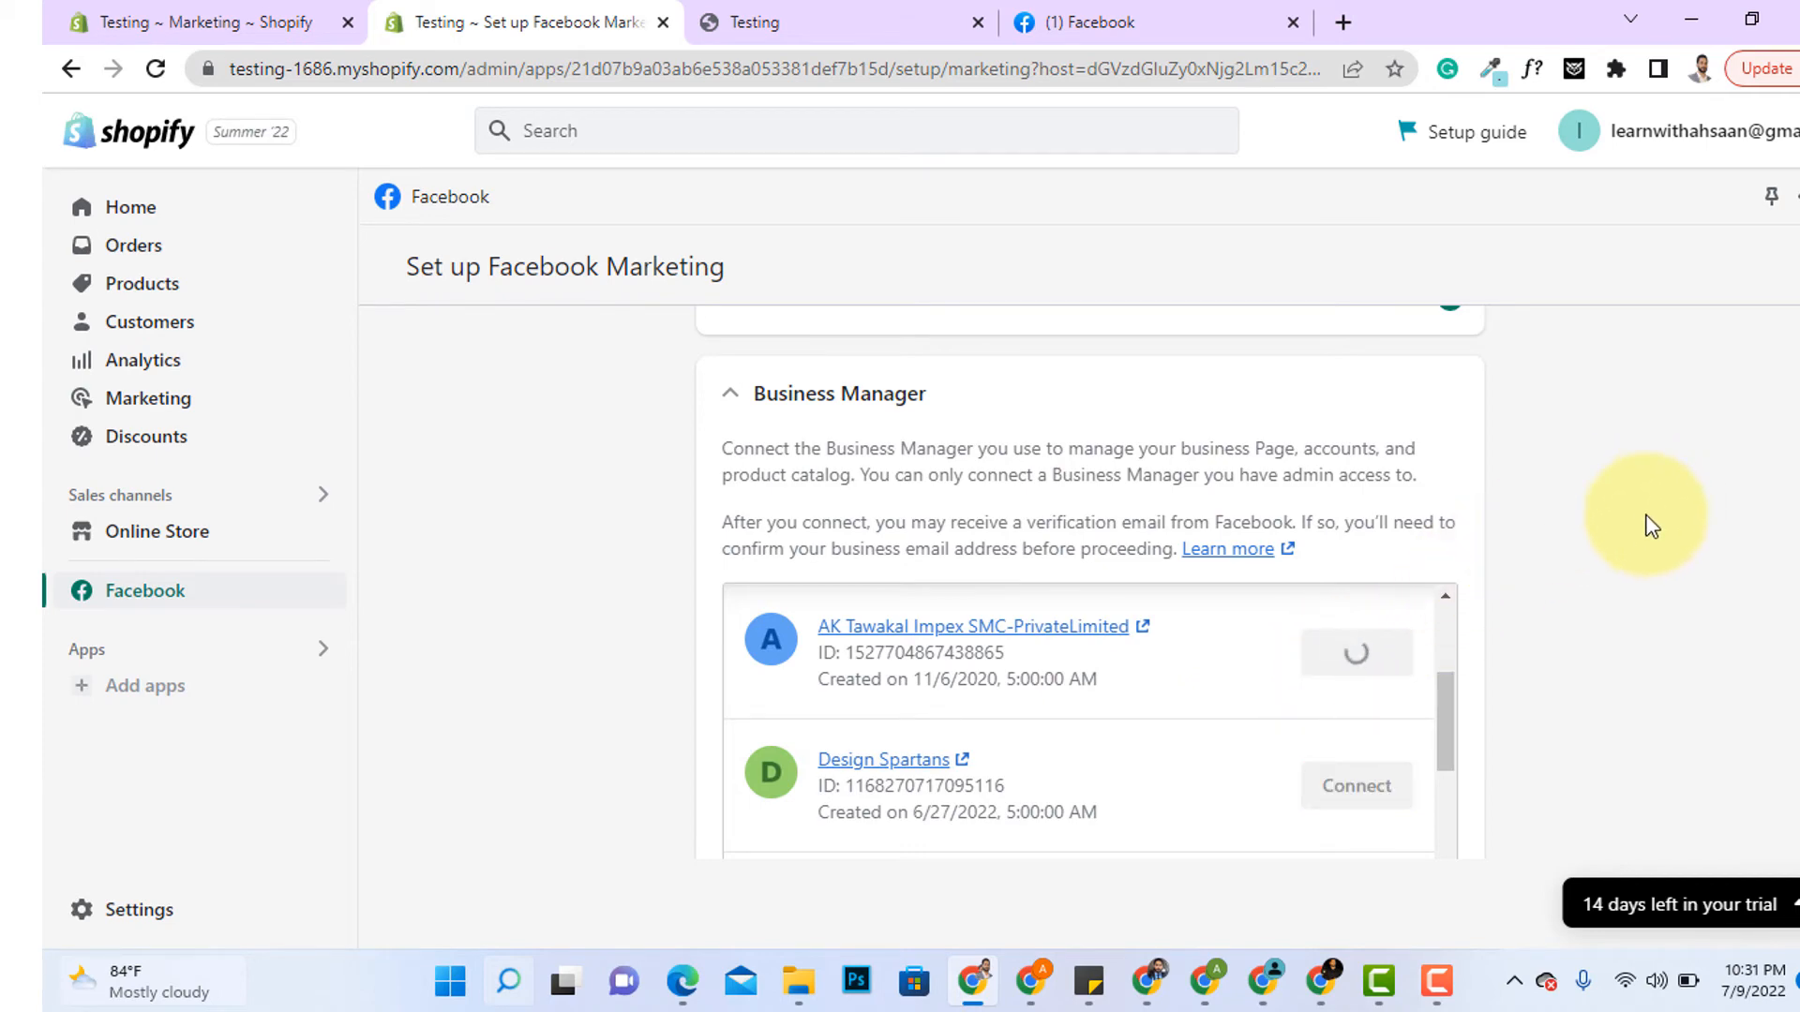
pyautogui.scroll(-1, 1644, 515)
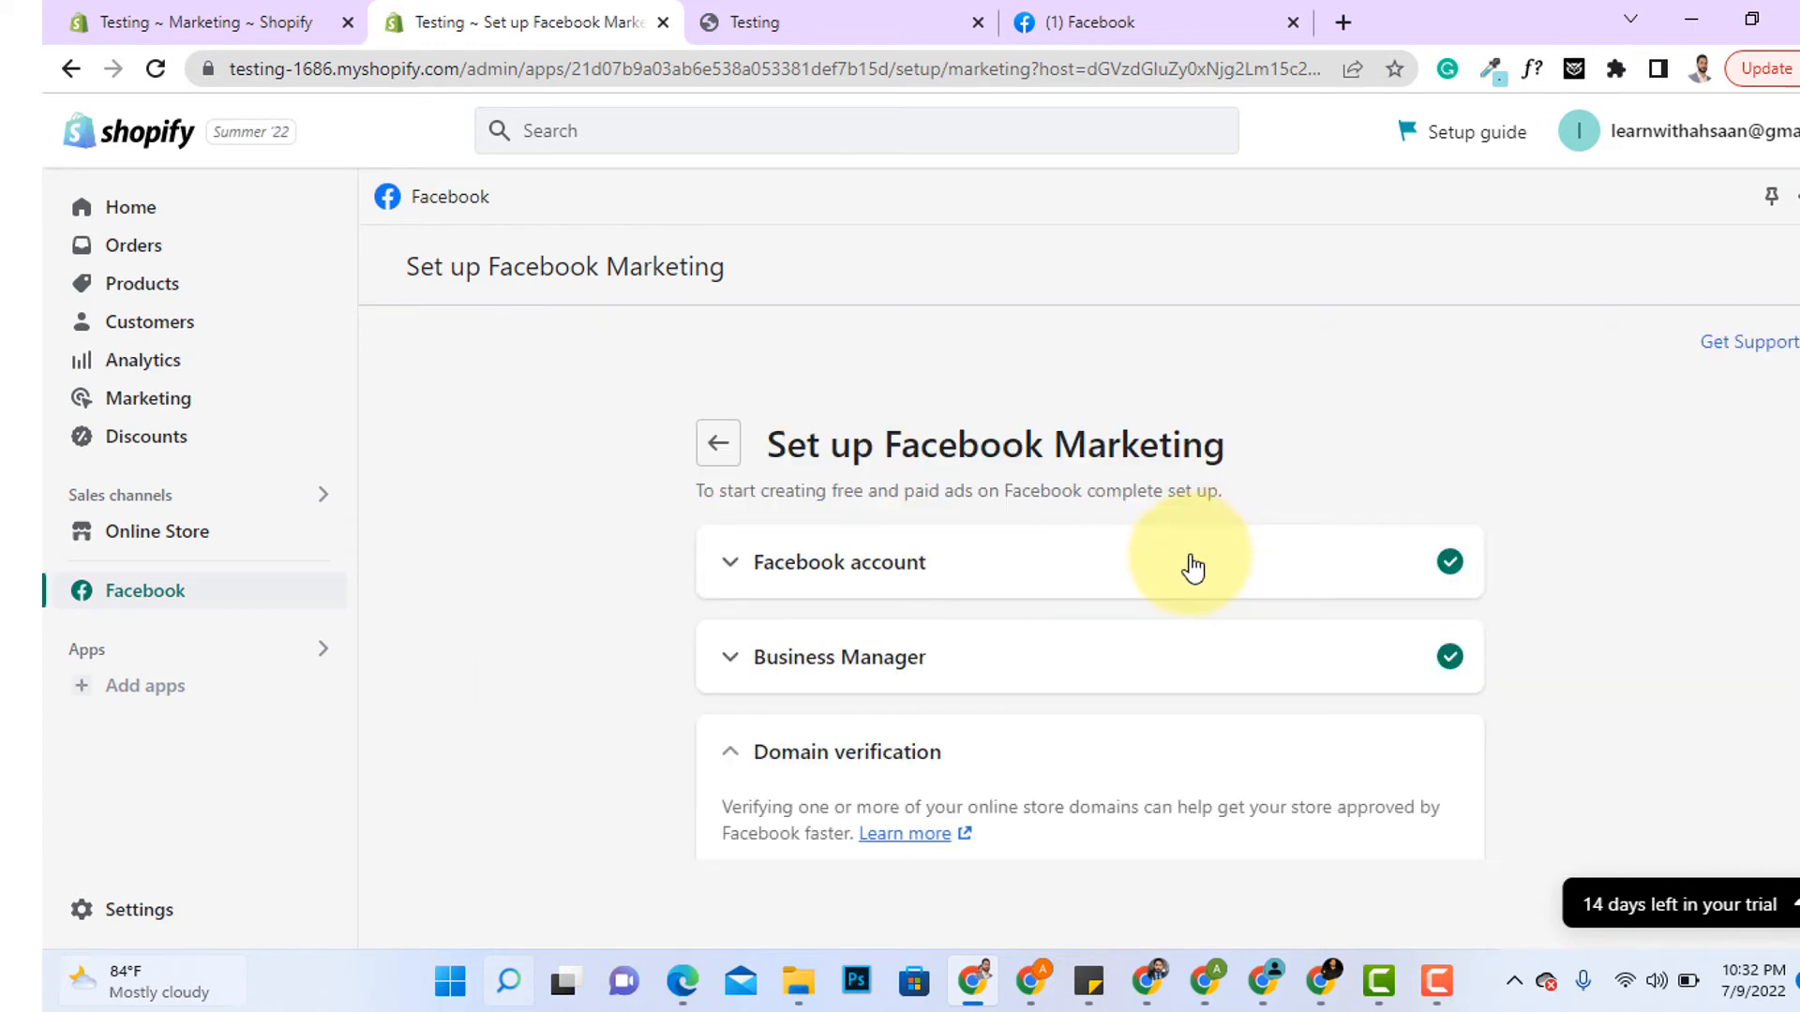
# - Verify the primary domain testing-1686.myshopify.com
pyautogui.scroll(-3, 1176, 567)
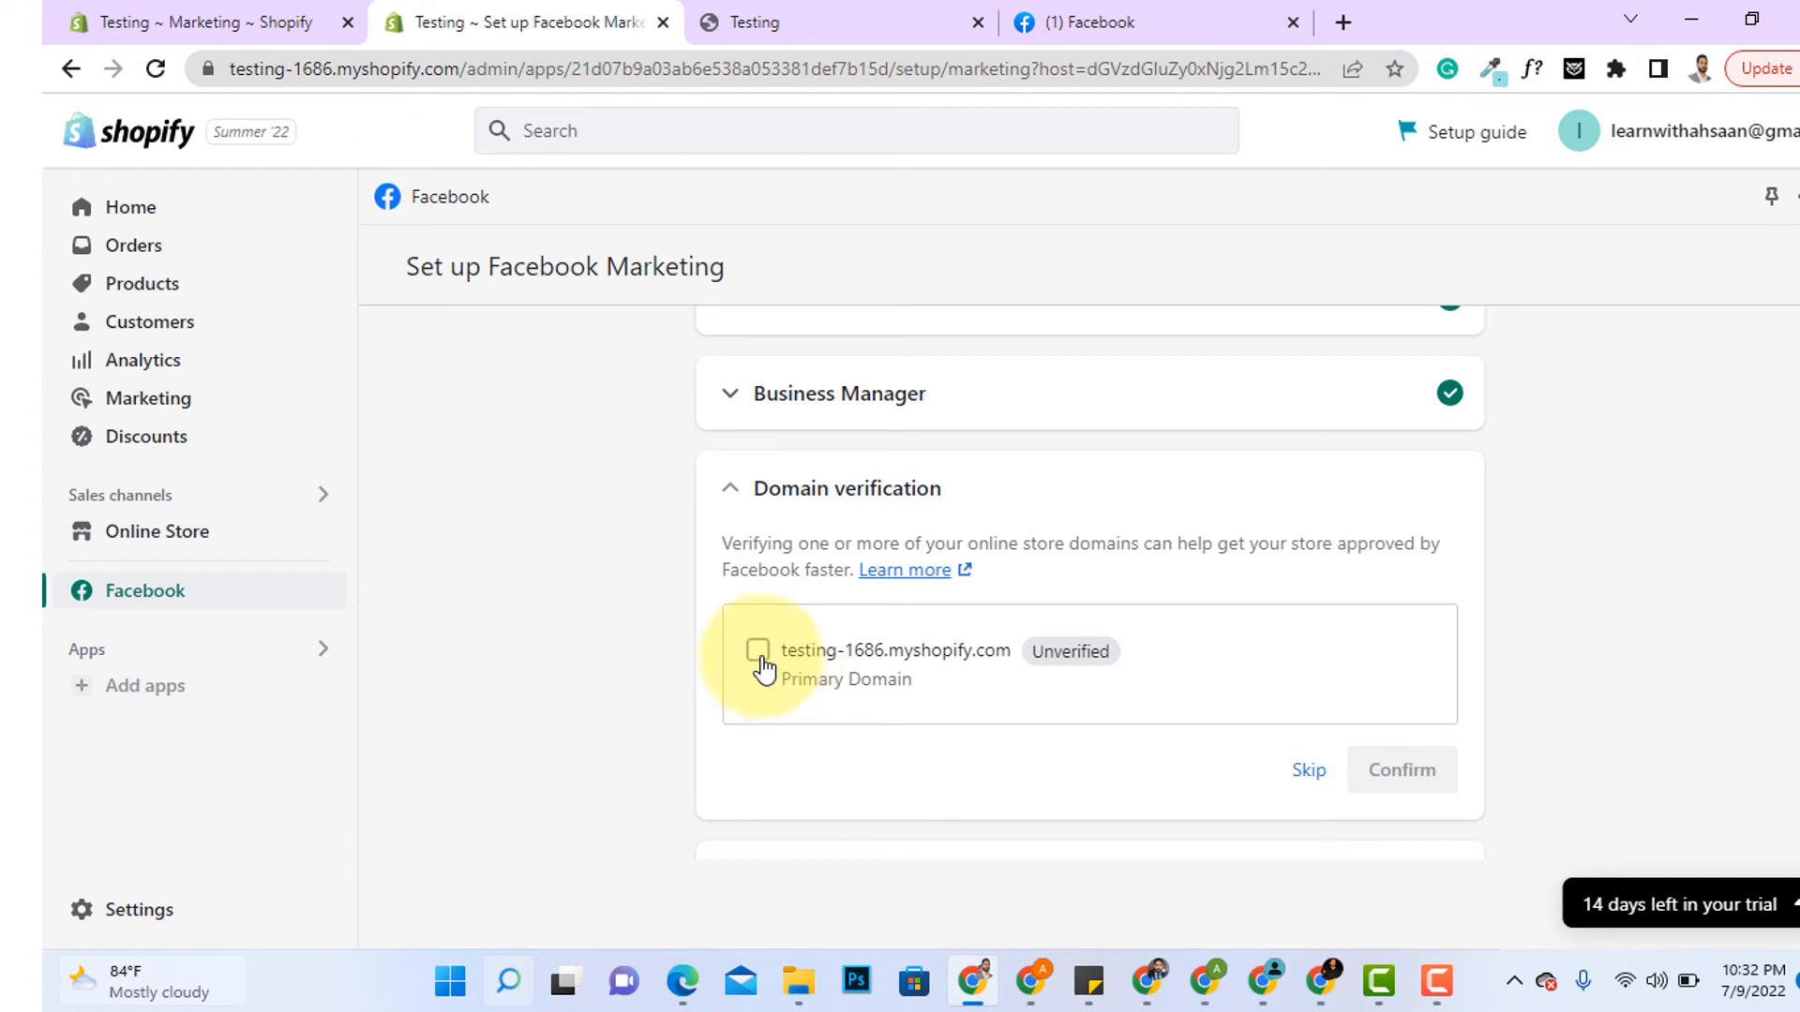
pyautogui.click(758, 649)
pyautogui.click(1400, 769)
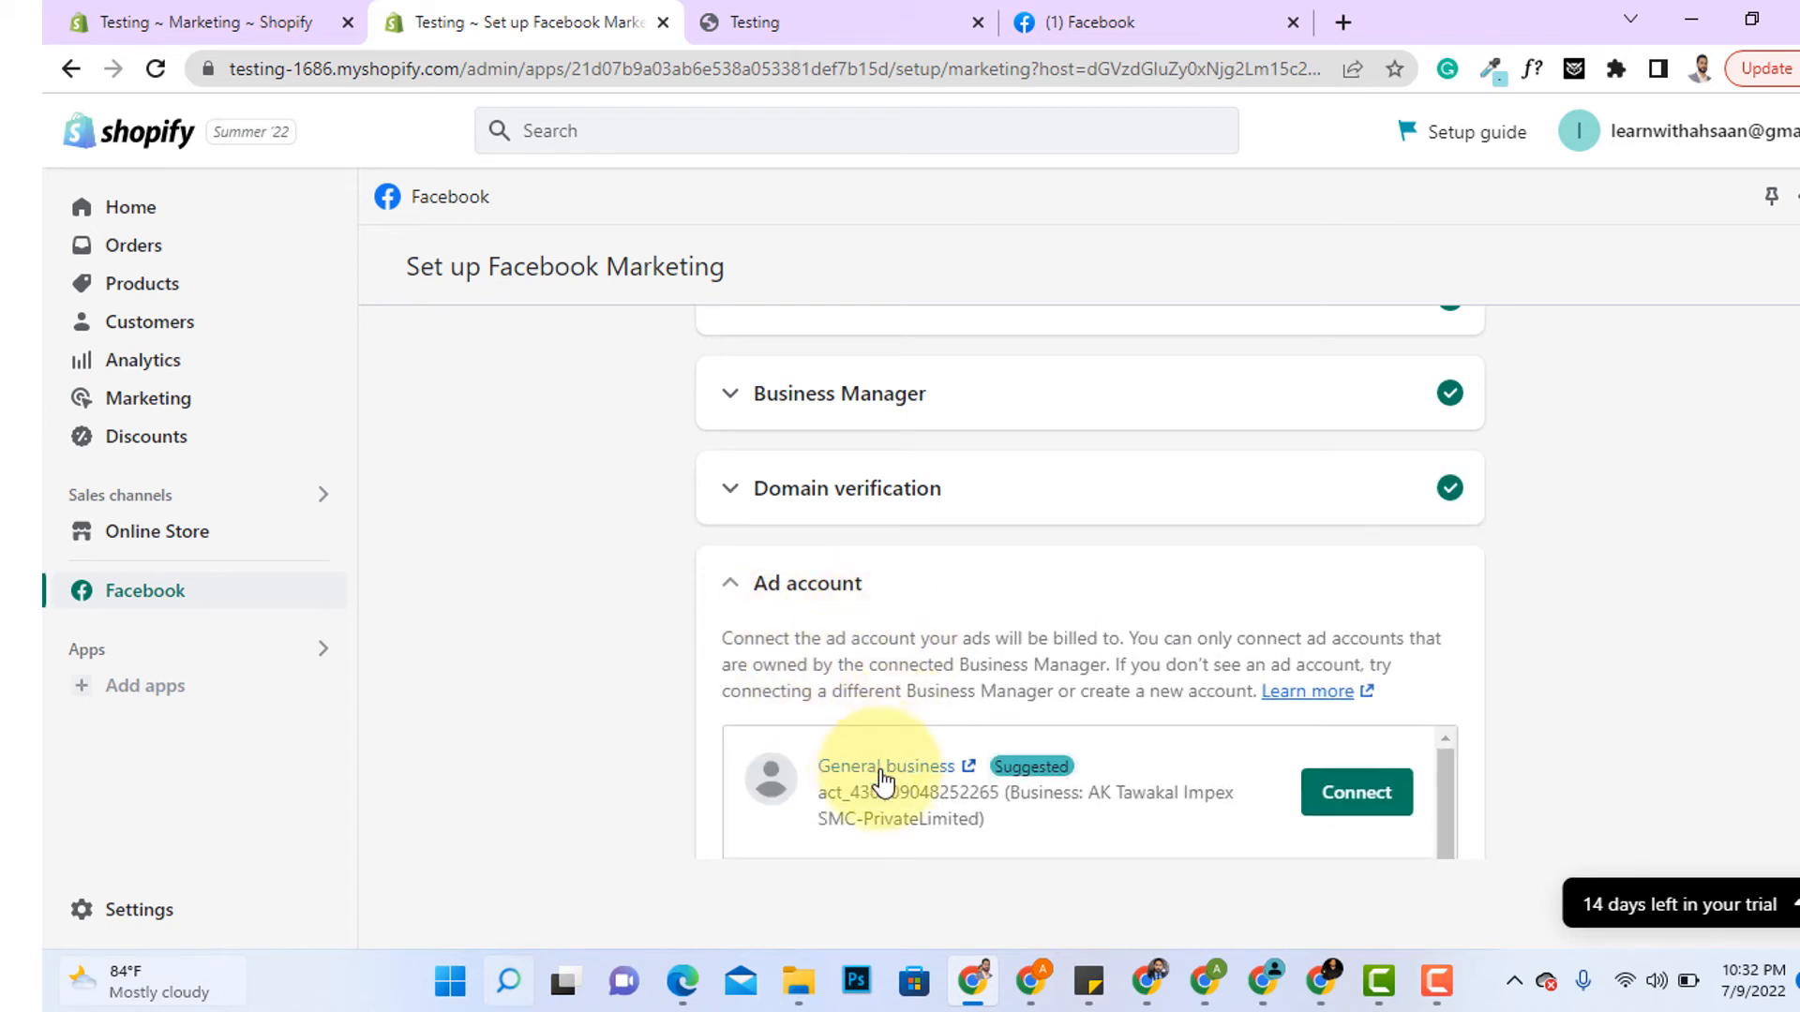
pyautogui.scroll(-2, 1312, 647)
pyautogui.scroll(4, 977, 553)
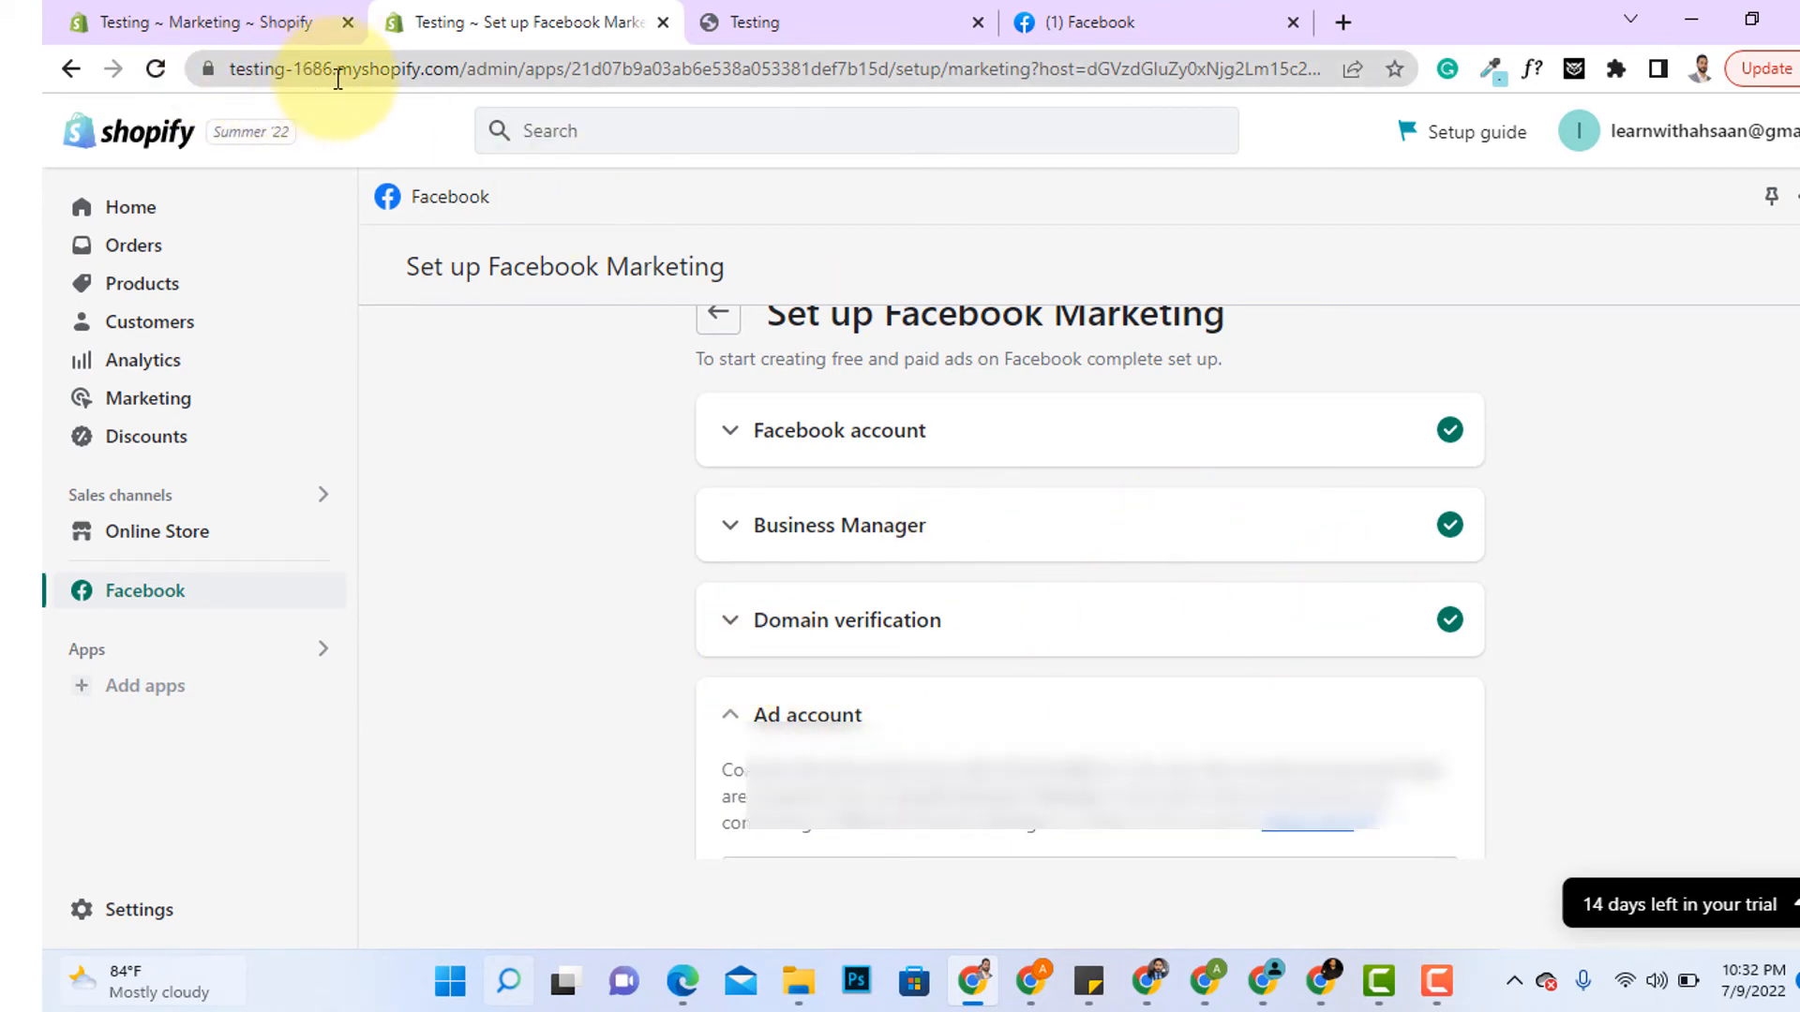
# - Postpone the Kaspersky restart prompt and check the General business ad account is connected
pyautogui.scroll(-1, 1078, 638)
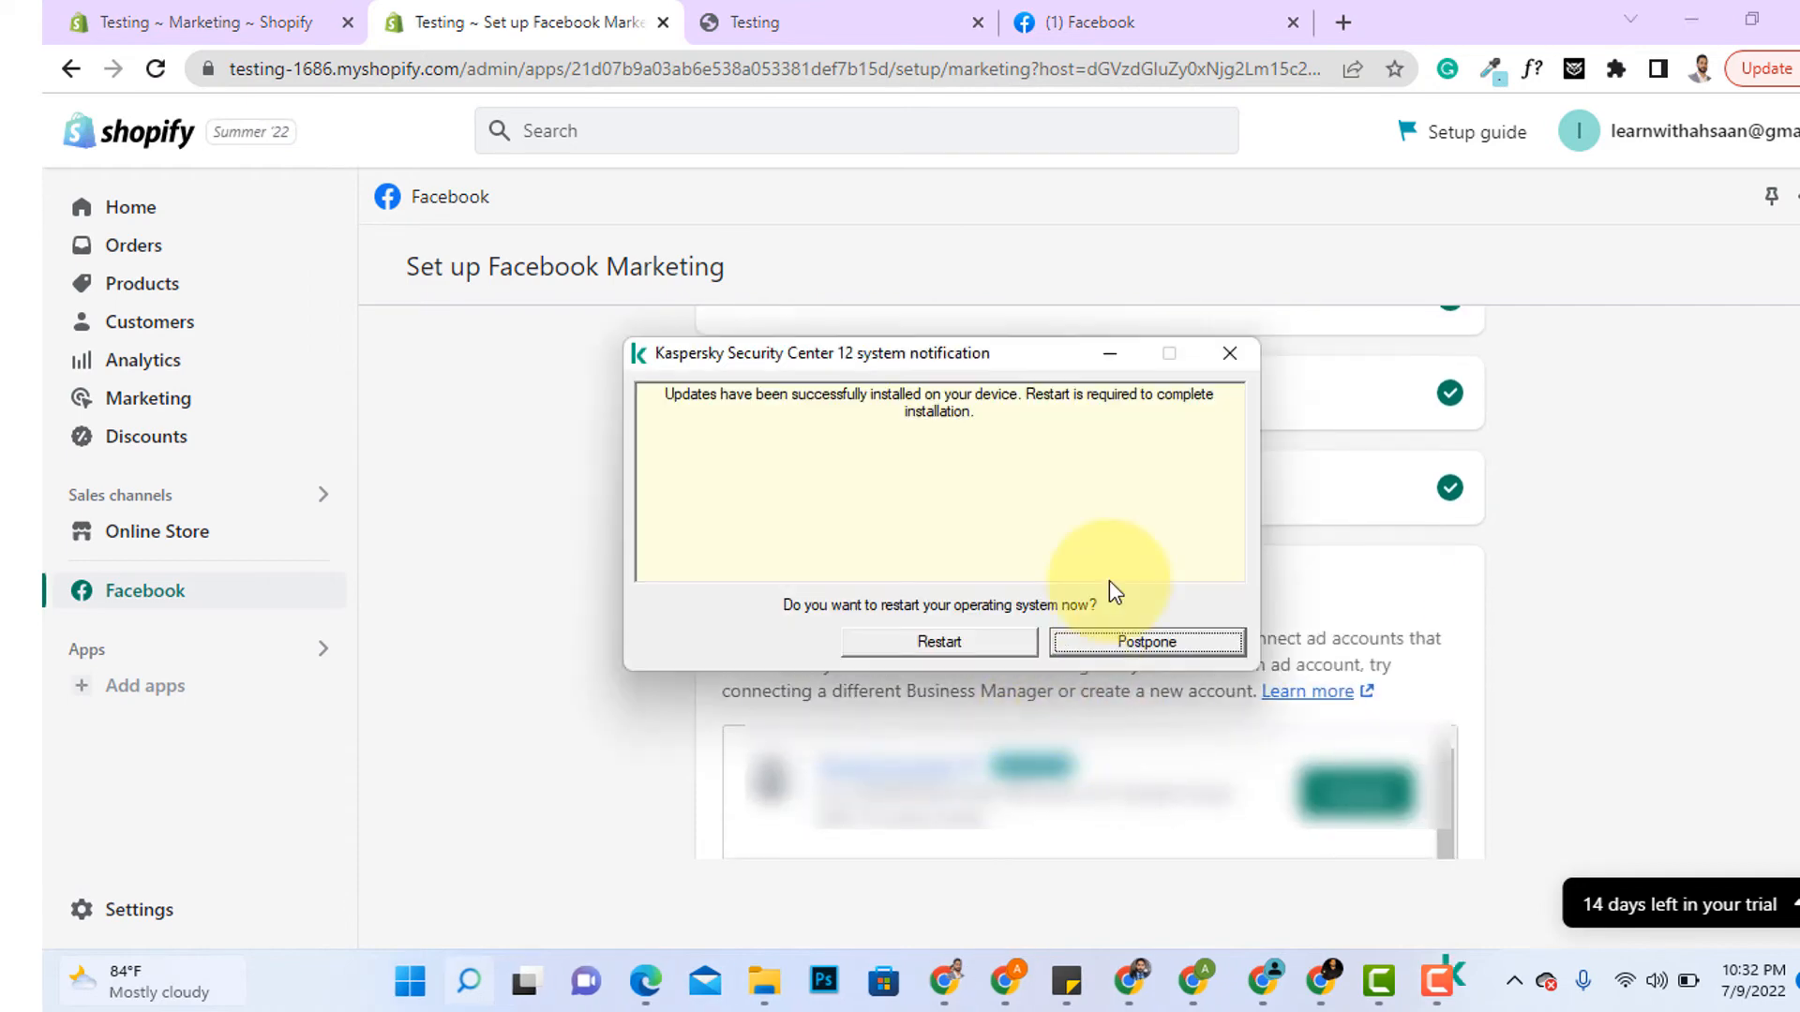
pyautogui.click(1235, 345)
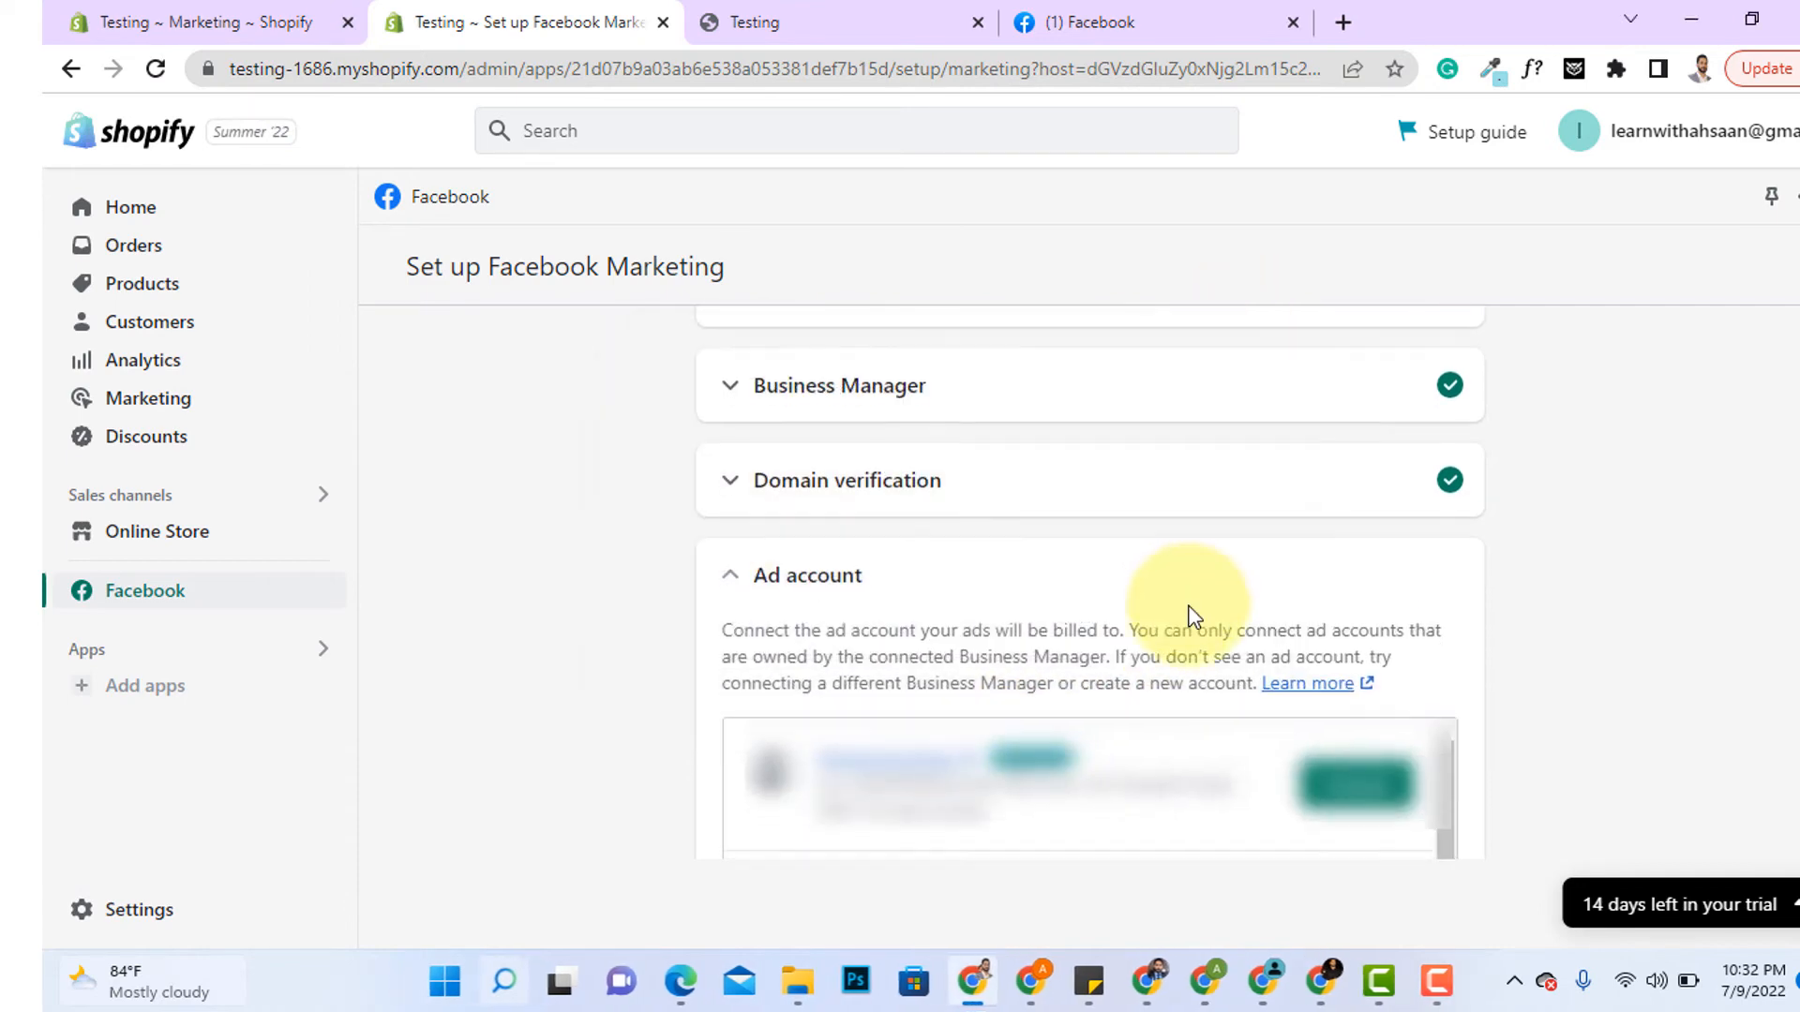
pyautogui.scroll(-1, 1077, 647)
pyautogui.scroll(1, 1057, 719)
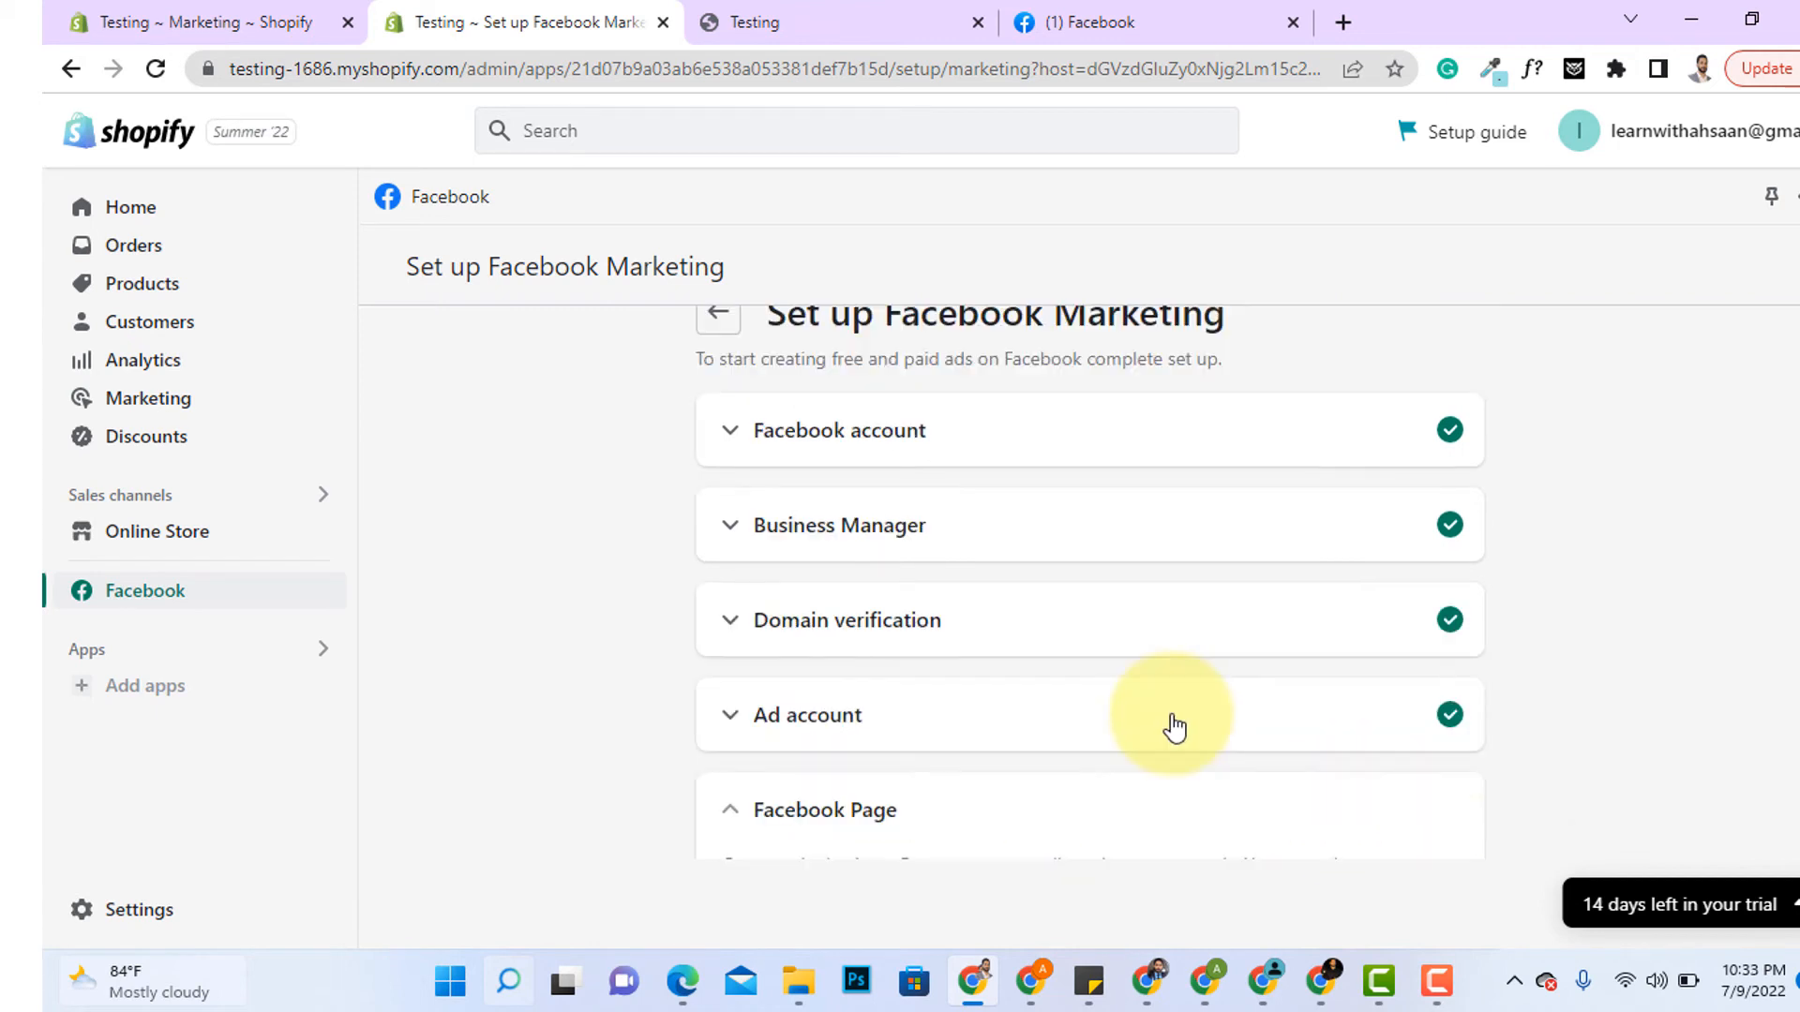
# - Connect the suggested Facebook business Page to the store
pyautogui.scroll(-1, 1134, 645)
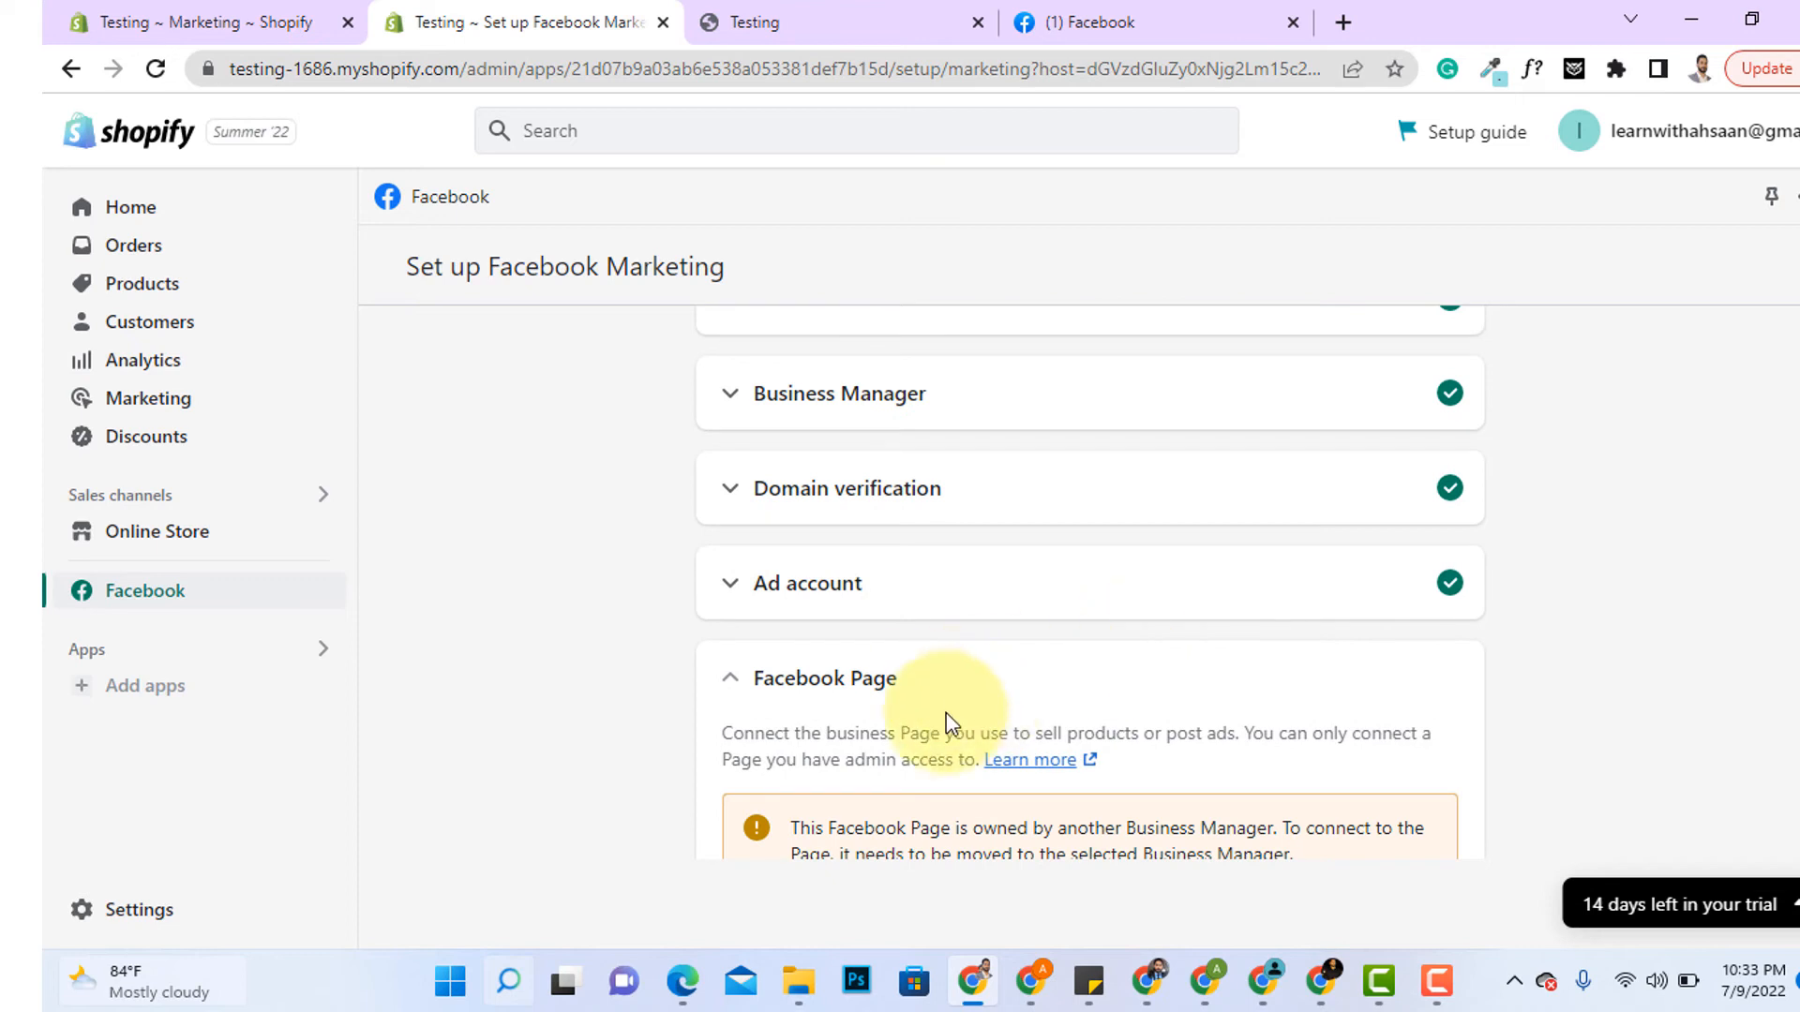
pyautogui.scroll(-2, 938, 699)
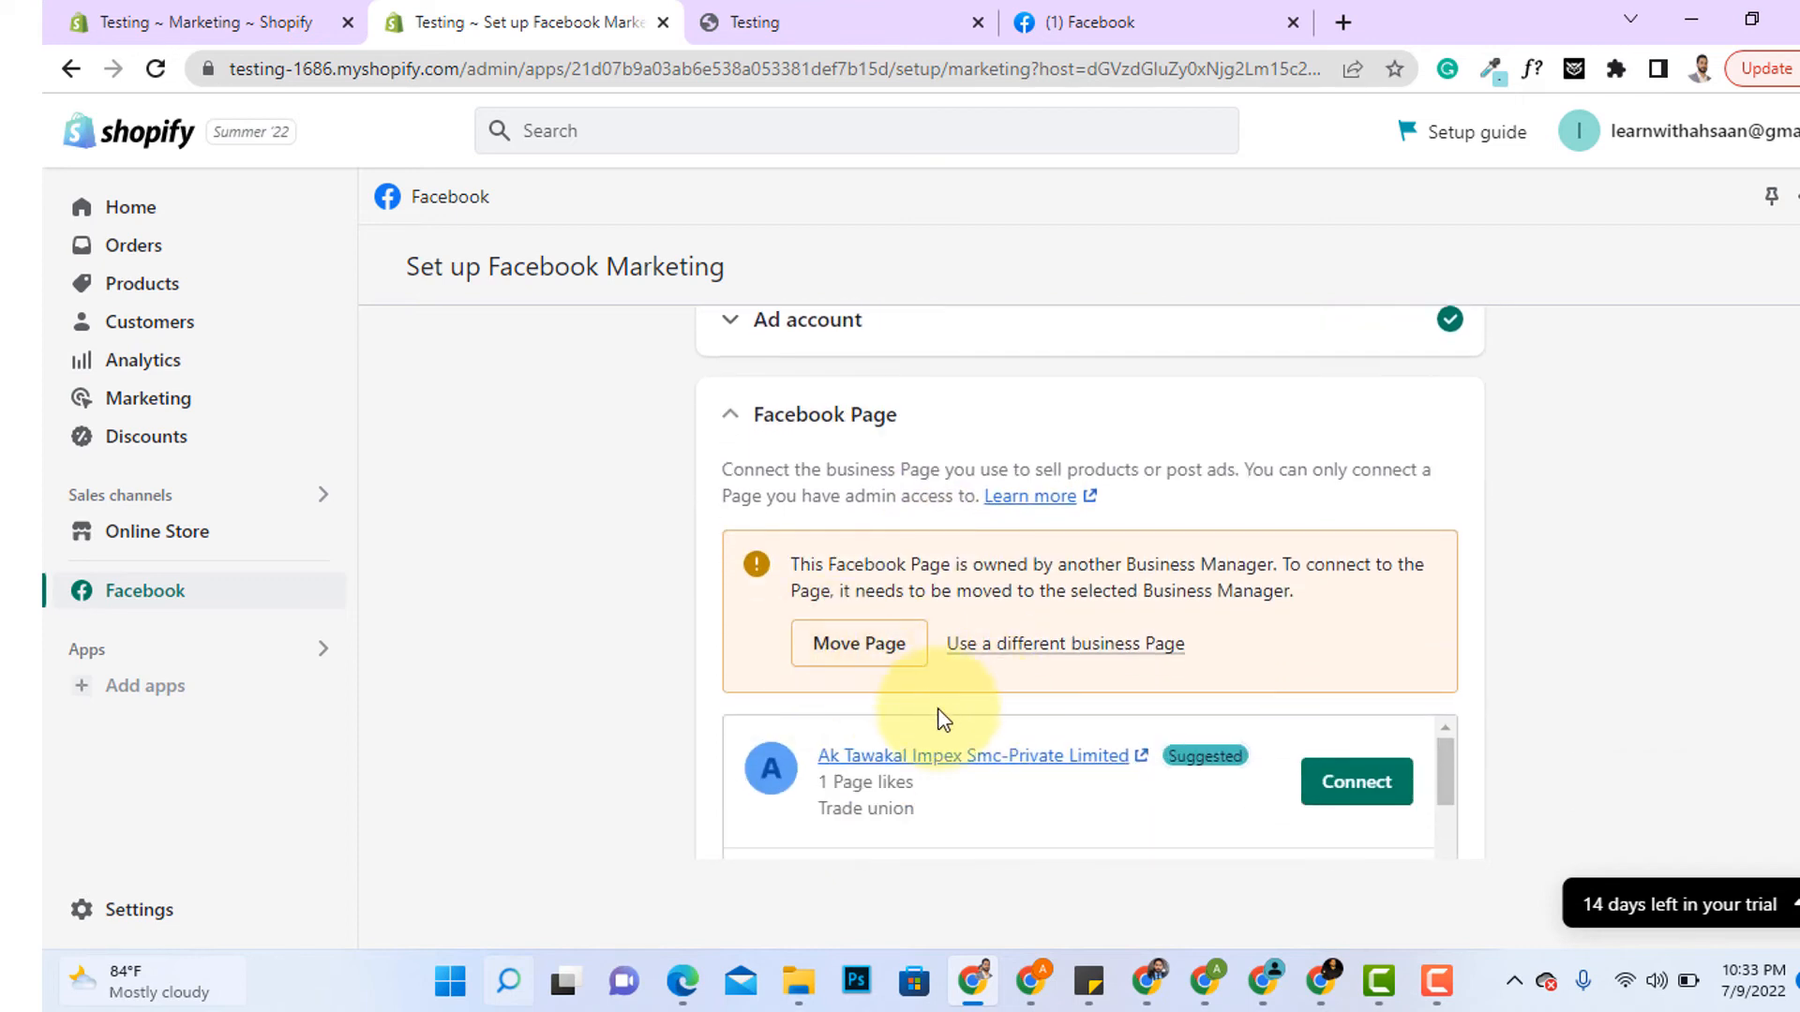
pyautogui.click(1348, 788)
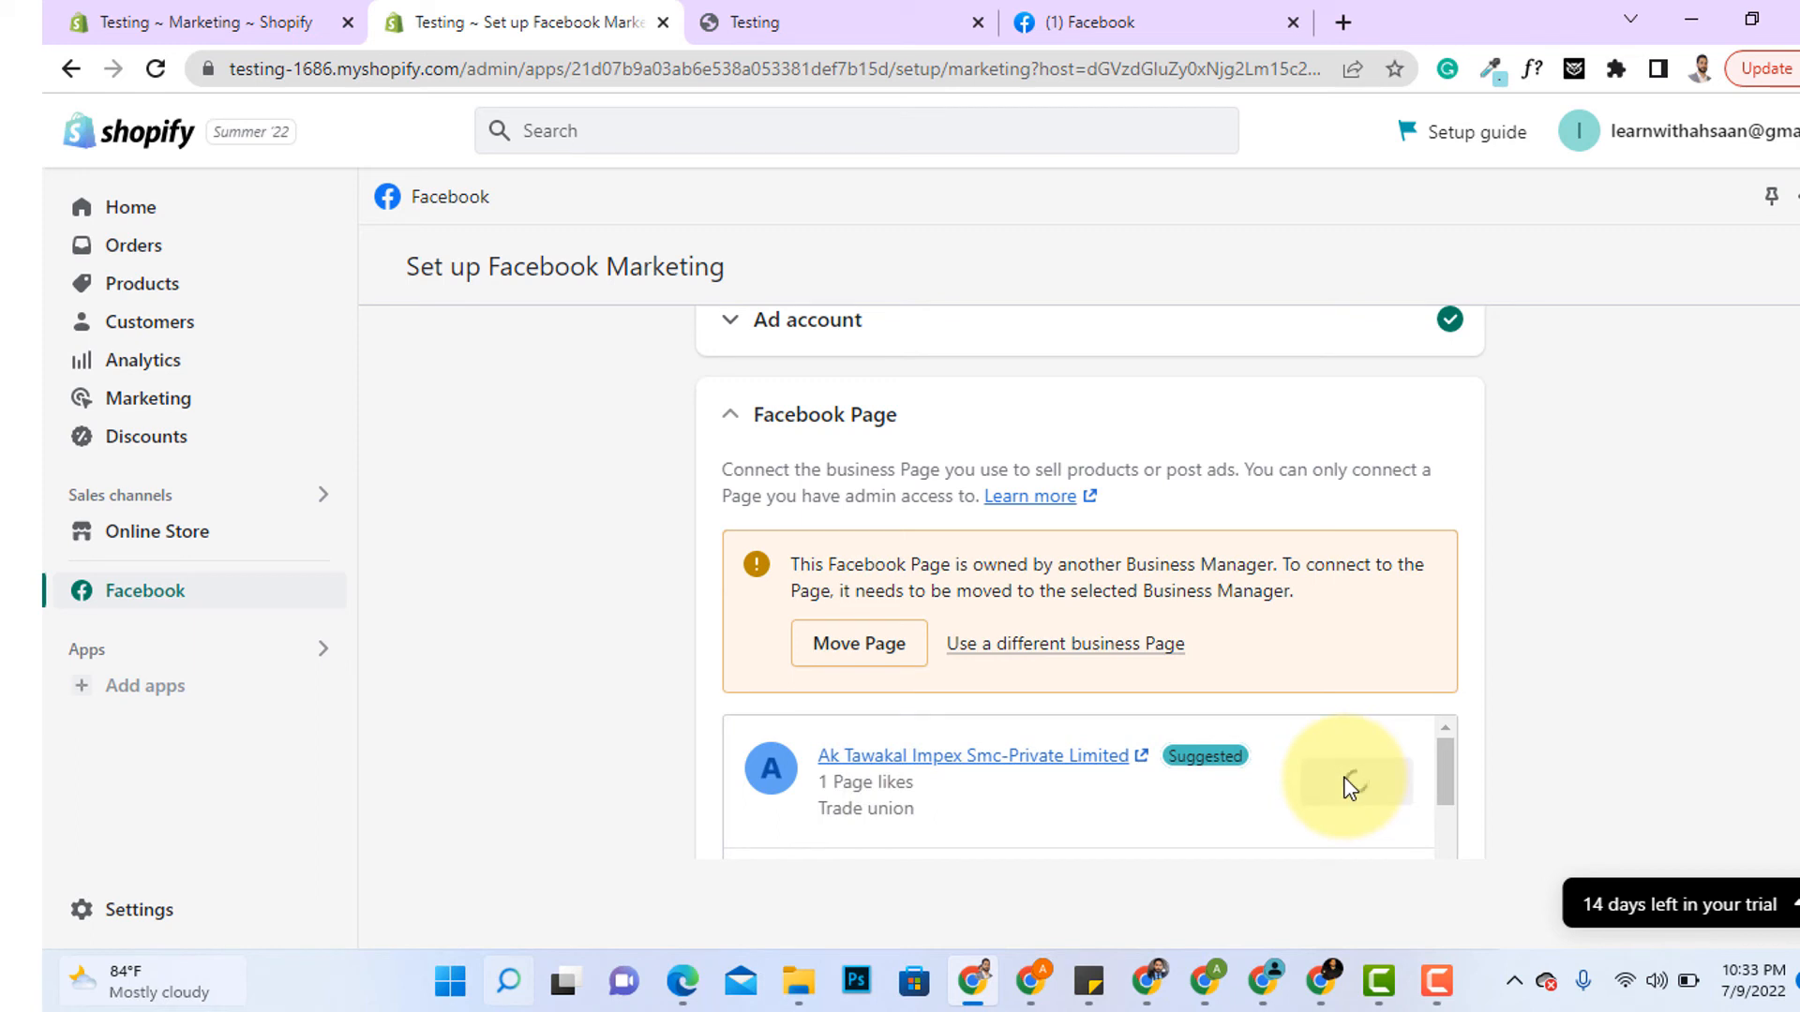
pyautogui.scroll(-1, 1490, 651)
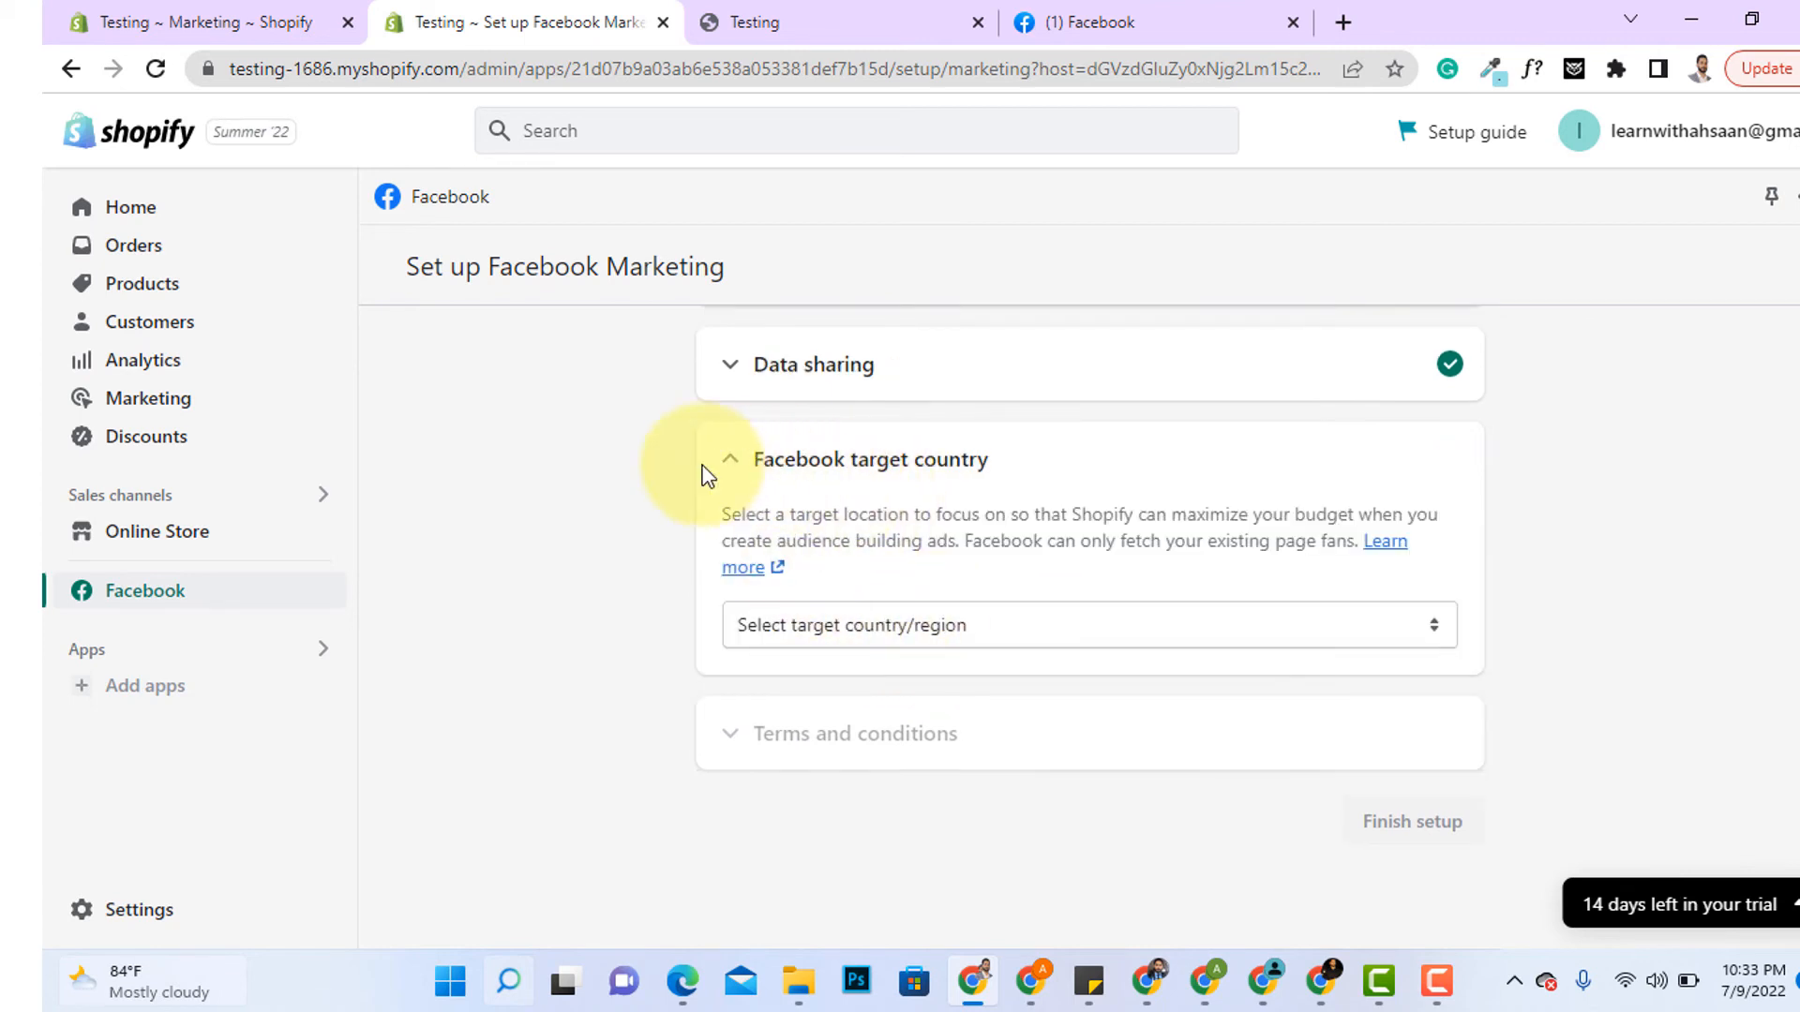
# - Set the target country/region to United States
pyautogui.click(975, 628)
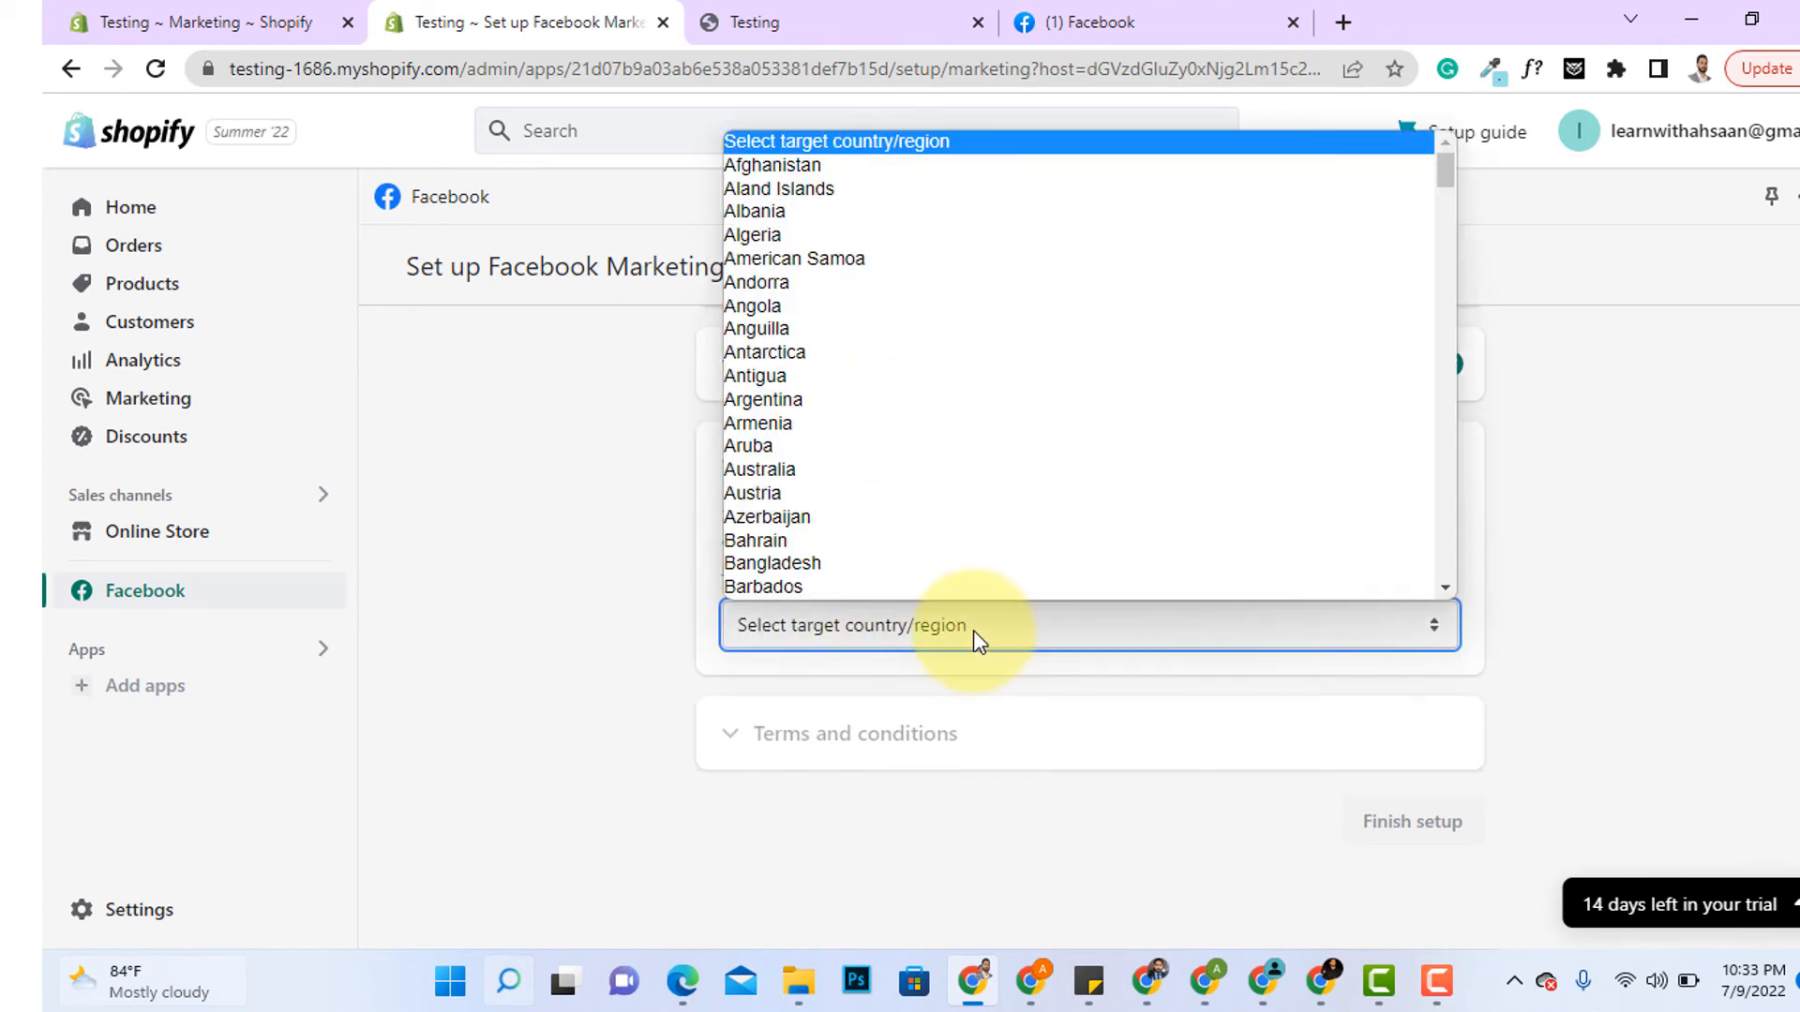
pyautogui.press('p')
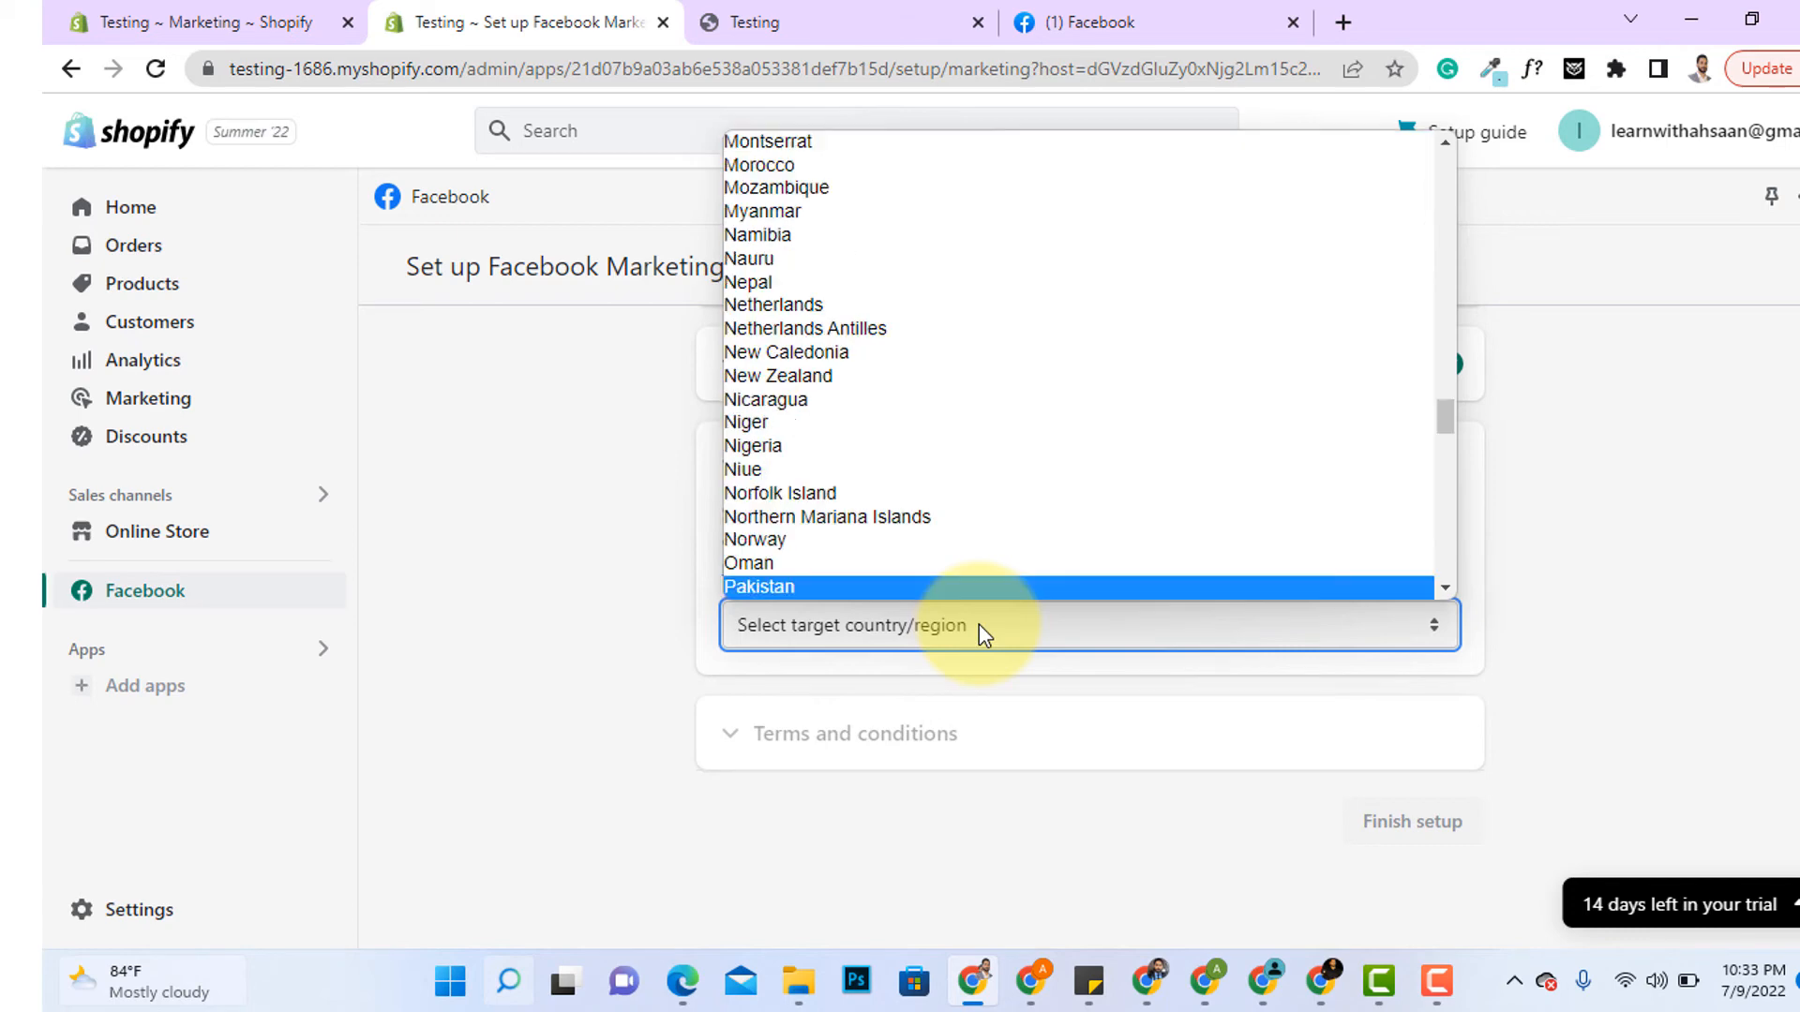
pyautogui.press('u')
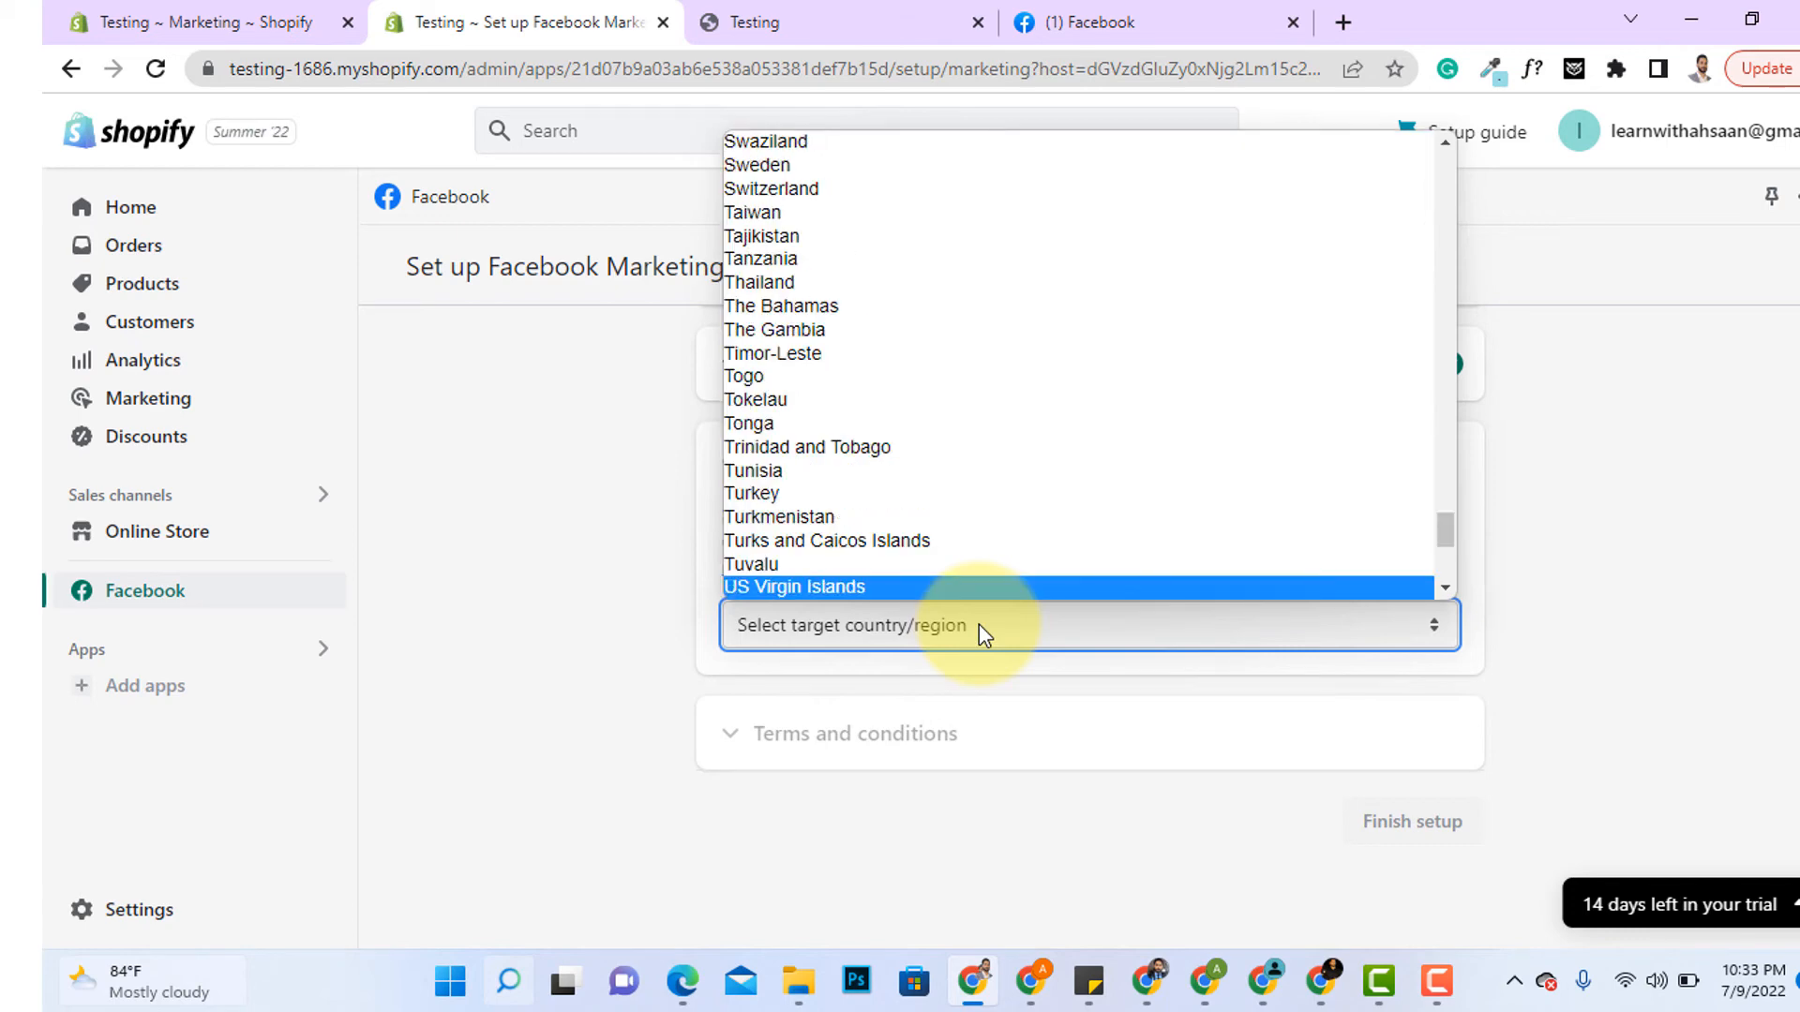
pyautogui.press('n')
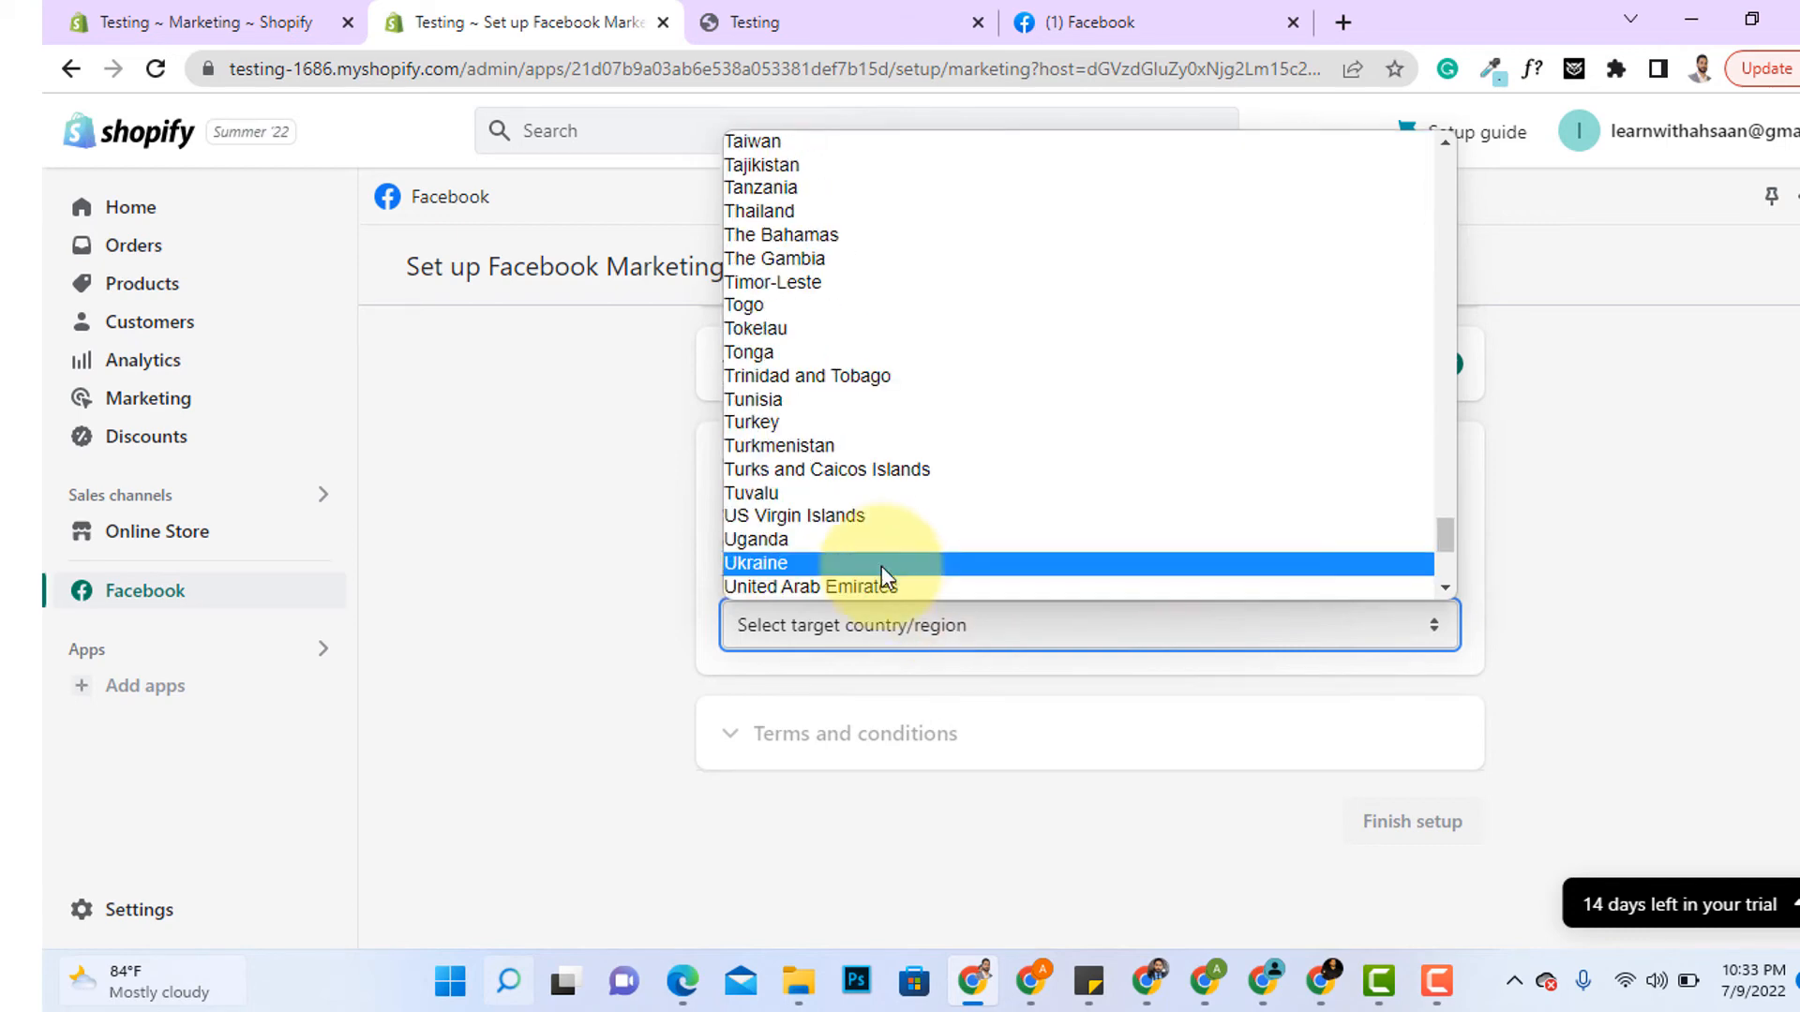
pyautogui.scroll(-3, 843, 563)
pyautogui.click(795, 369)
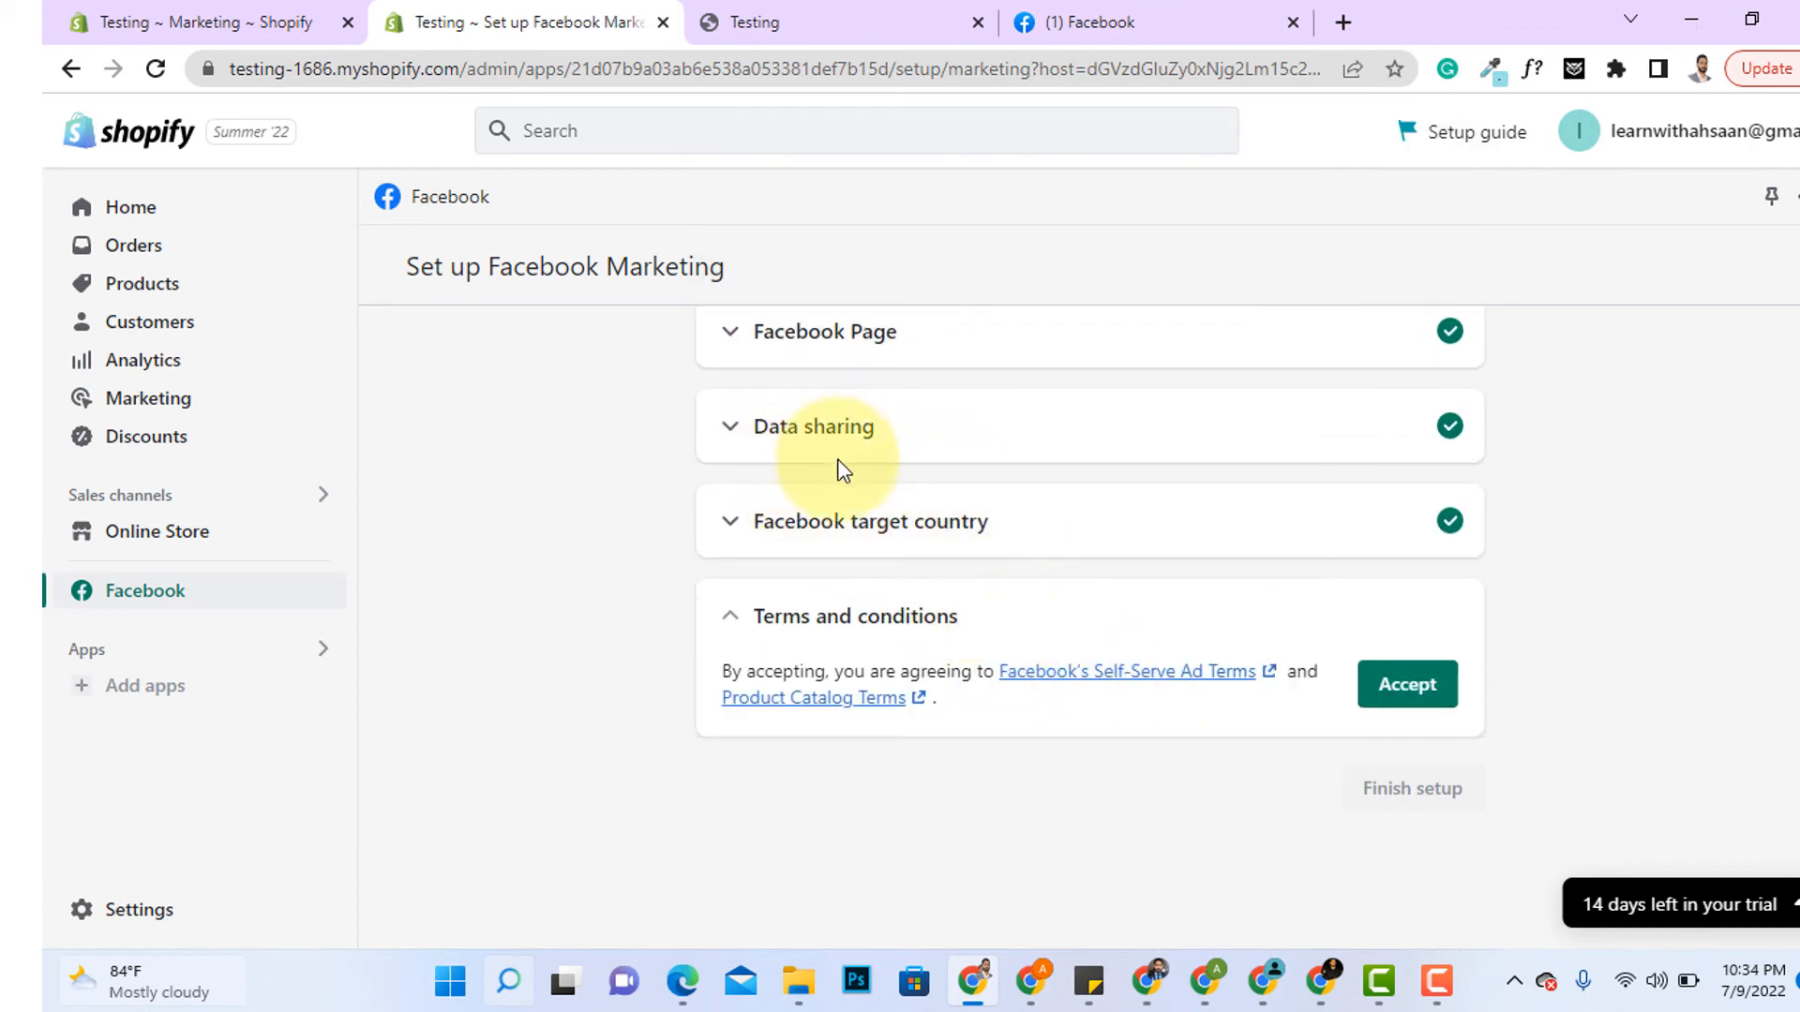
# - Choose Maximum data sharing and review the Ads Pixel for Shopify Facebook Ad name and ID
pyautogui.click(741, 441)
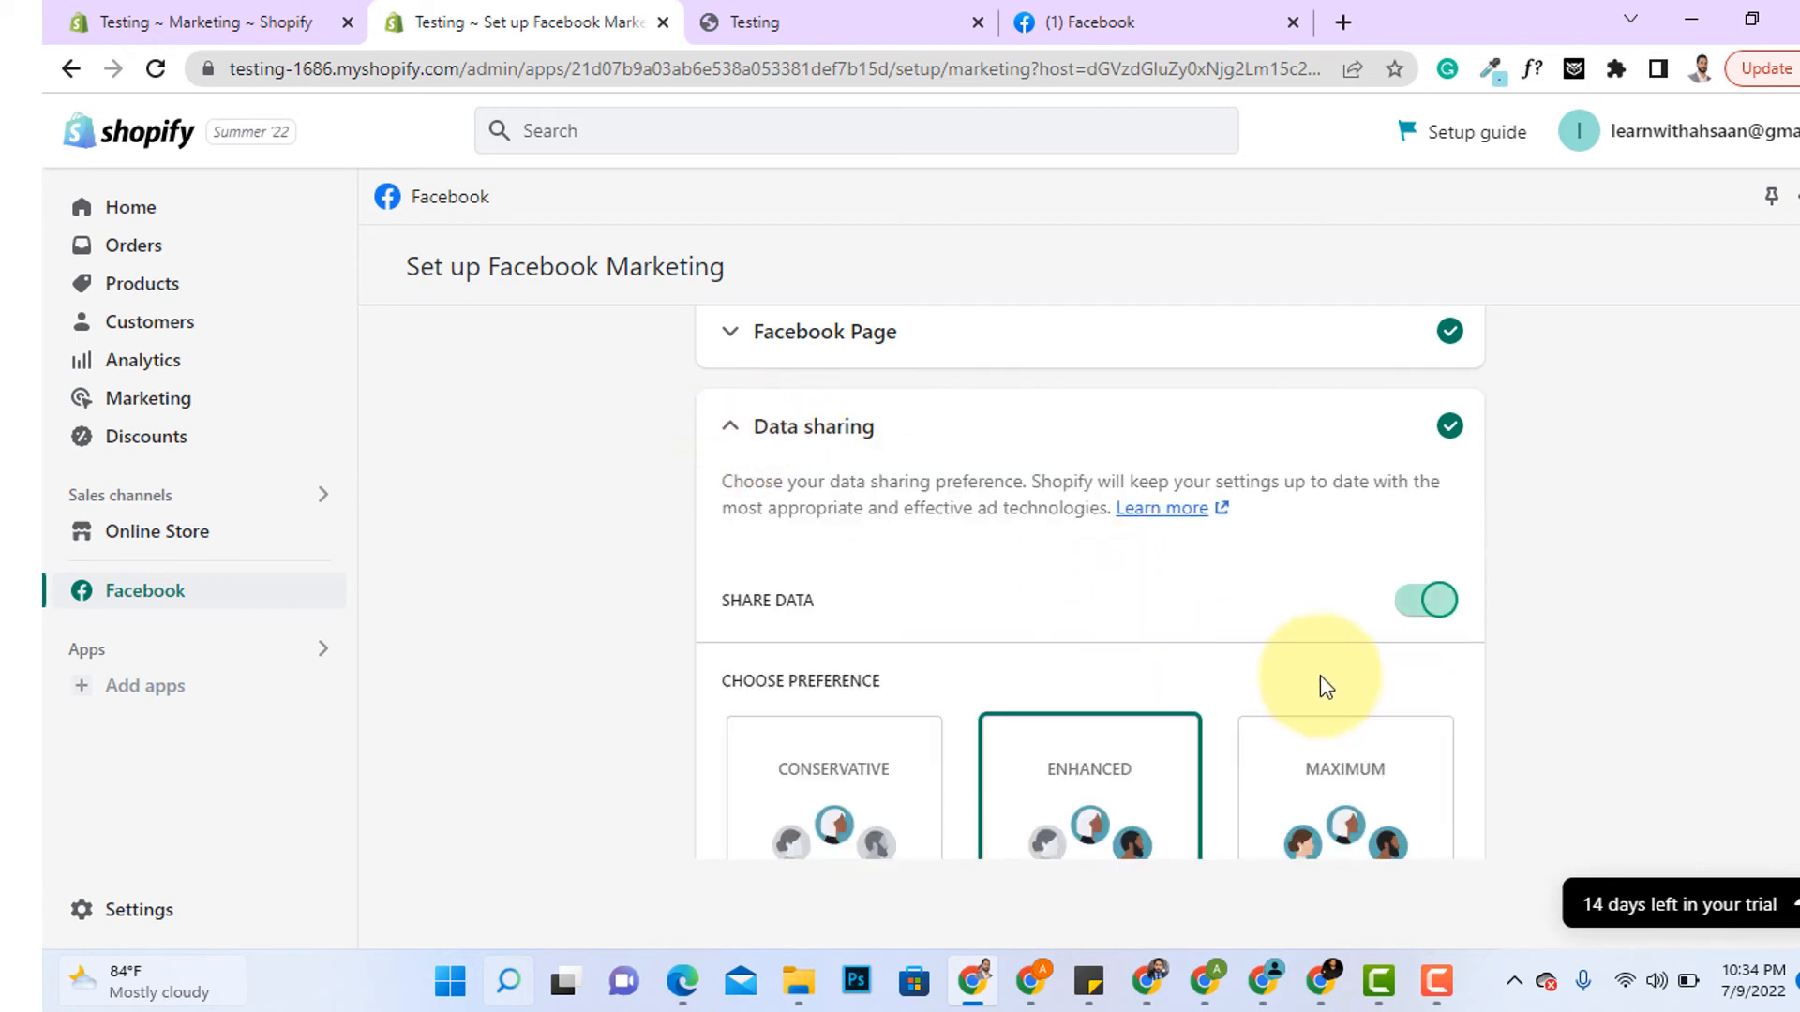
pyautogui.scroll(-1, 1320, 680)
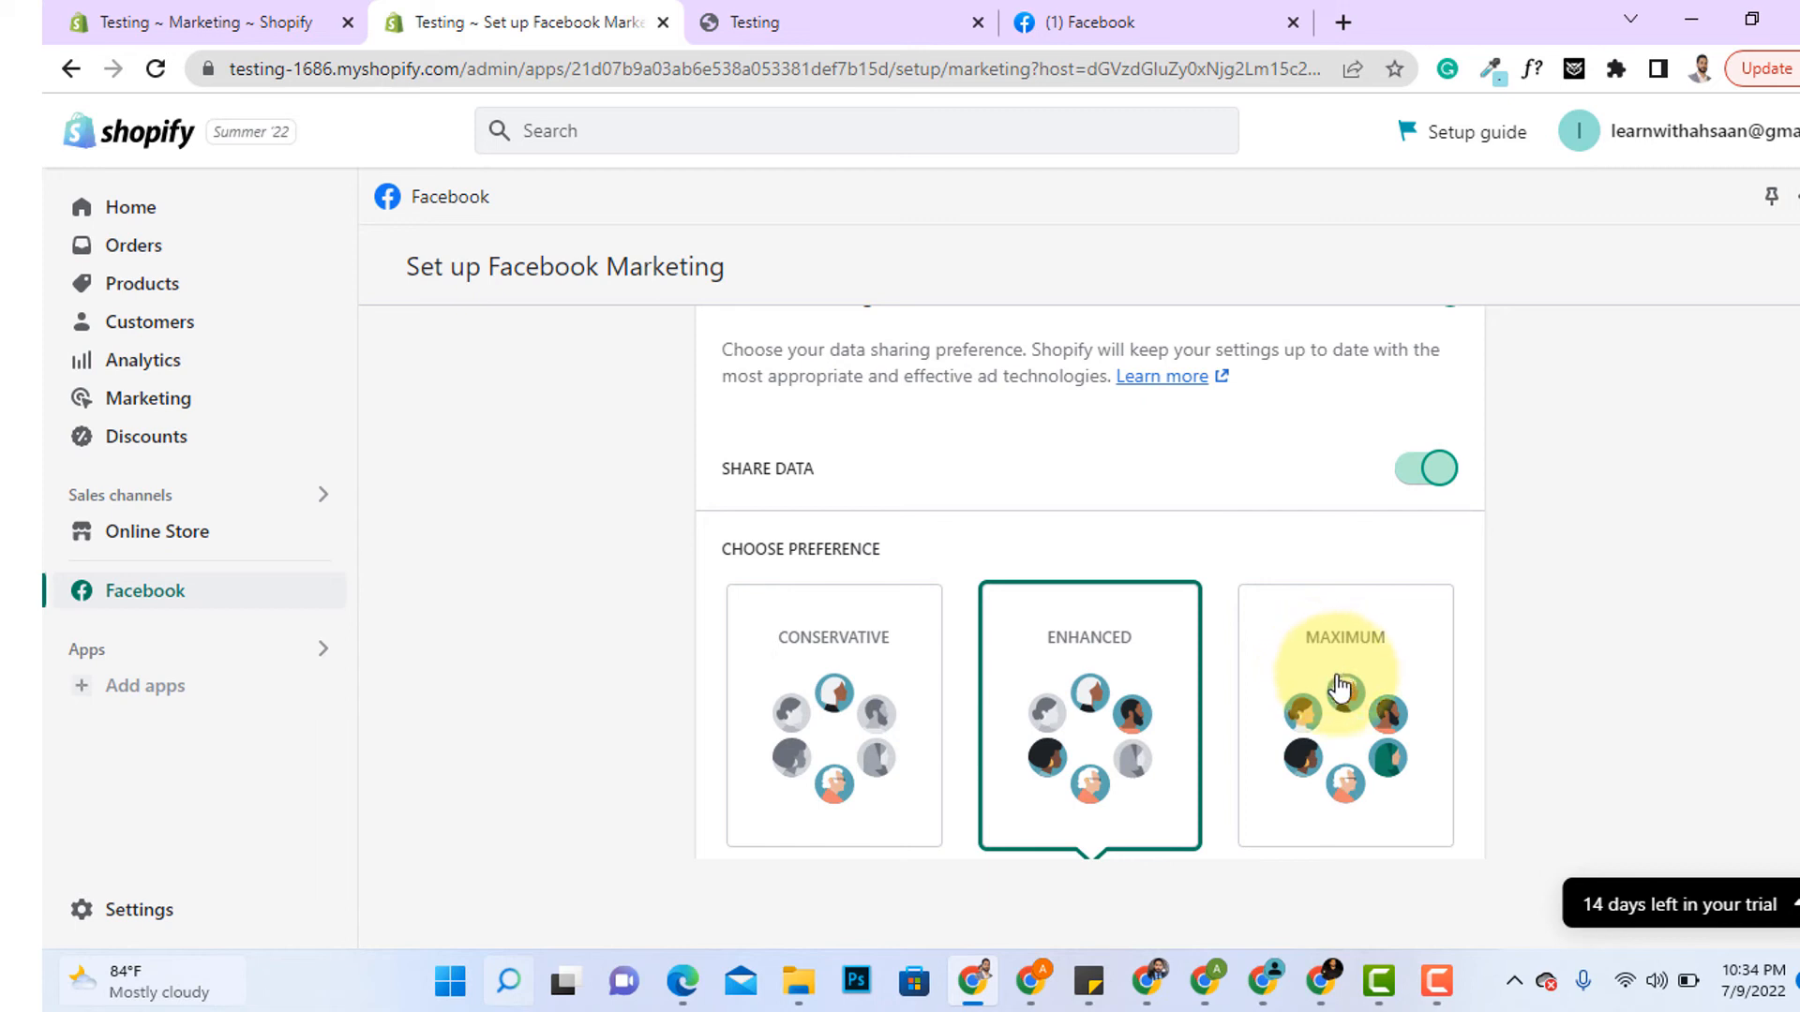
pyautogui.click(1368, 676)
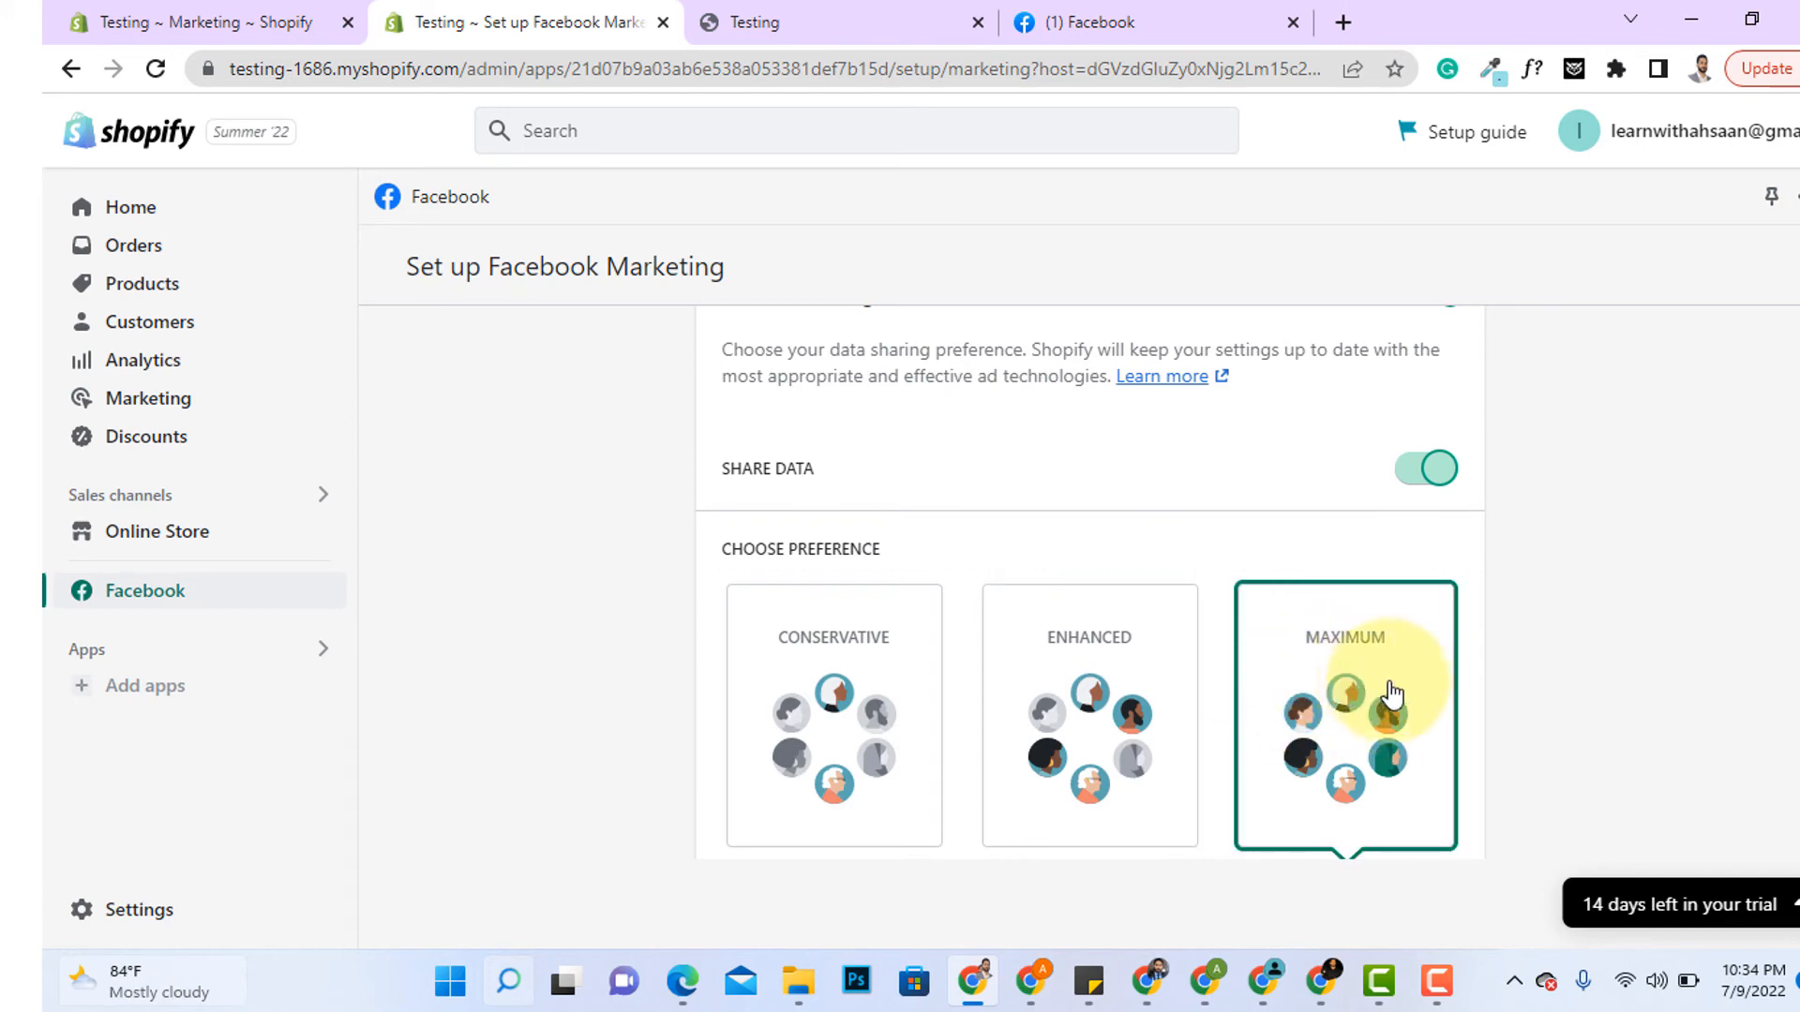
pyautogui.scroll(-3, 1467, 623)
pyautogui.scroll(-4, 1200, 622)
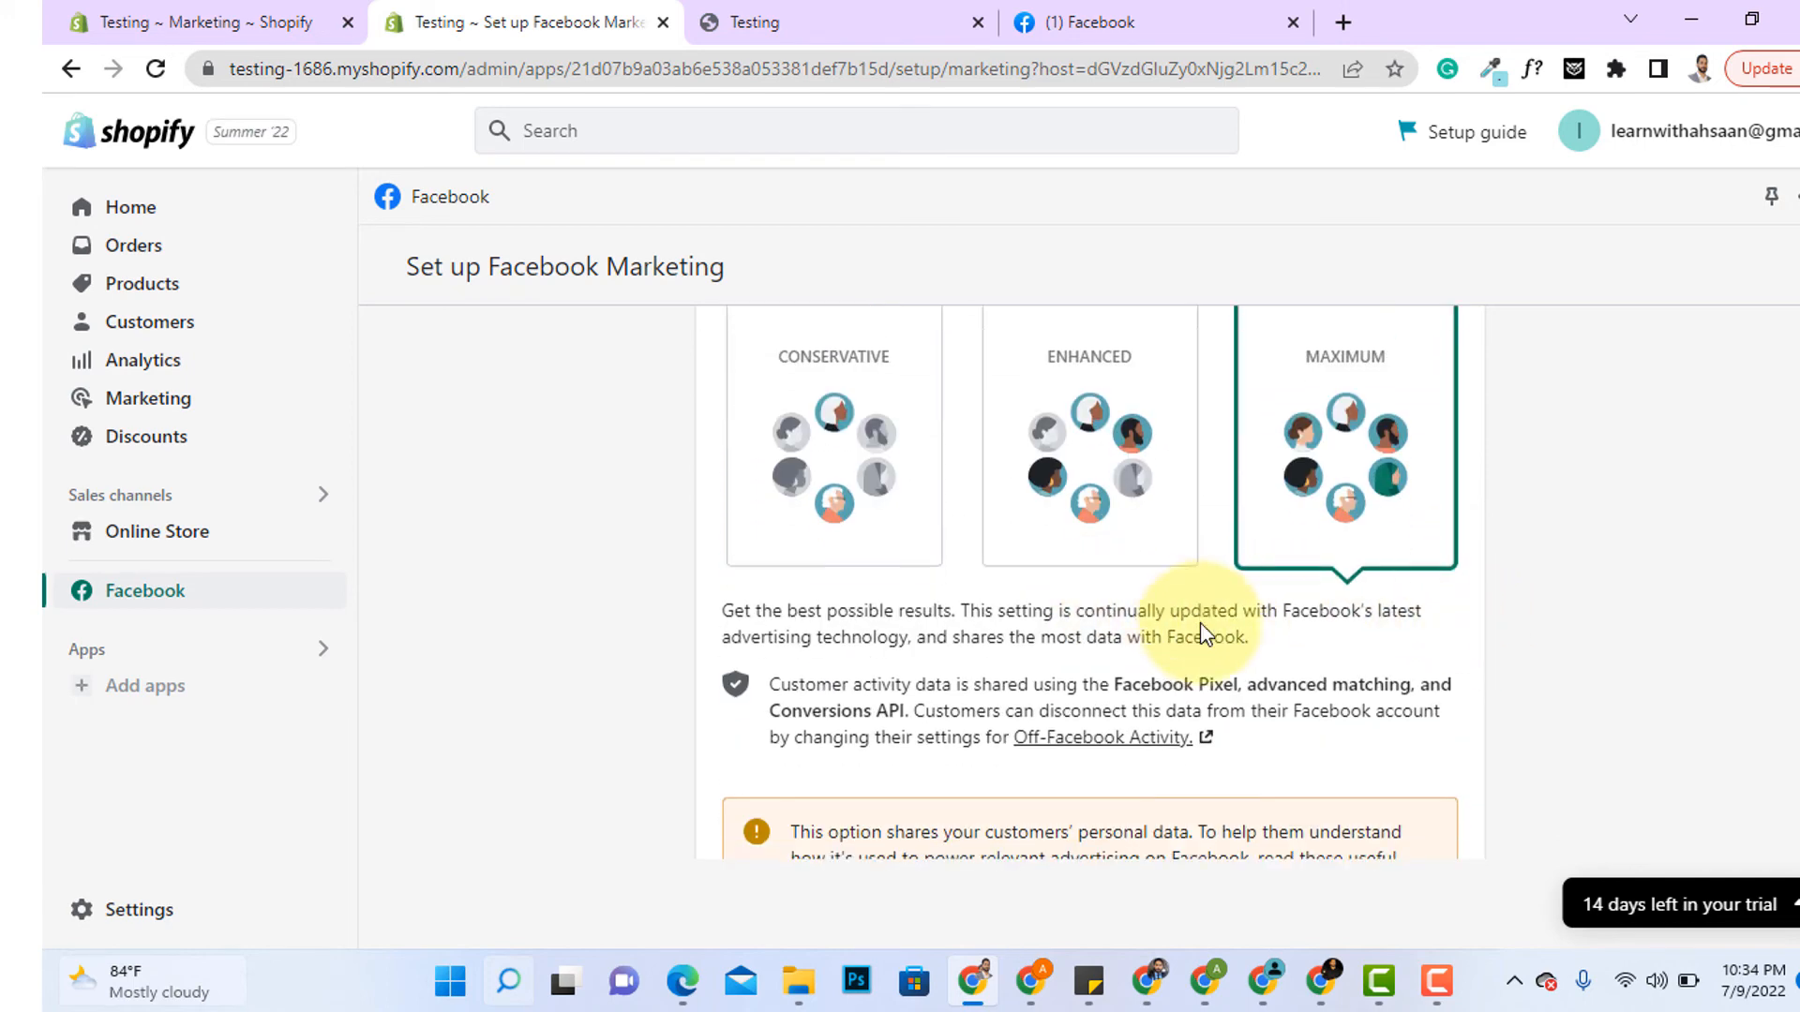
pyautogui.scroll(-3, 1218, 680)
pyautogui.scroll(1, 1238, 684)
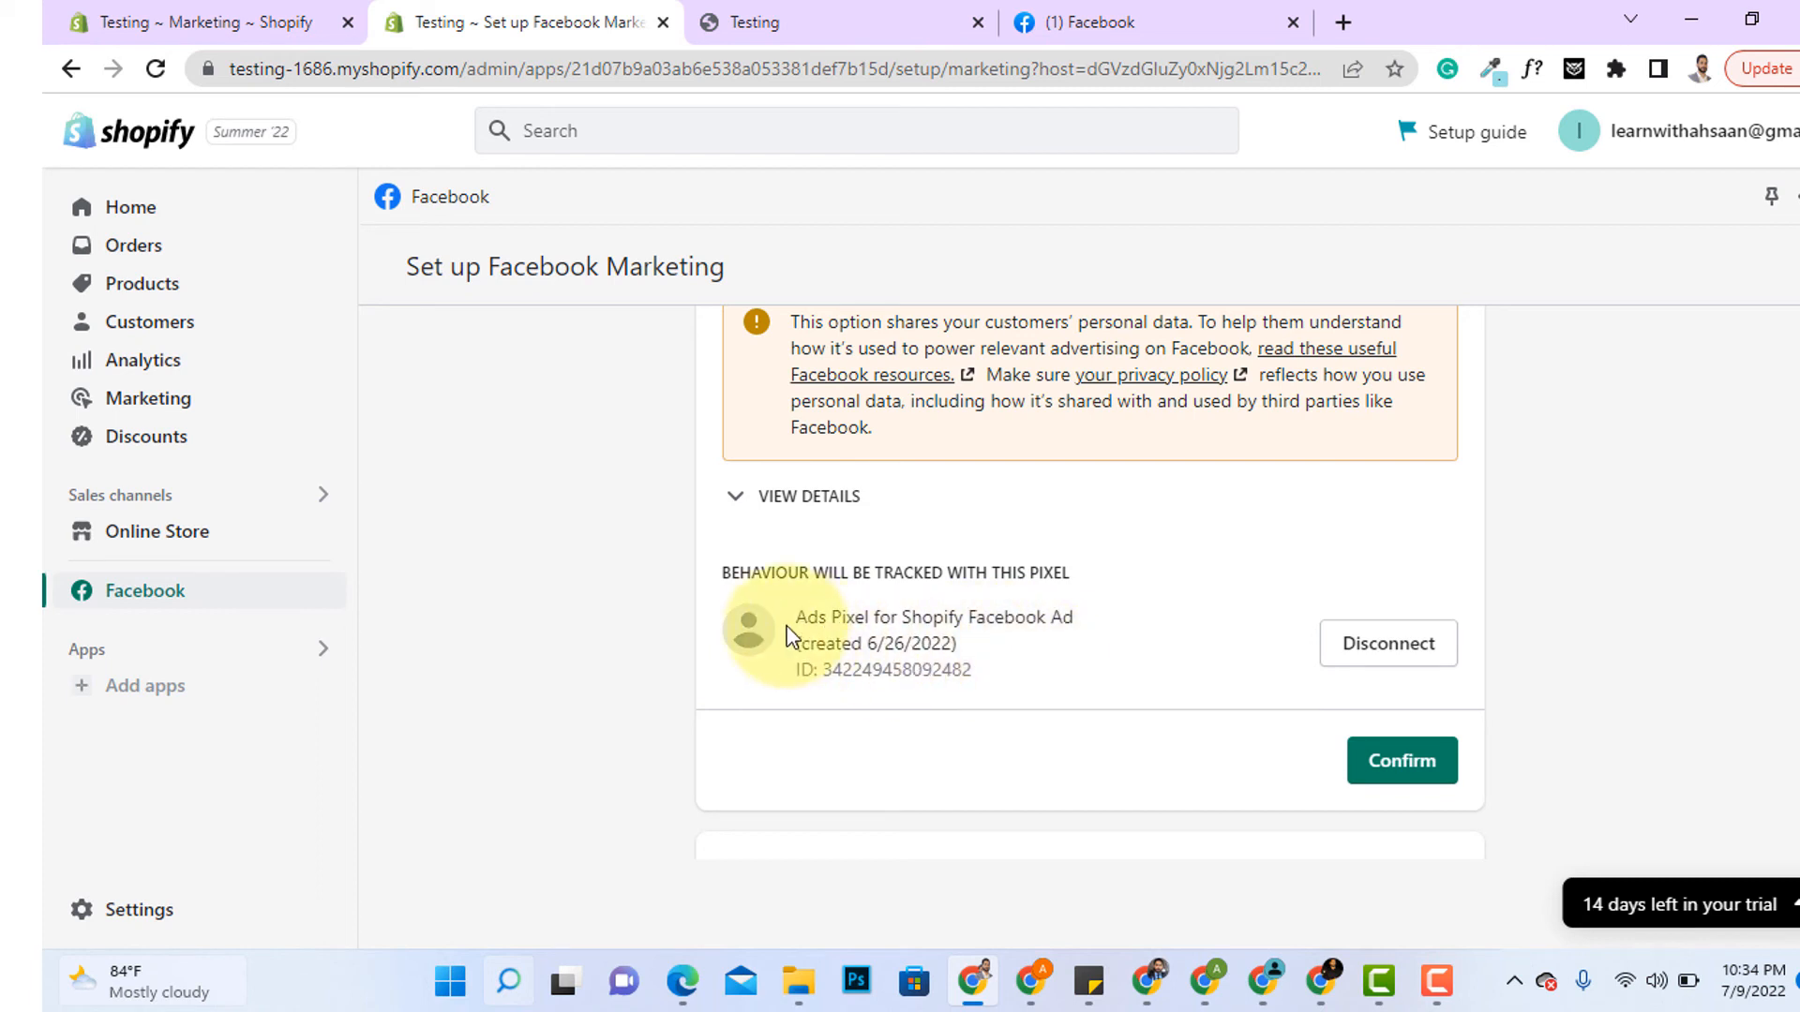
pyautogui.moveTo(795, 619); pyautogui.dragTo(966, 619)
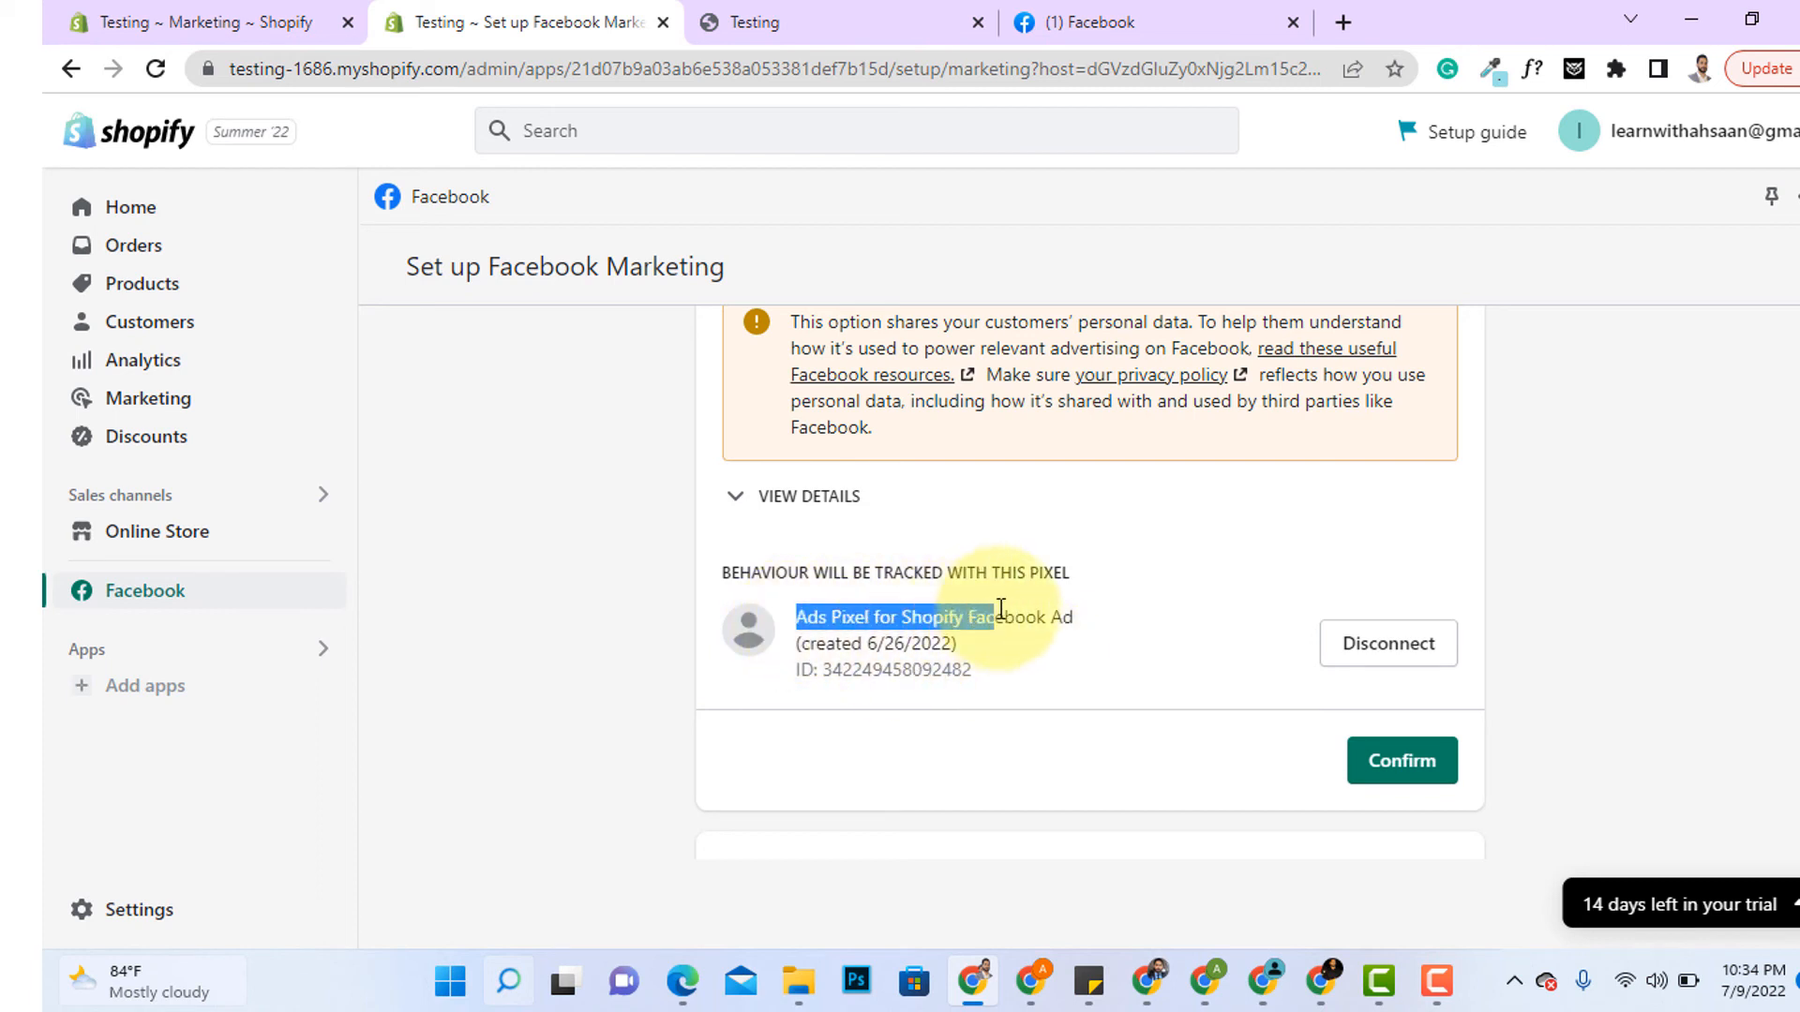
pyautogui.doubleClick(897, 670)
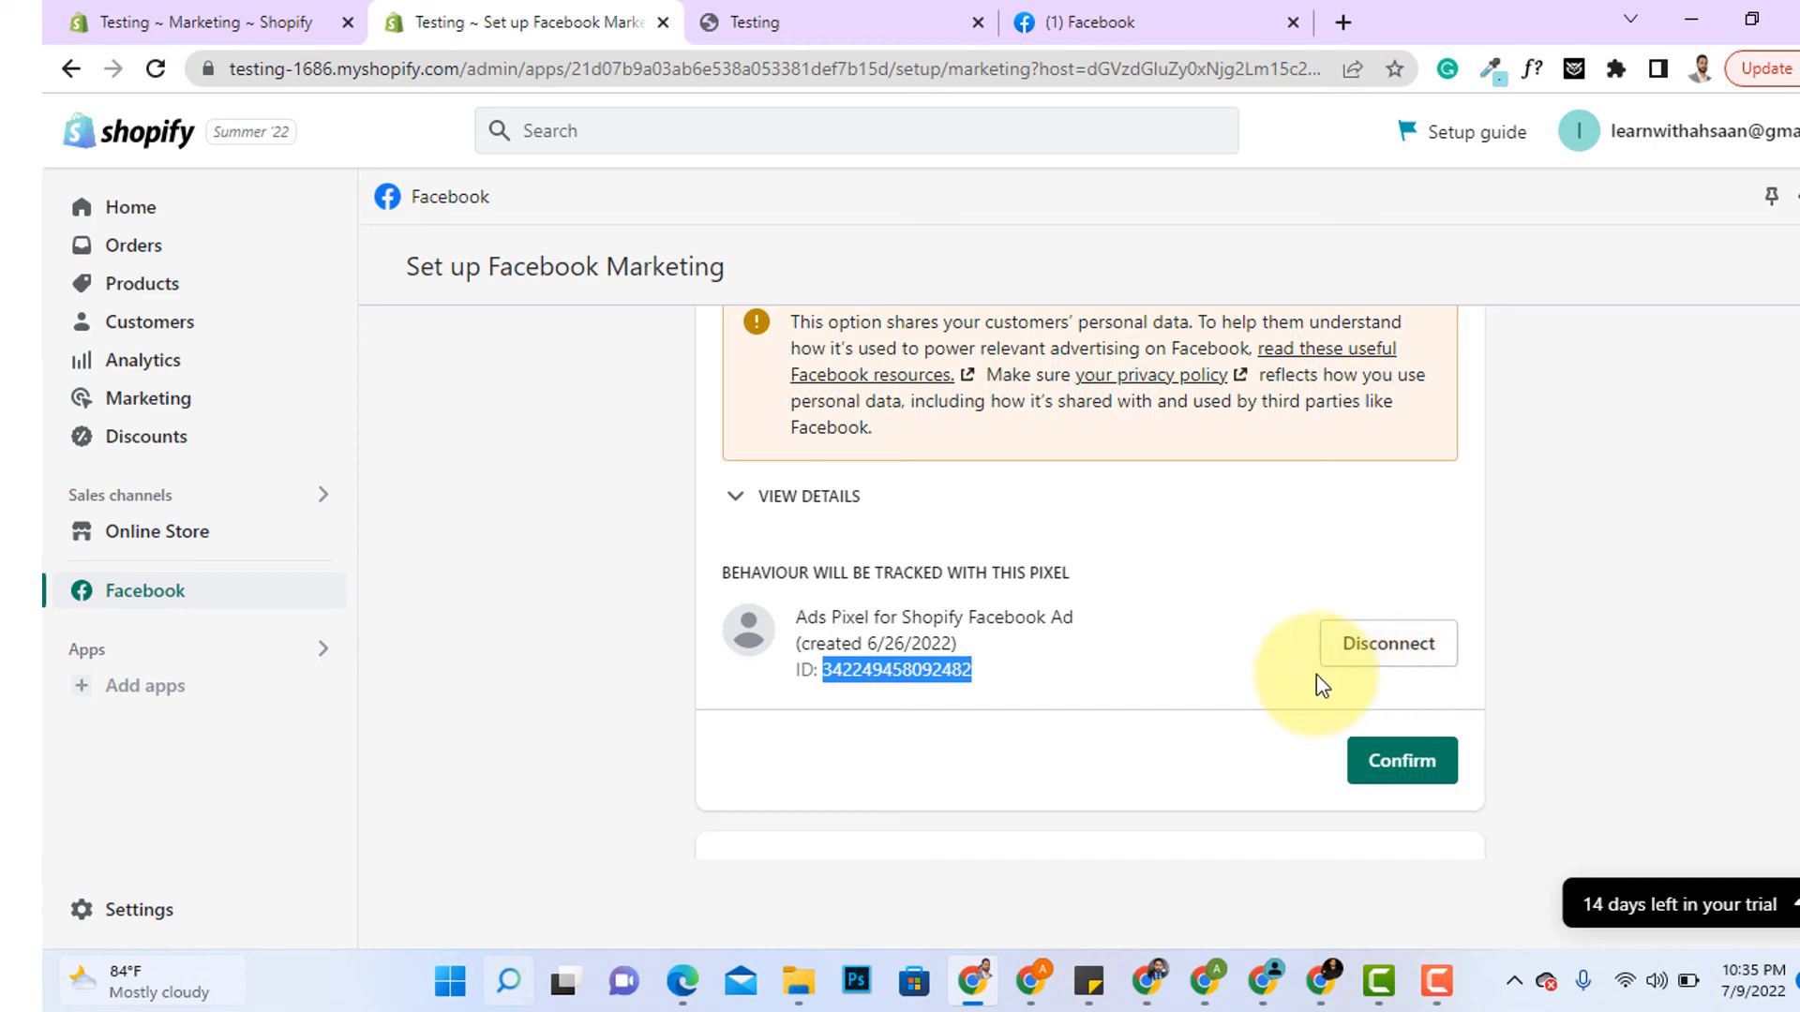
# - Disconnect the Ads Pixel for Shopify Facebook Ad and connect the Lucrative pixel (created 7/2/2022) instead
pyautogui.click(1387, 652)
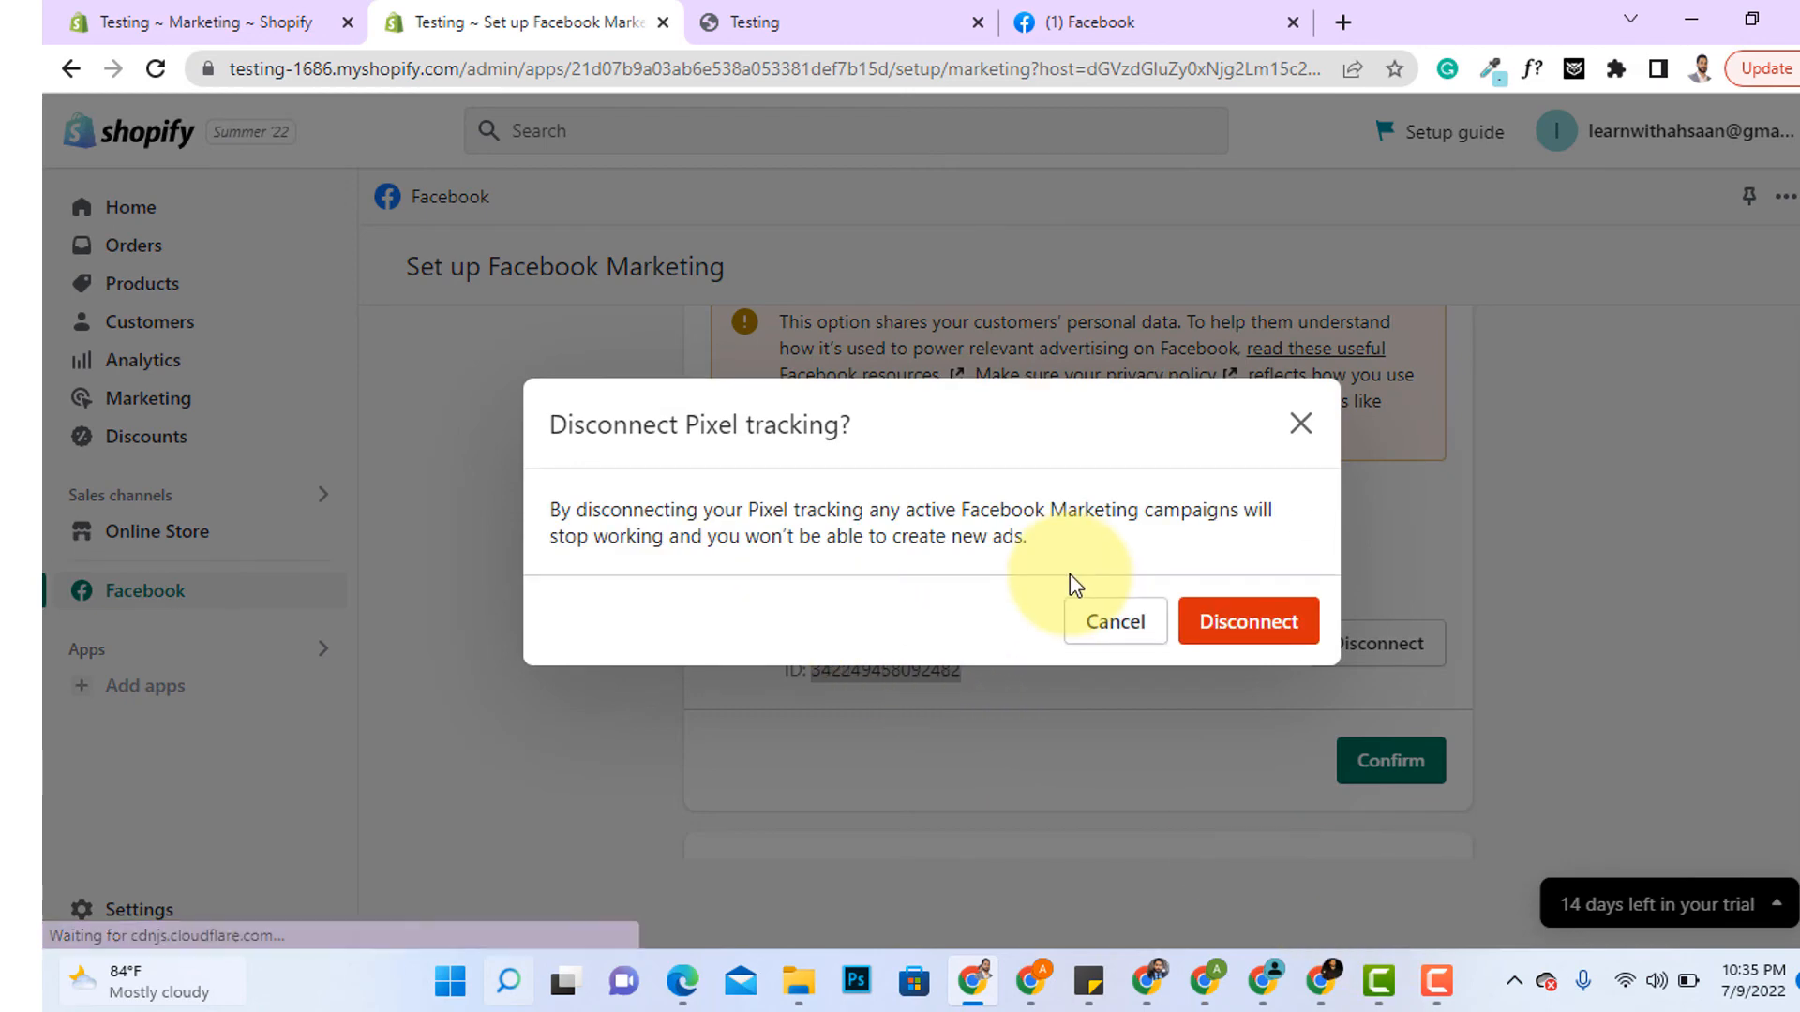
pyautogui.click(1279, 628)
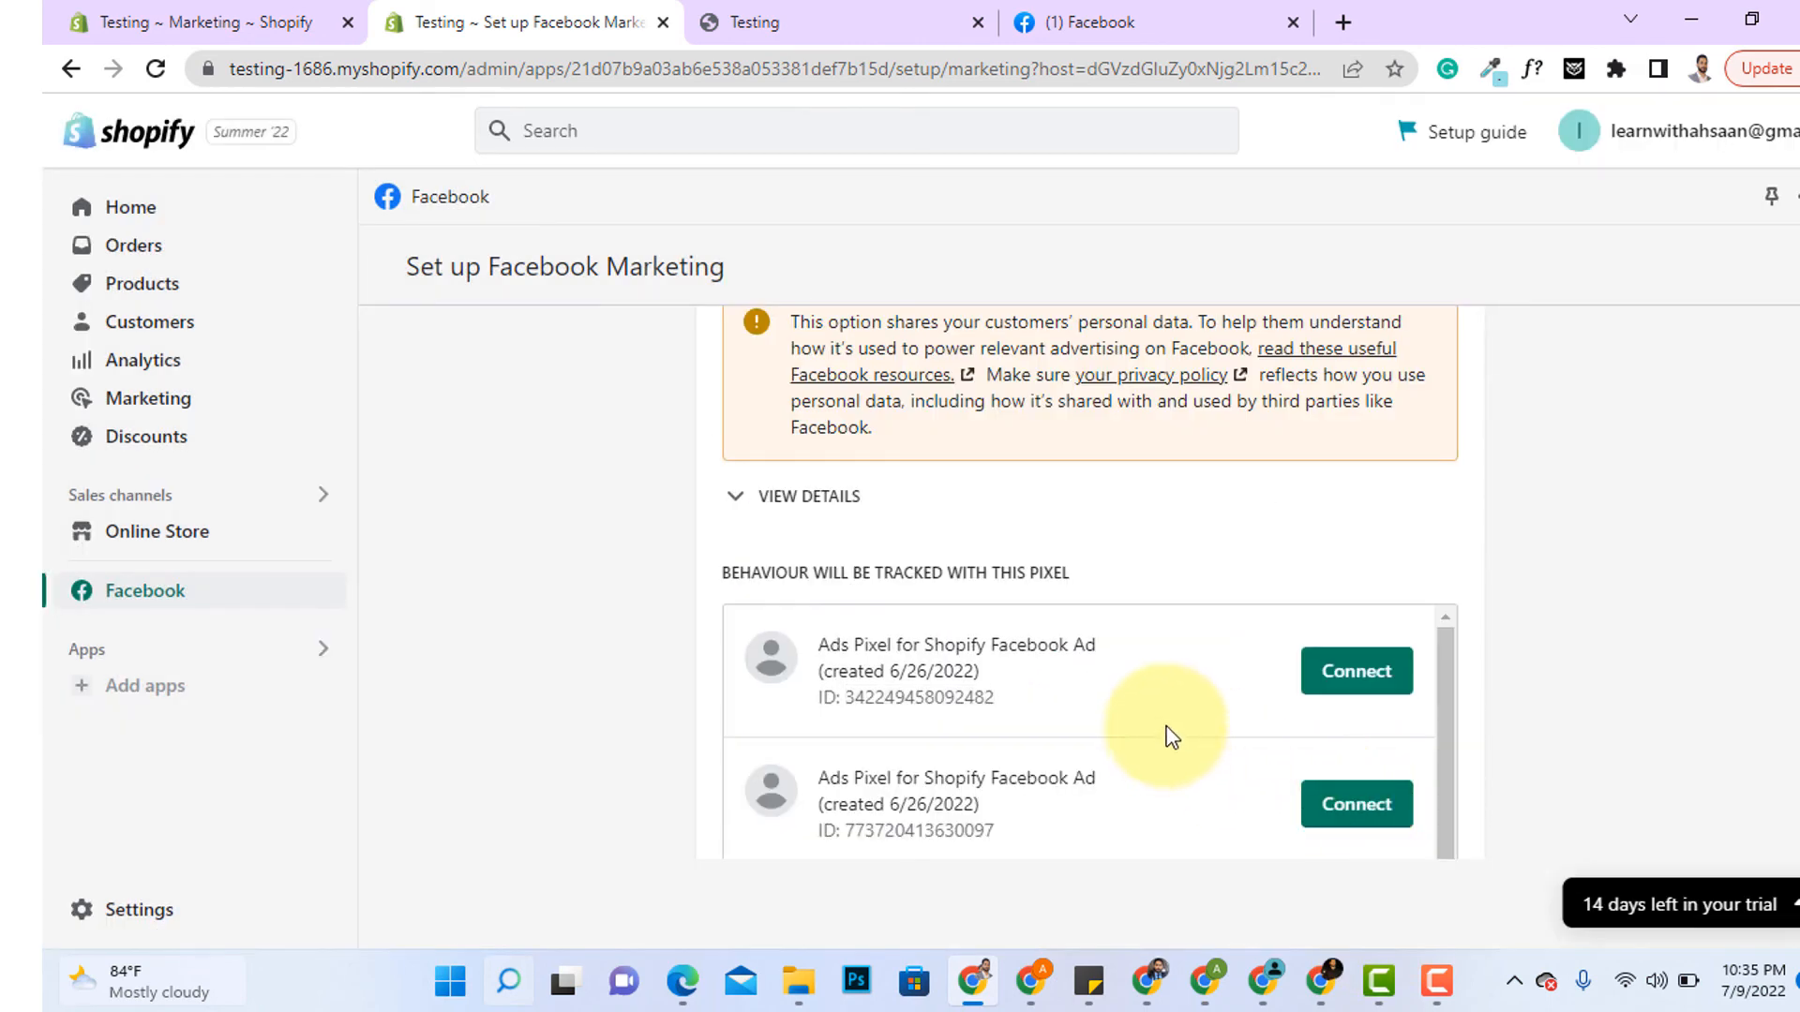
pyautogui.scroll(-5, 1181, 736)
pyautogui.scroll(2, 1214, 750)
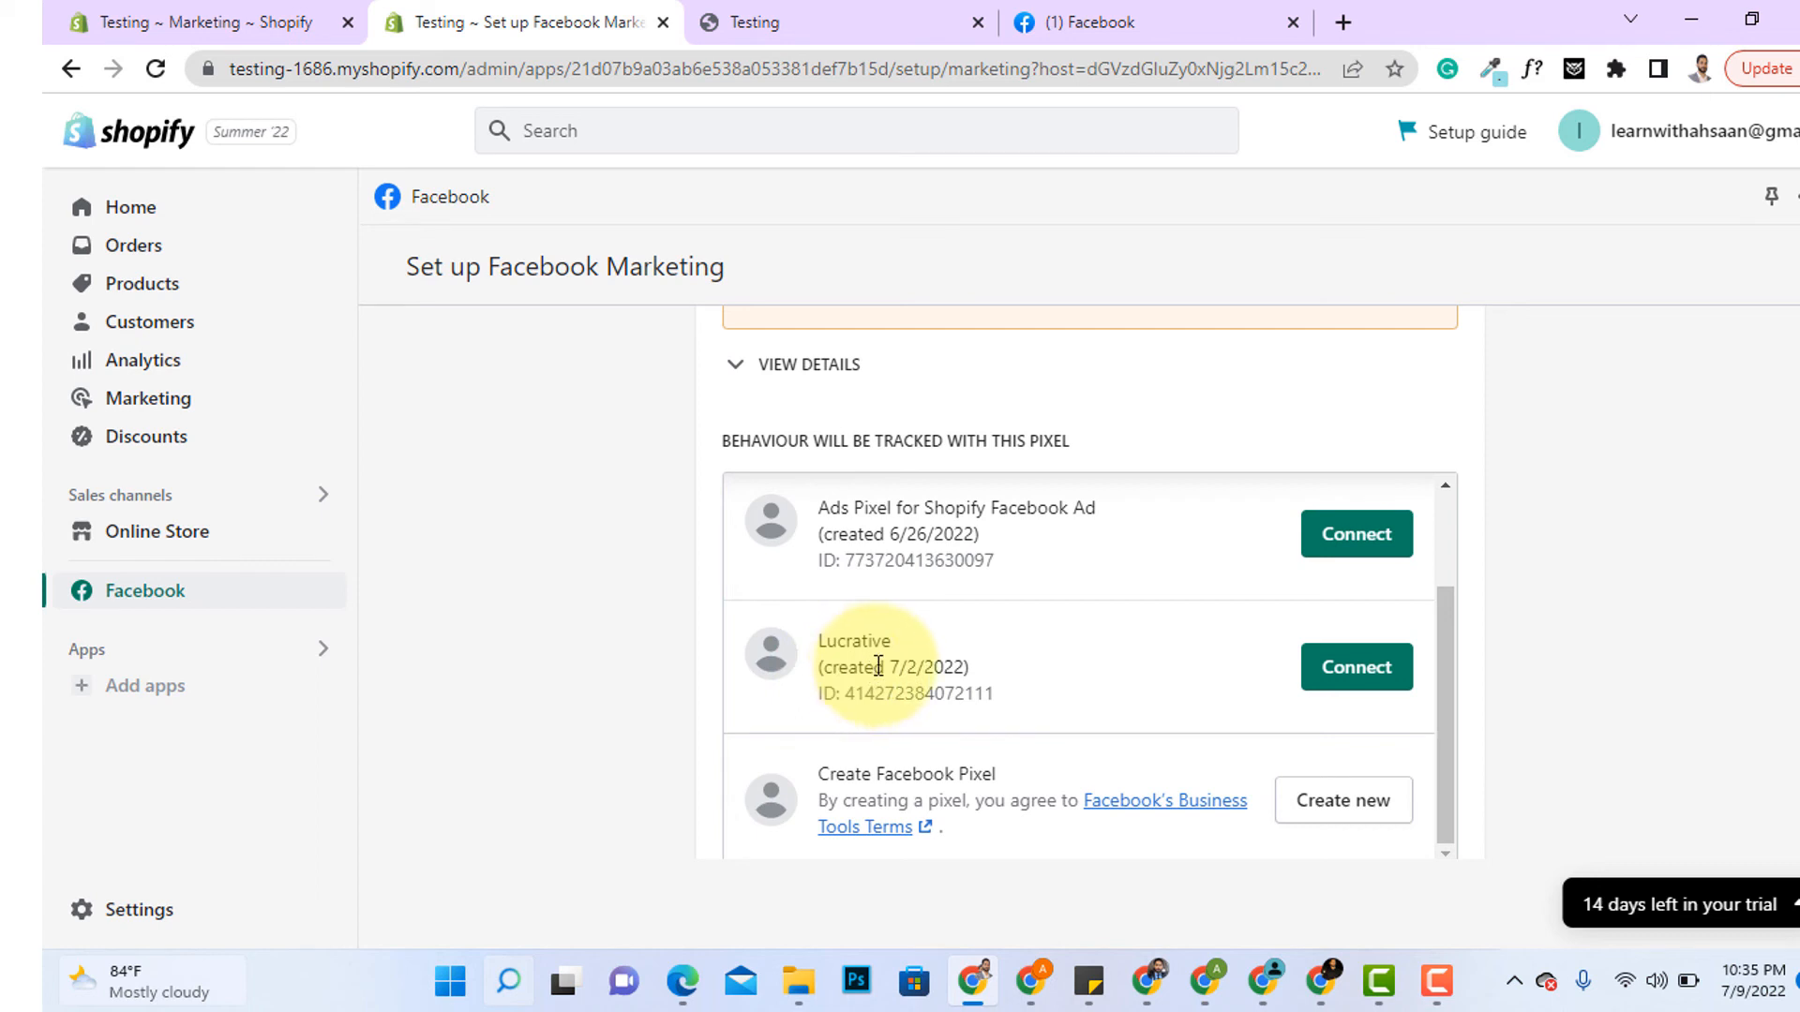
pyautogui.click(1331, 672)
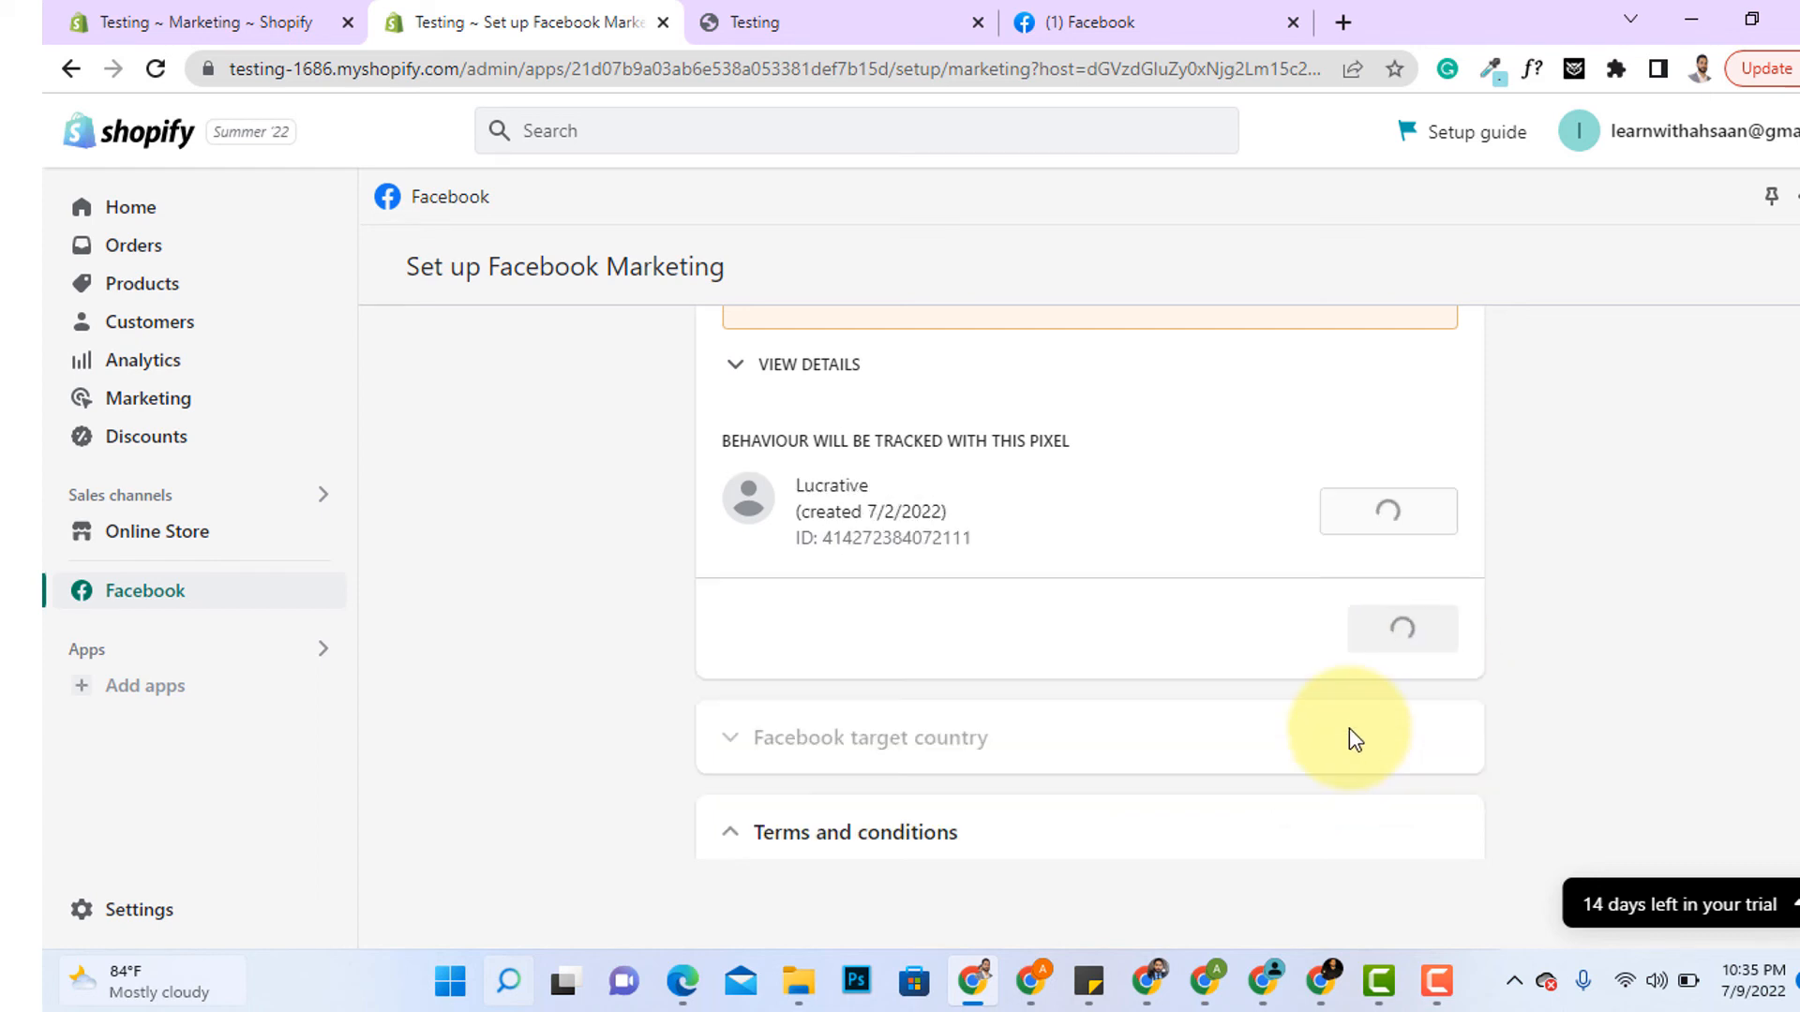
pyautogui.scroll(1, 980, 622)
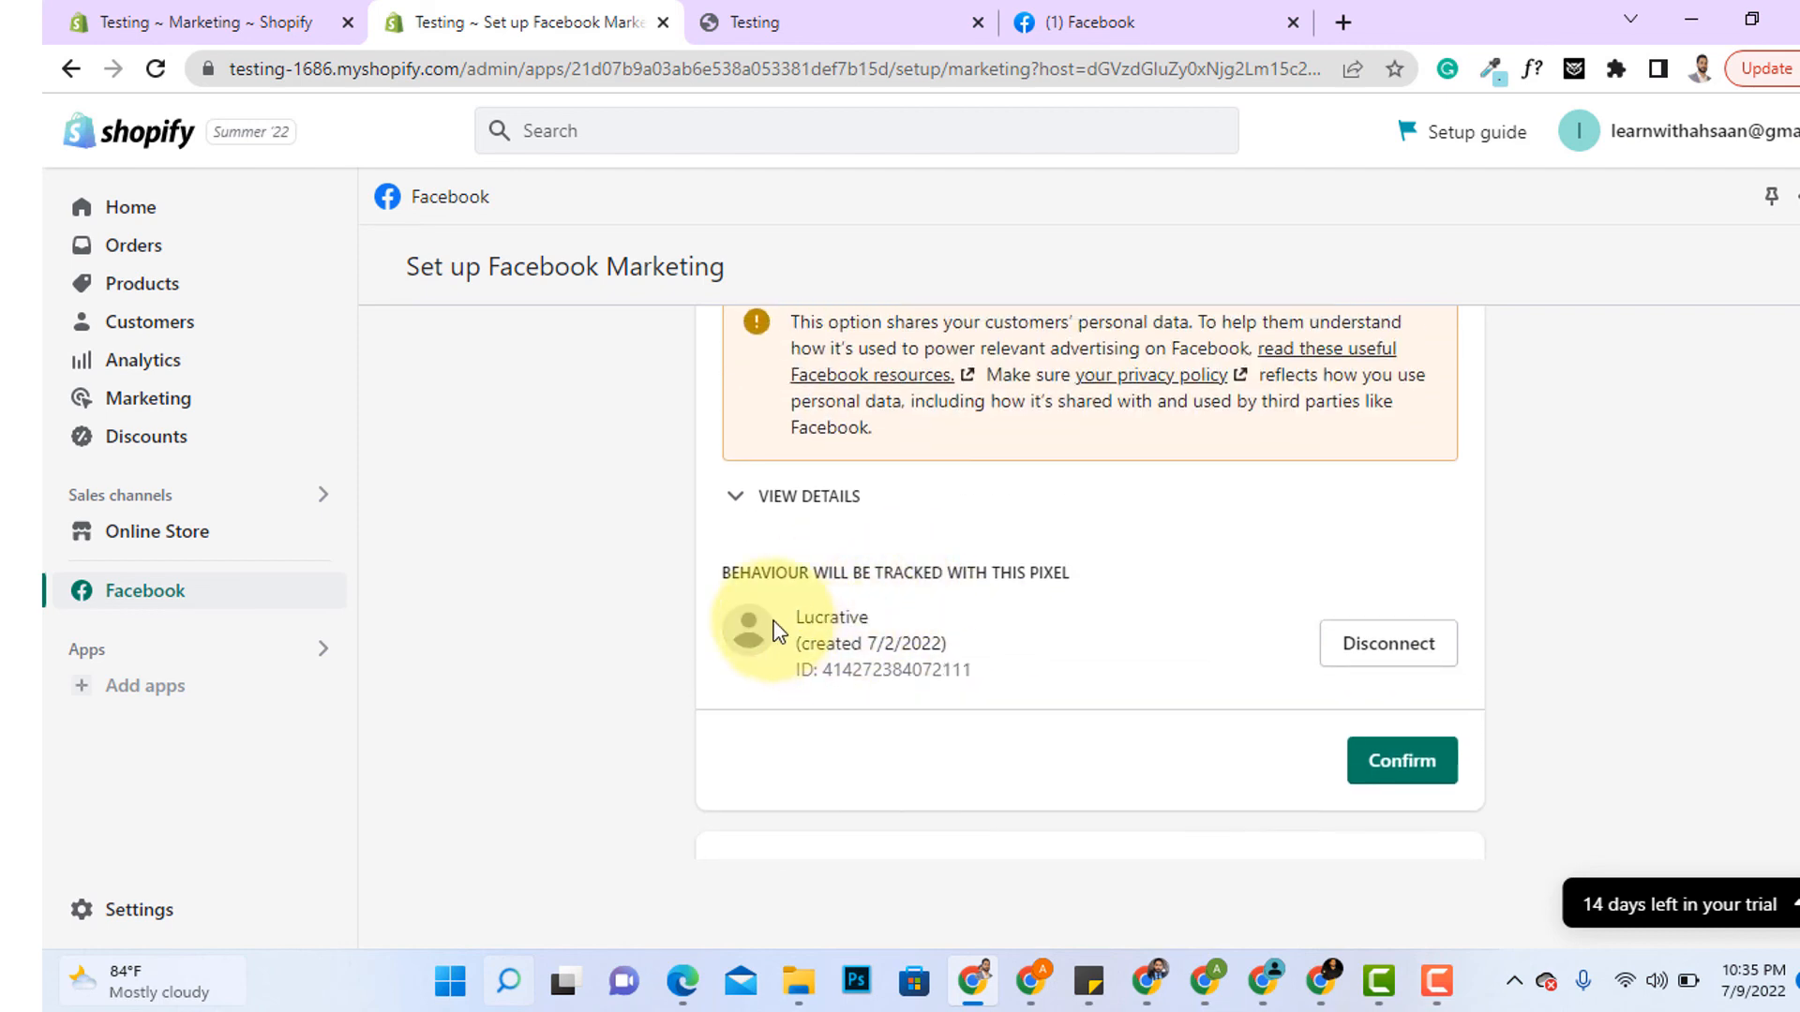
pyautogui.moveTo(794, 619); pyautogui.dragTo(868, 619)
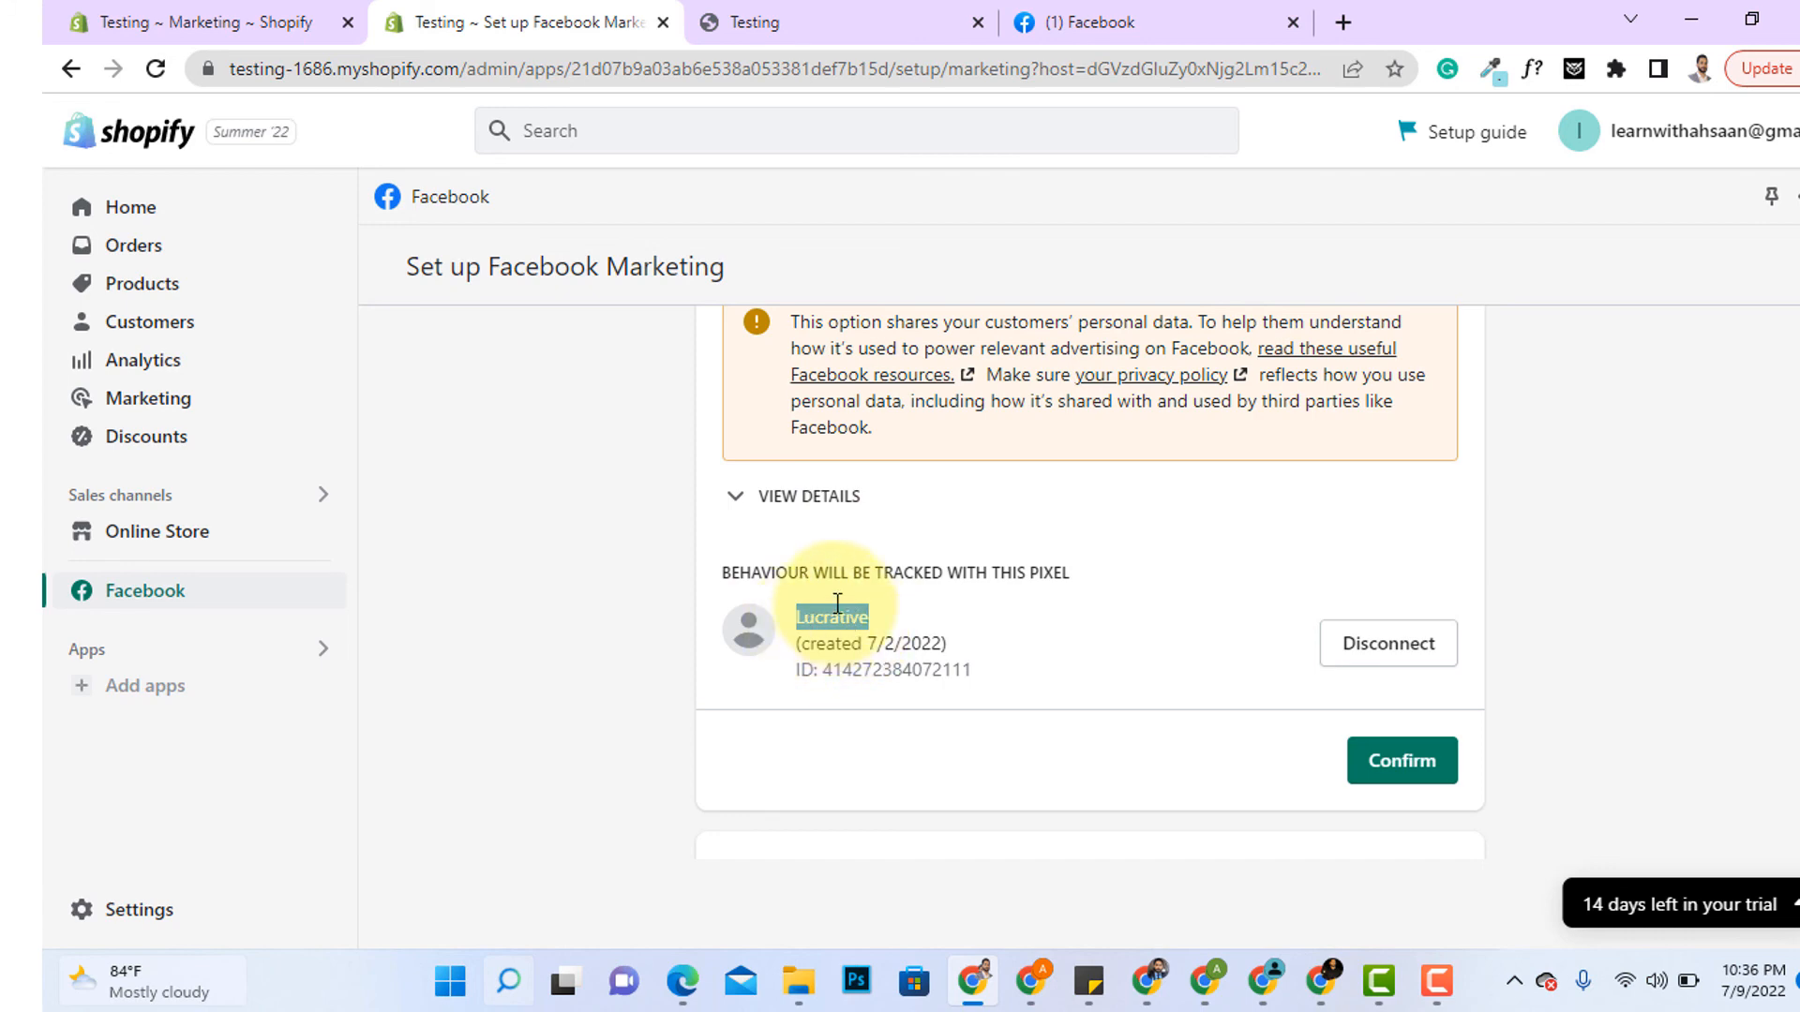
pyautogui.scroll(4, 940, 717)
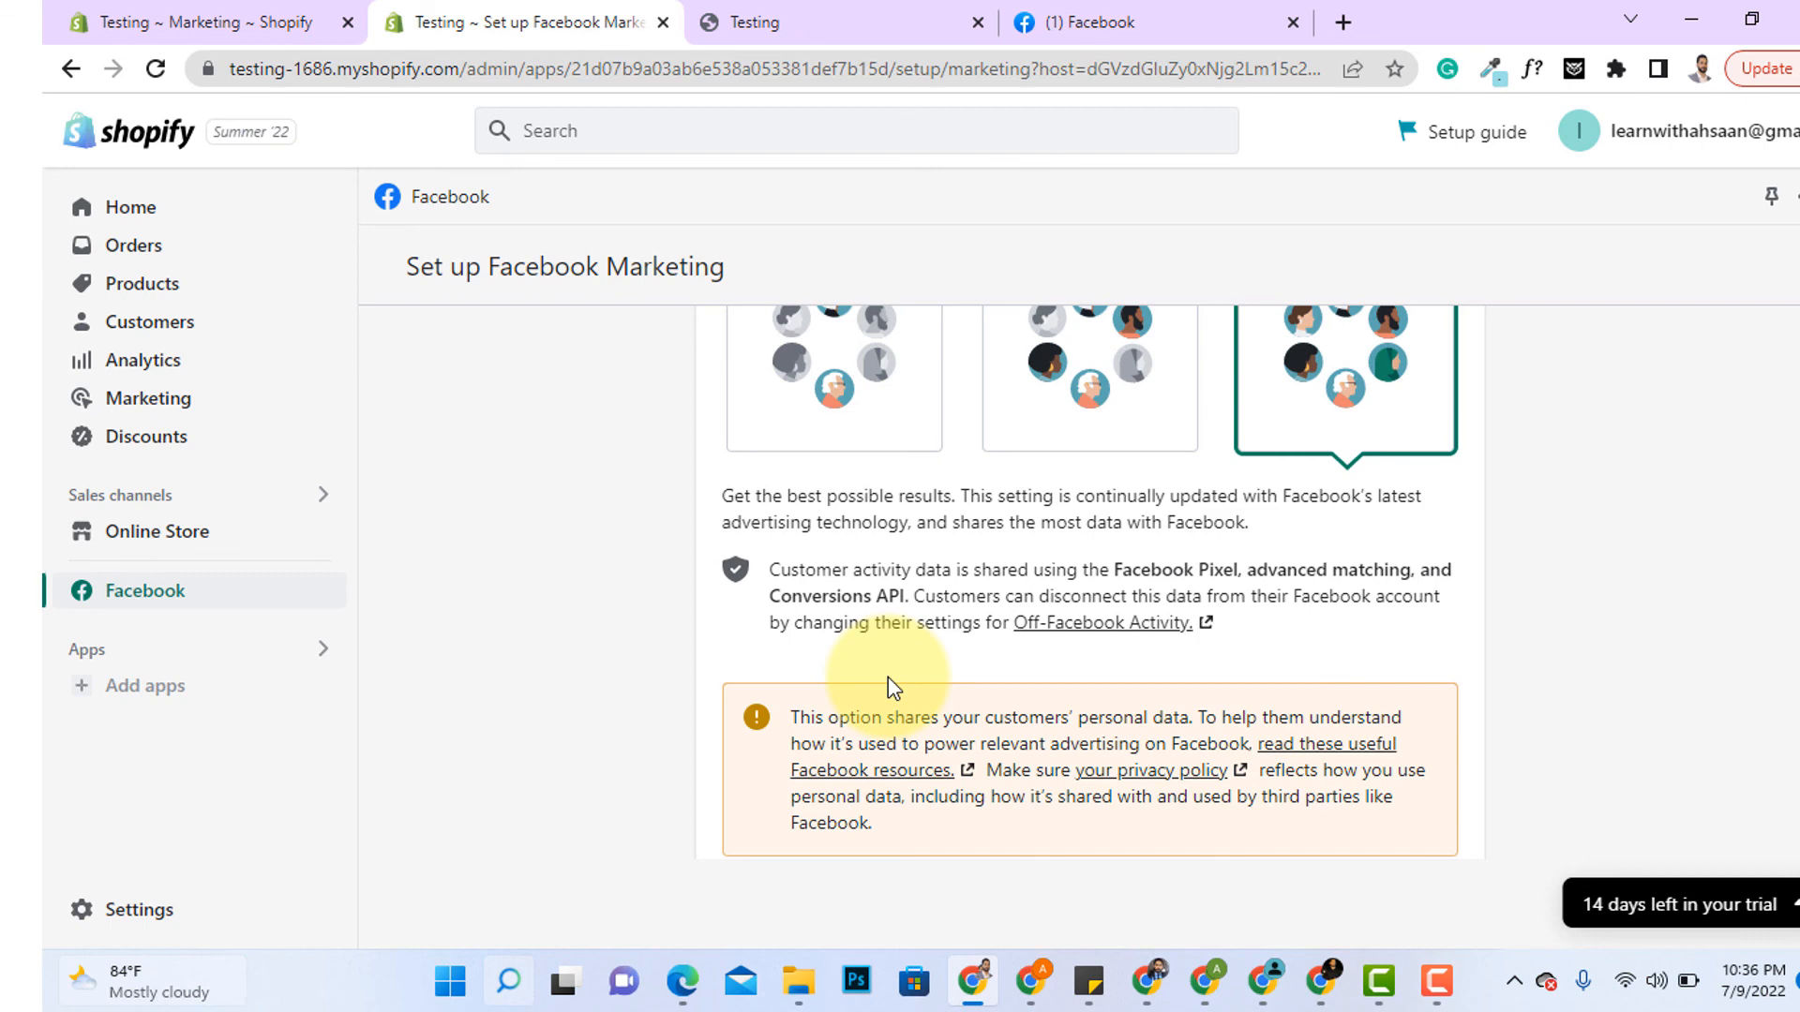
pyautogui.scroll(-5, 1036, 618)
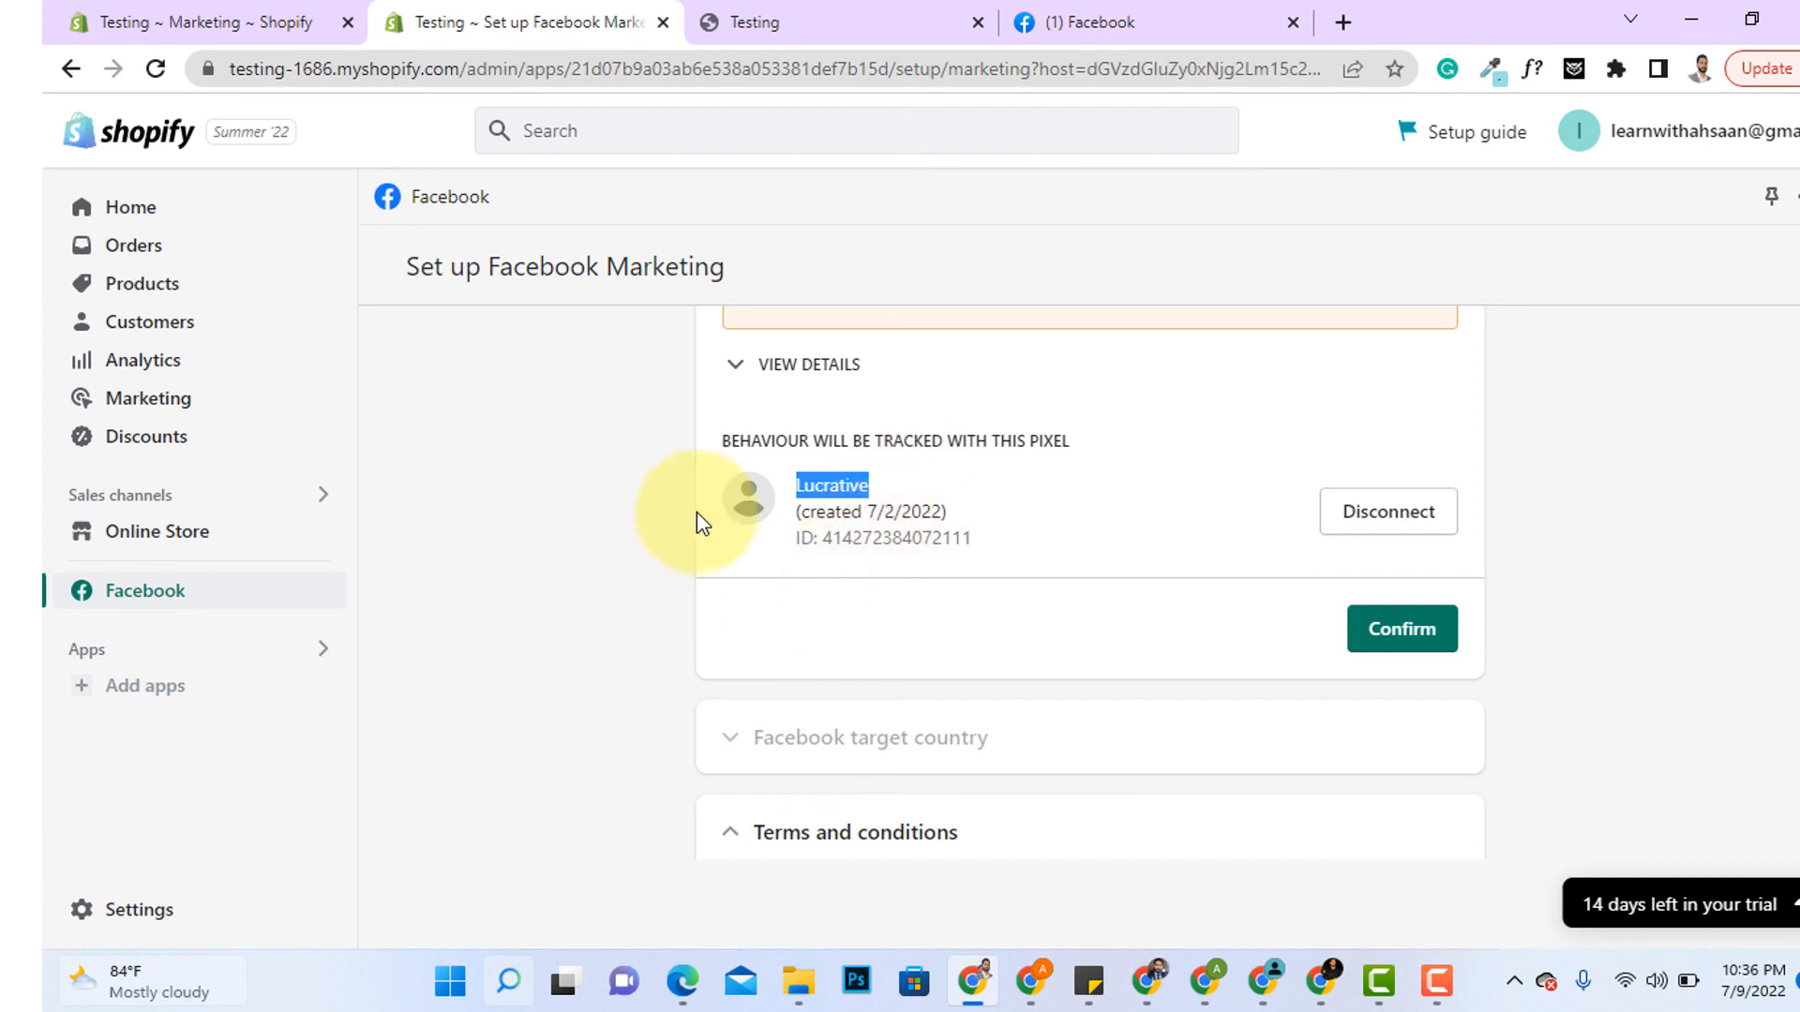
# - Confirm data sharing with the Lucrative pixel, accept the Facebook ad and catalog terms, and finish setup
pyautogui.click(1410, 645)
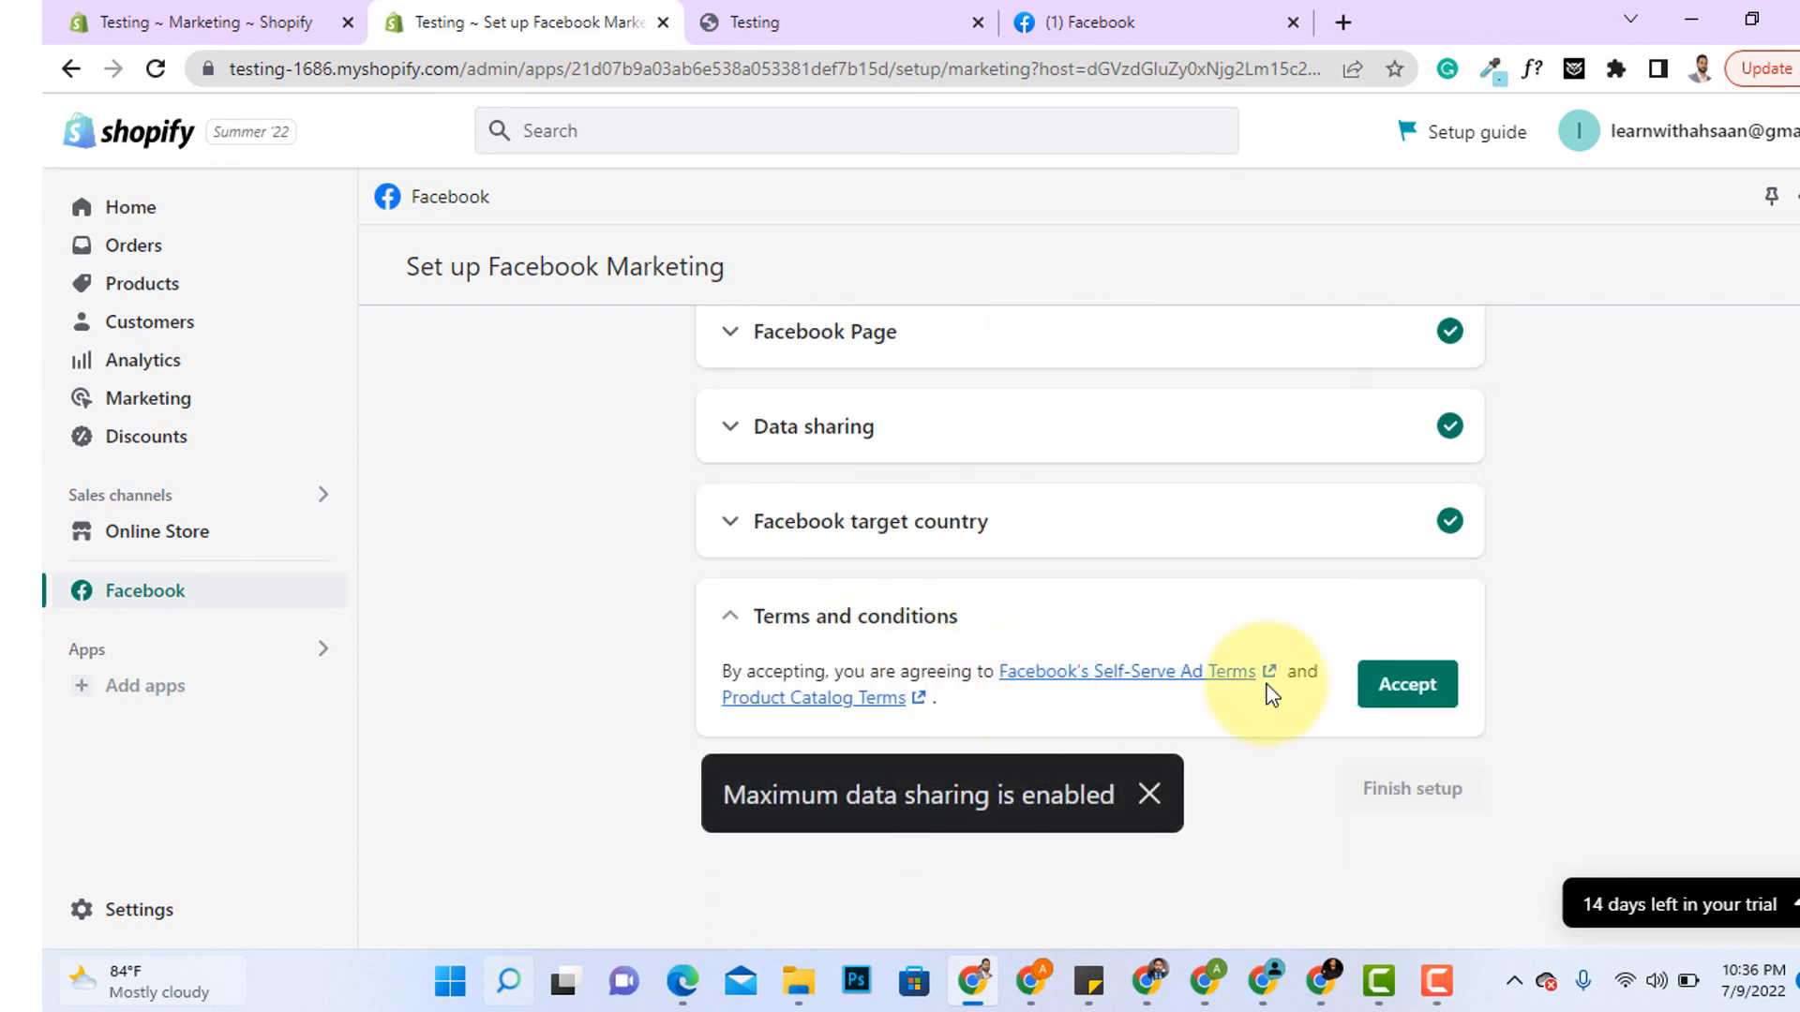
pyautogui.click(1410, 682)
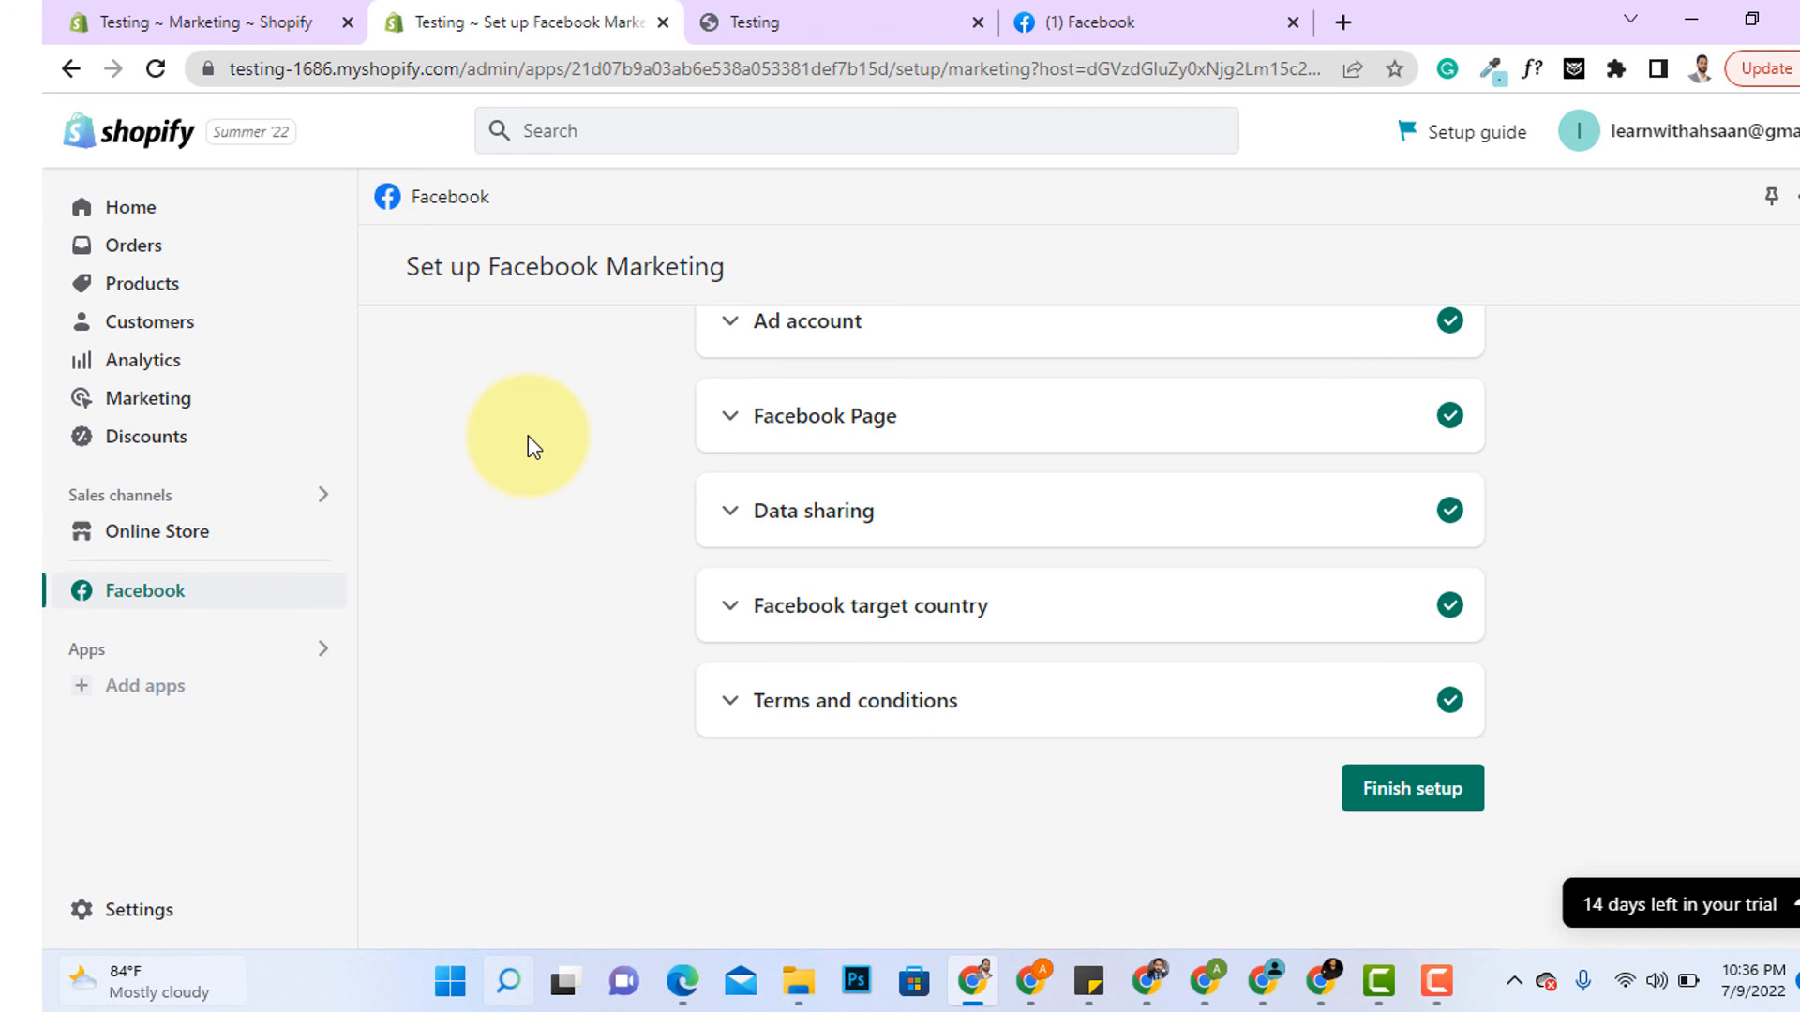
pyautogui.click(1371, 804)
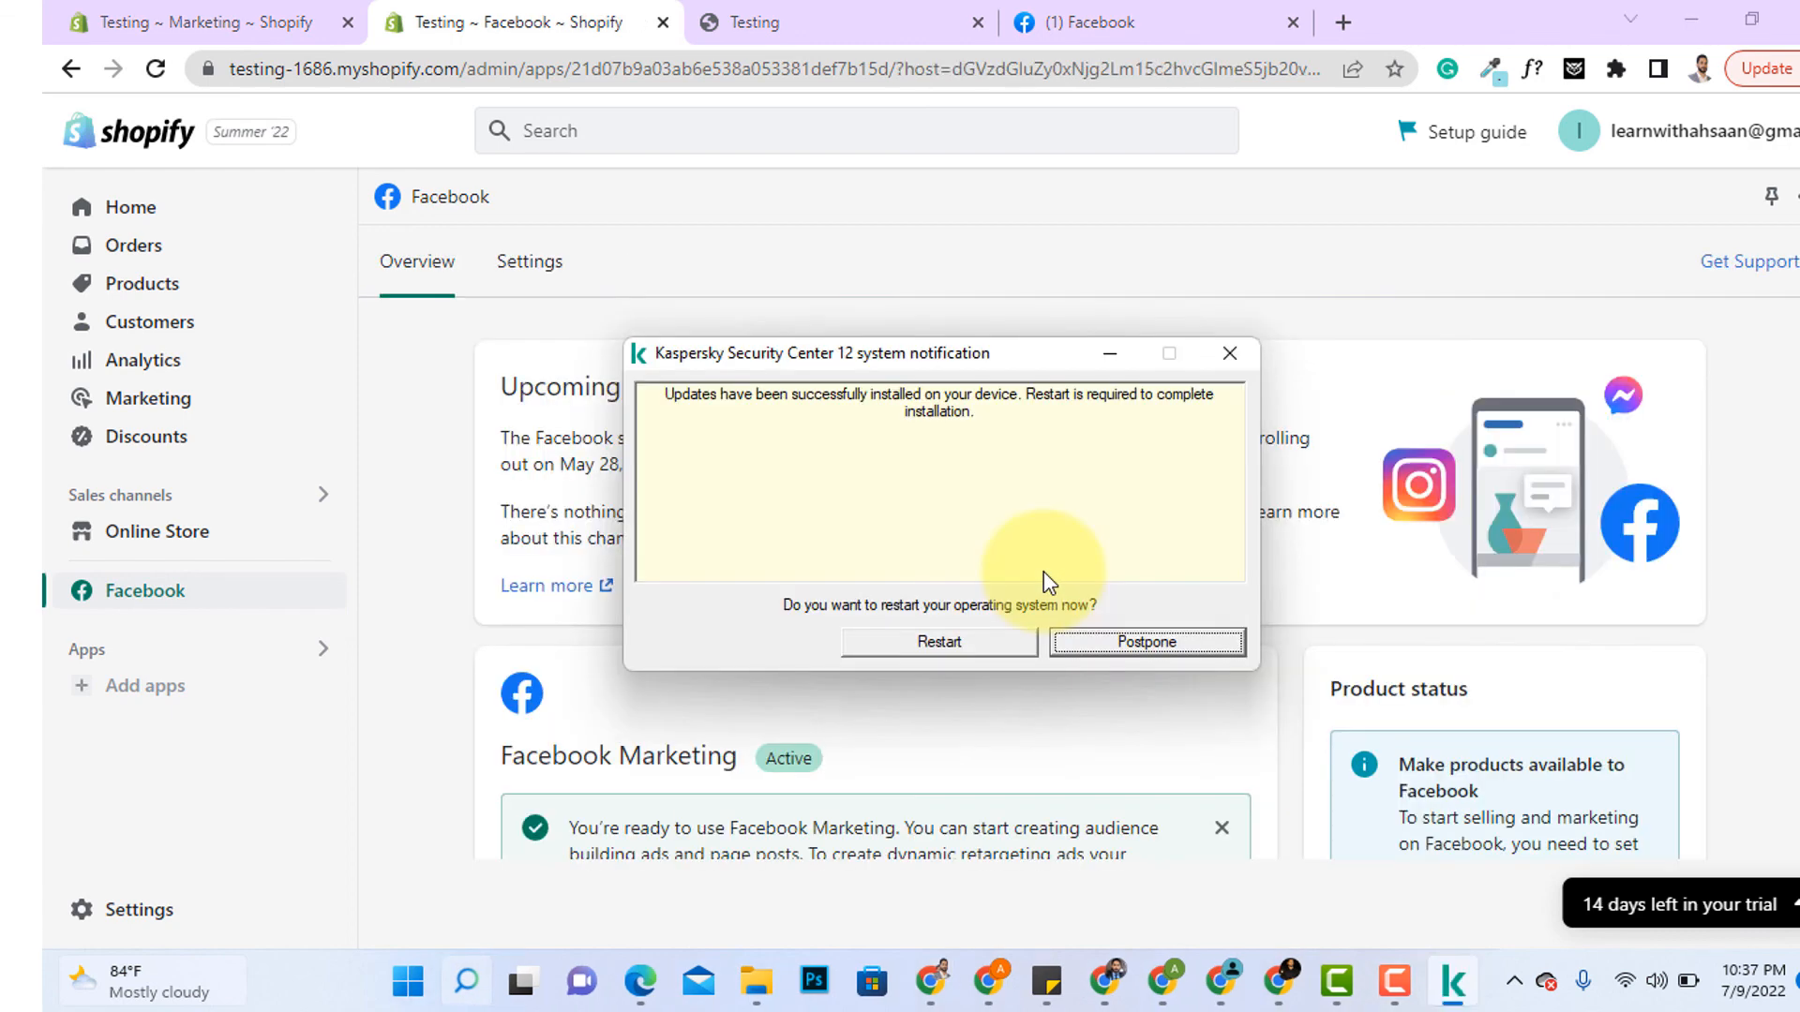